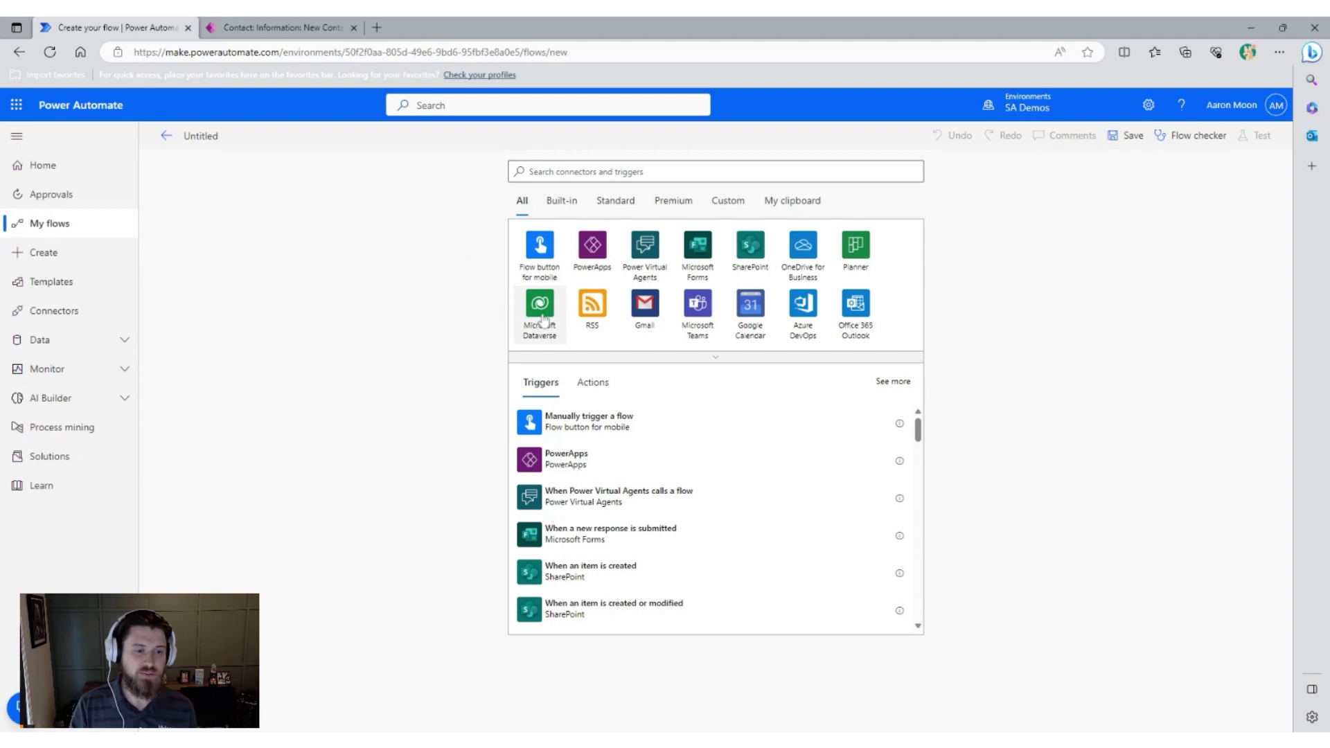
Start the flow with the Microsoft Dataverse trigger 'When a row is added, modified or deleted'.
left_click(542, 319)
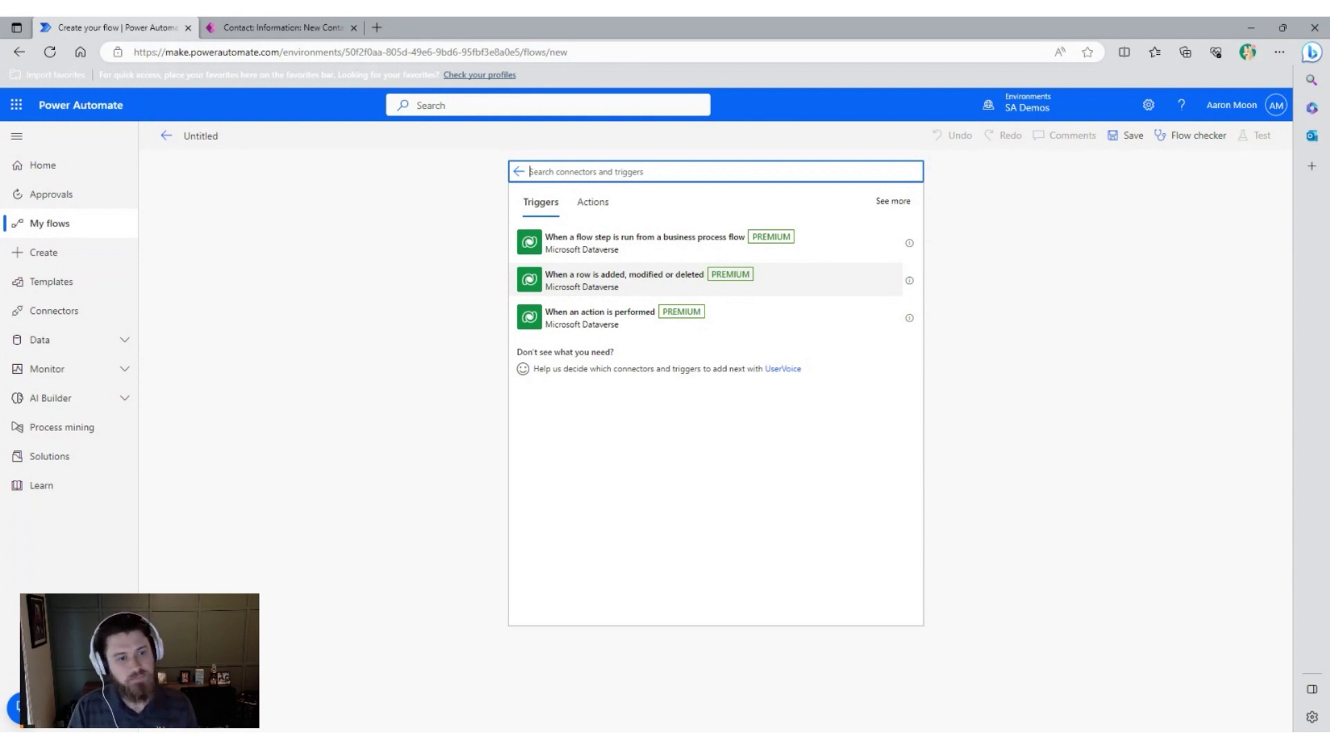
left_click(853, 279)
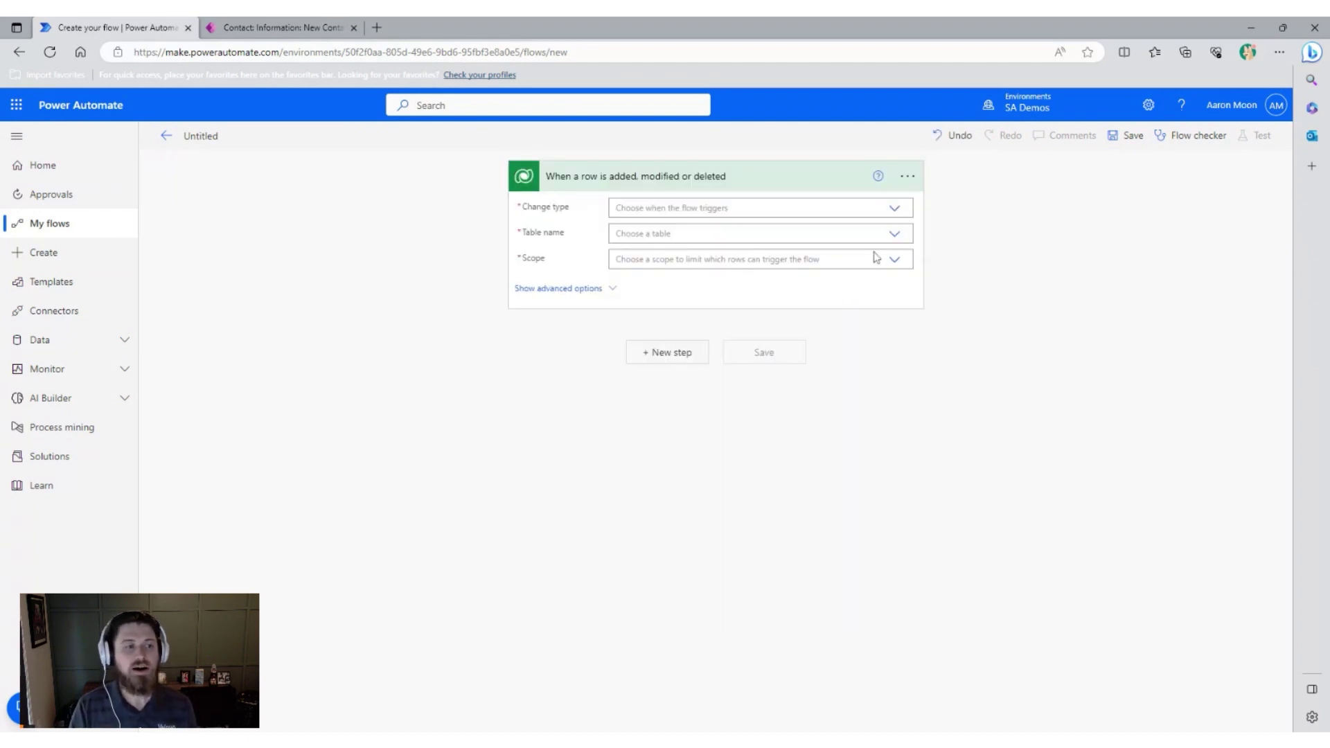
Set the trigger to Change type Added, table Contacts, scope Organization.
left_click(895, 208)
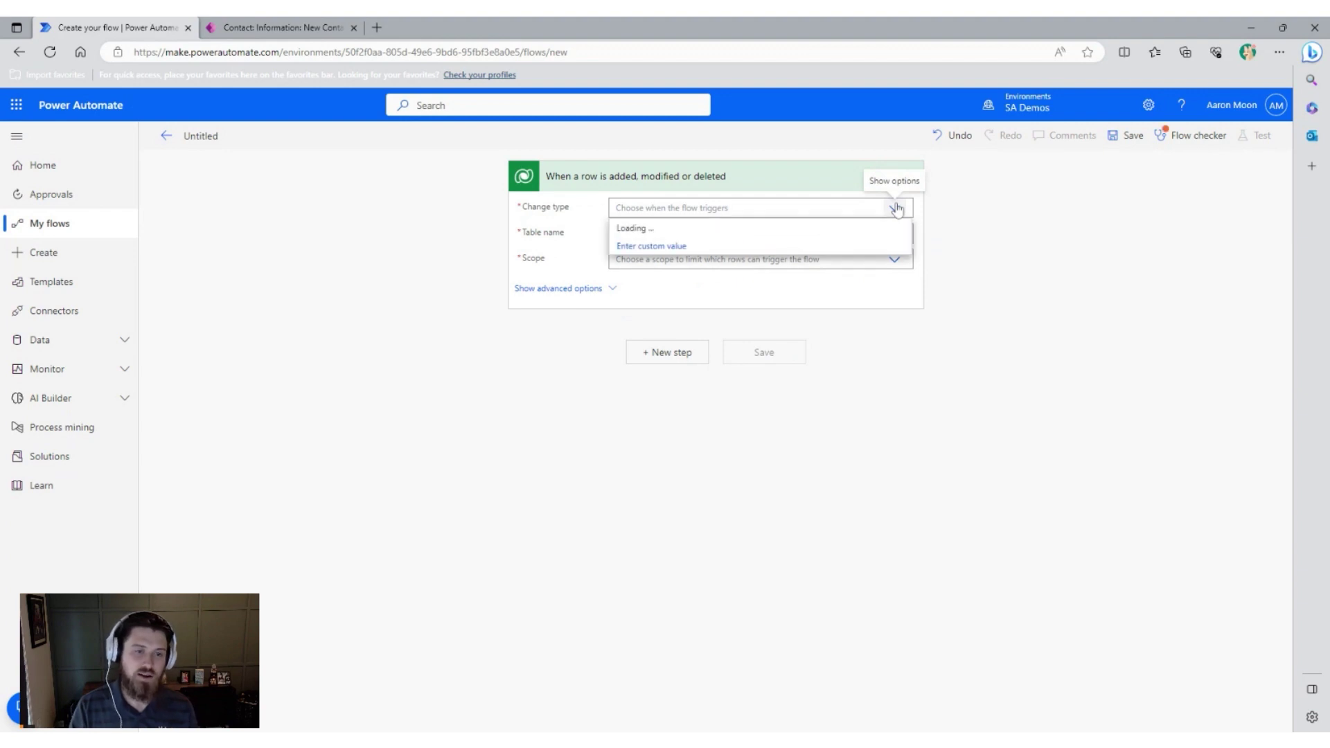
left_click(830, 227)
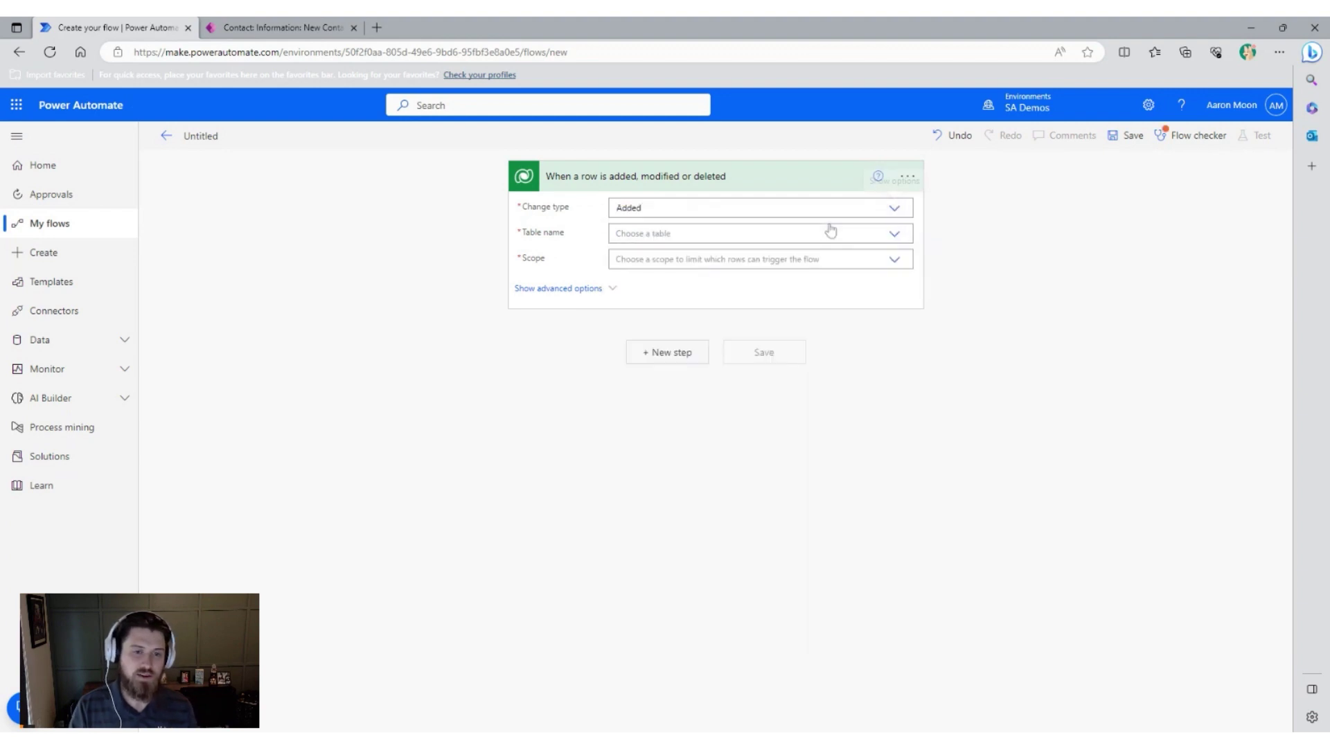
left_click(831, 233)
type("Contact")
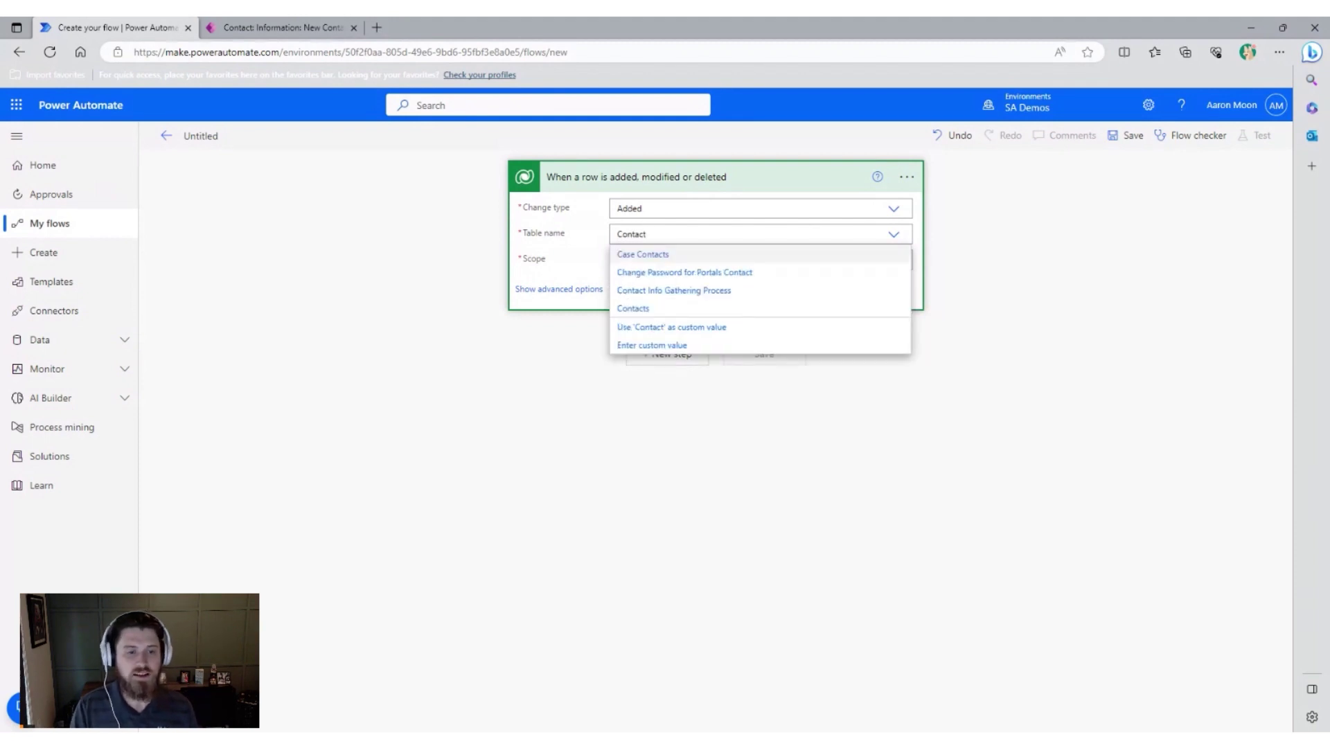
left_click(689, 308)
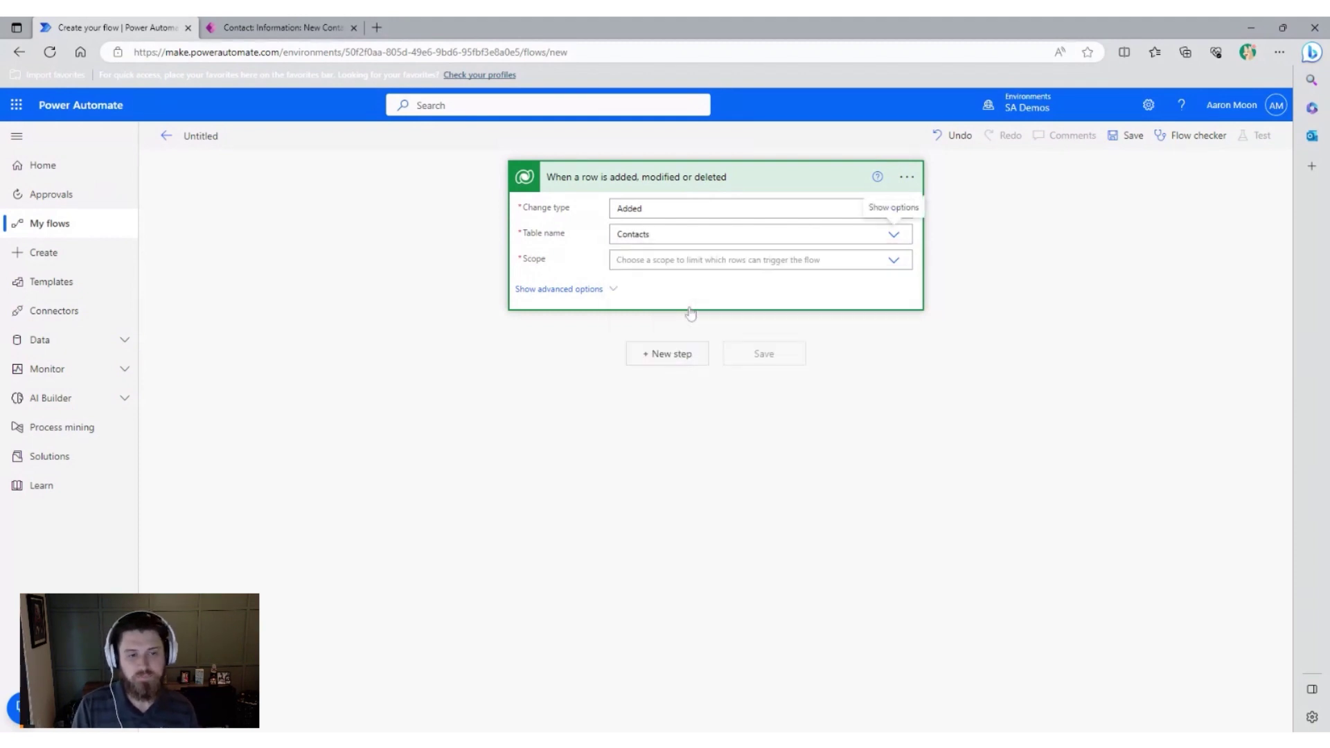
left_click(894, 261)
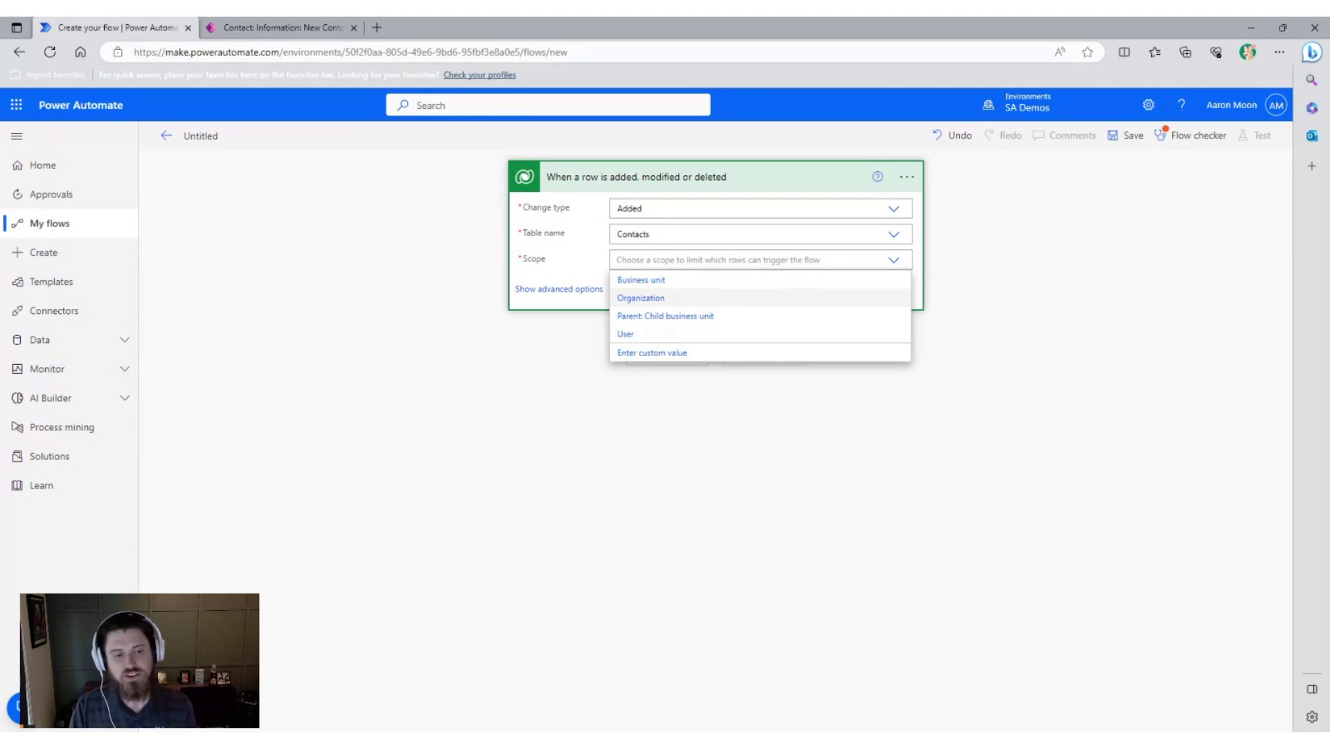
left_click(787, 299)
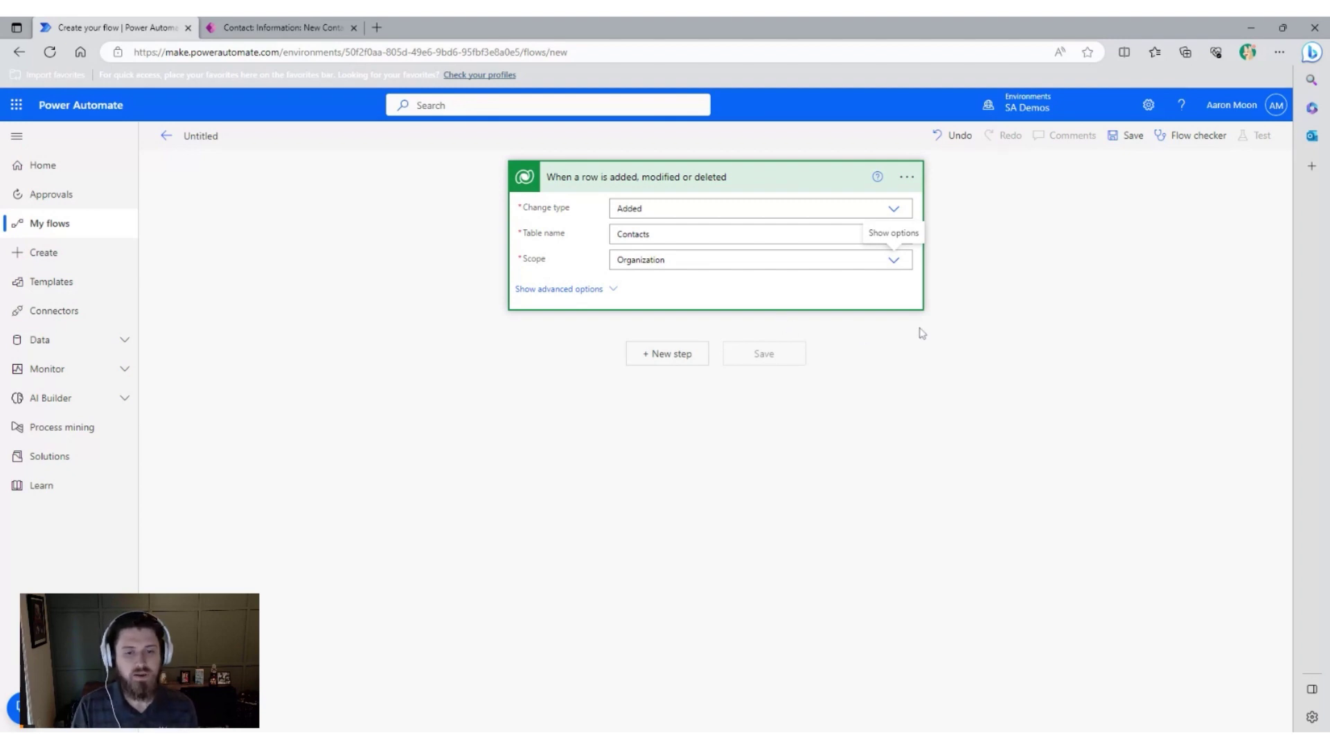
left_click(956, 338)
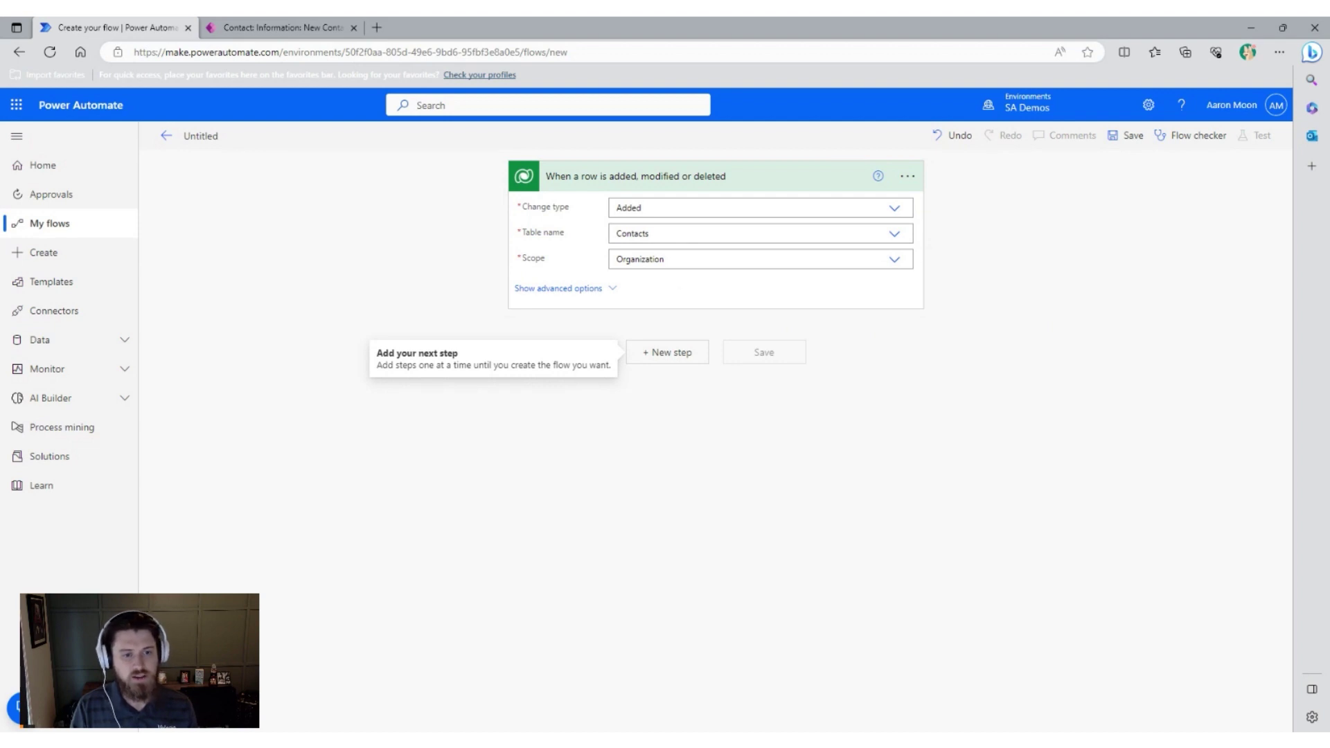
Rename the trigger step to 'When a Contact is Added'.
left_click(908, 177)
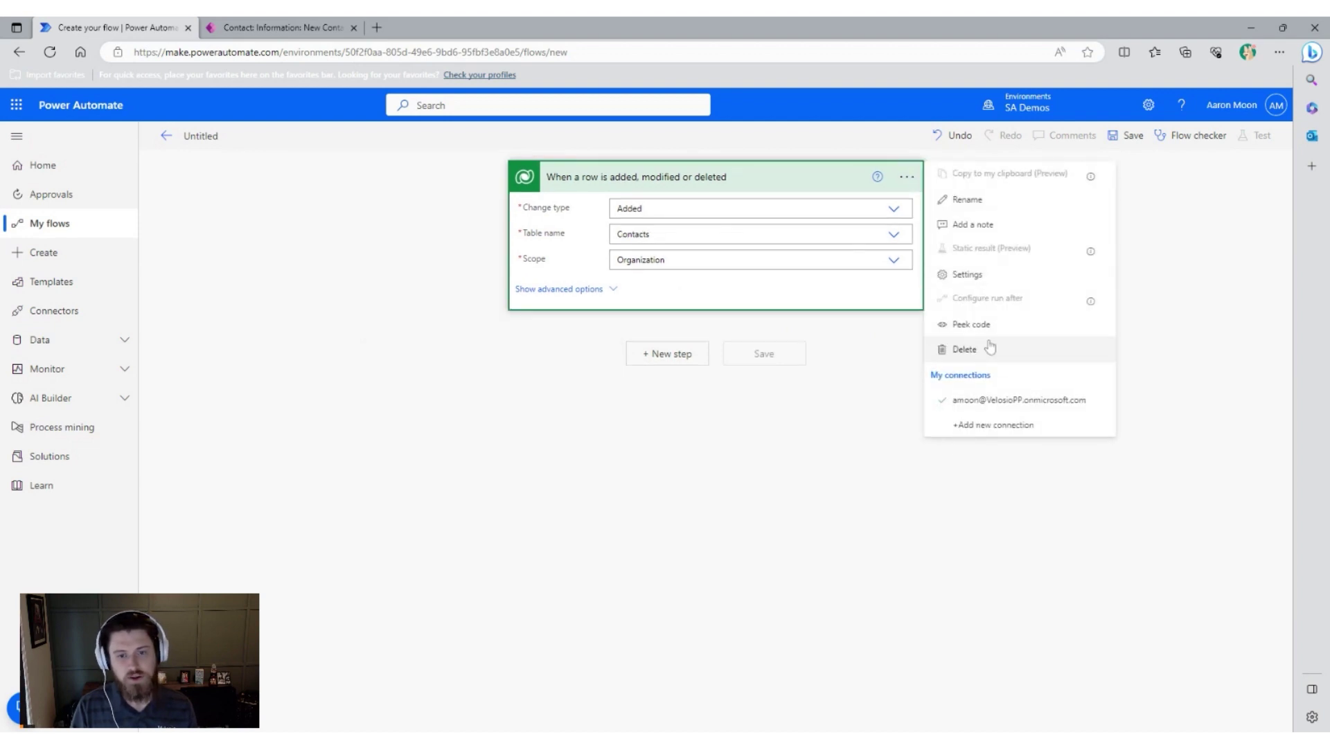
left_click(1008, 211)
left_click_drag(725, 177, 582, 178)
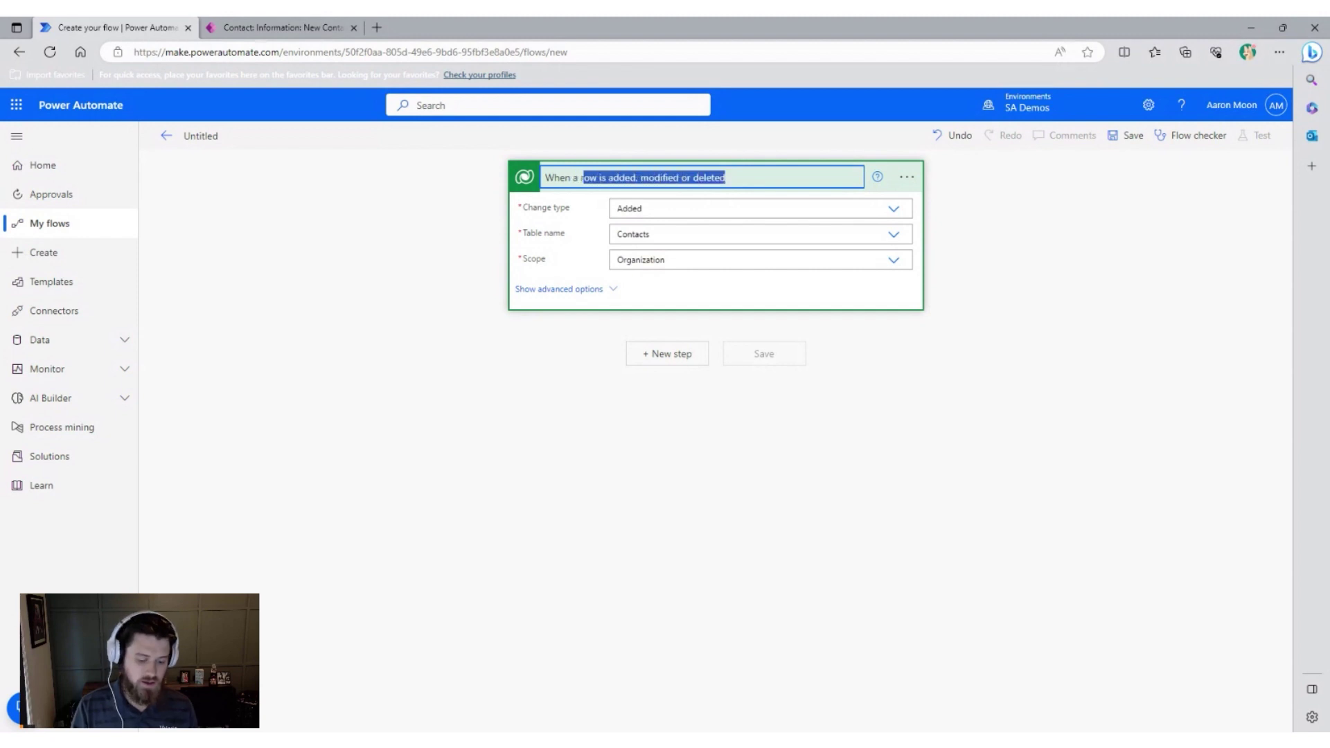
type("Contact ")
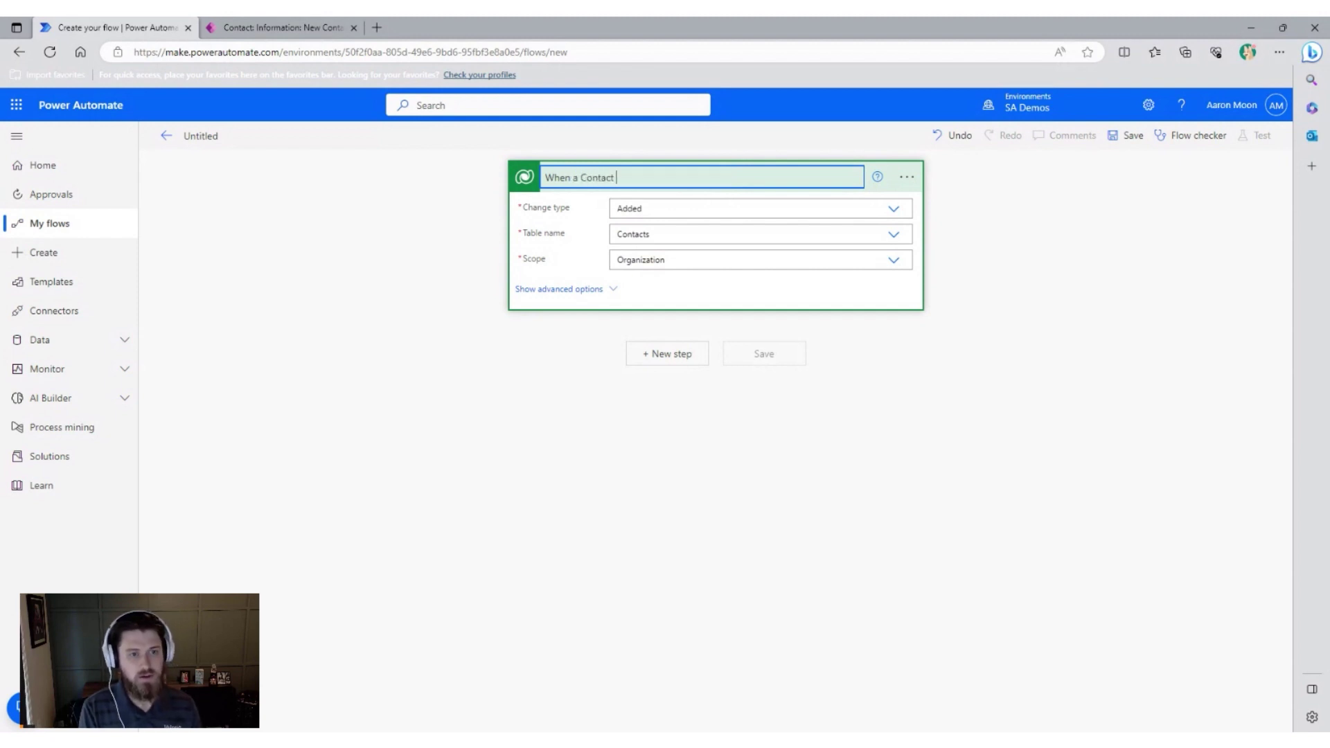
type("is Ad")
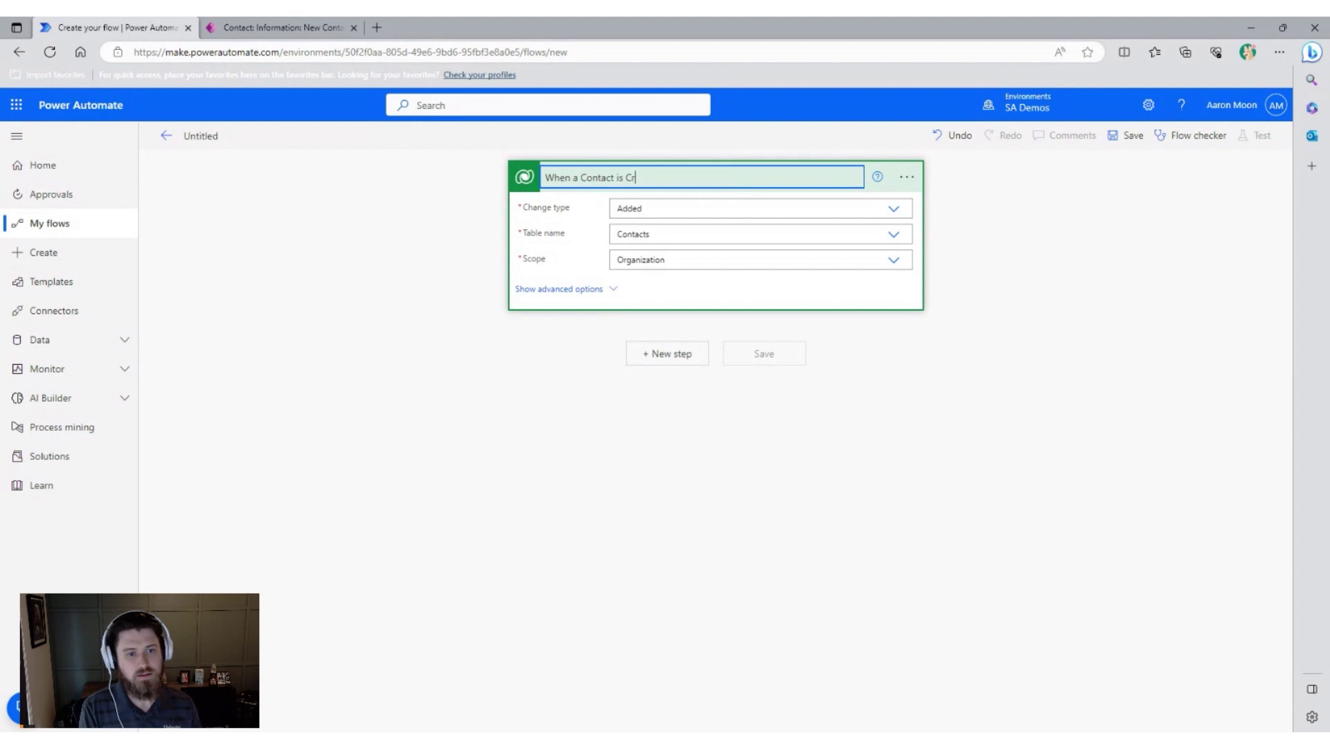
type("ded")
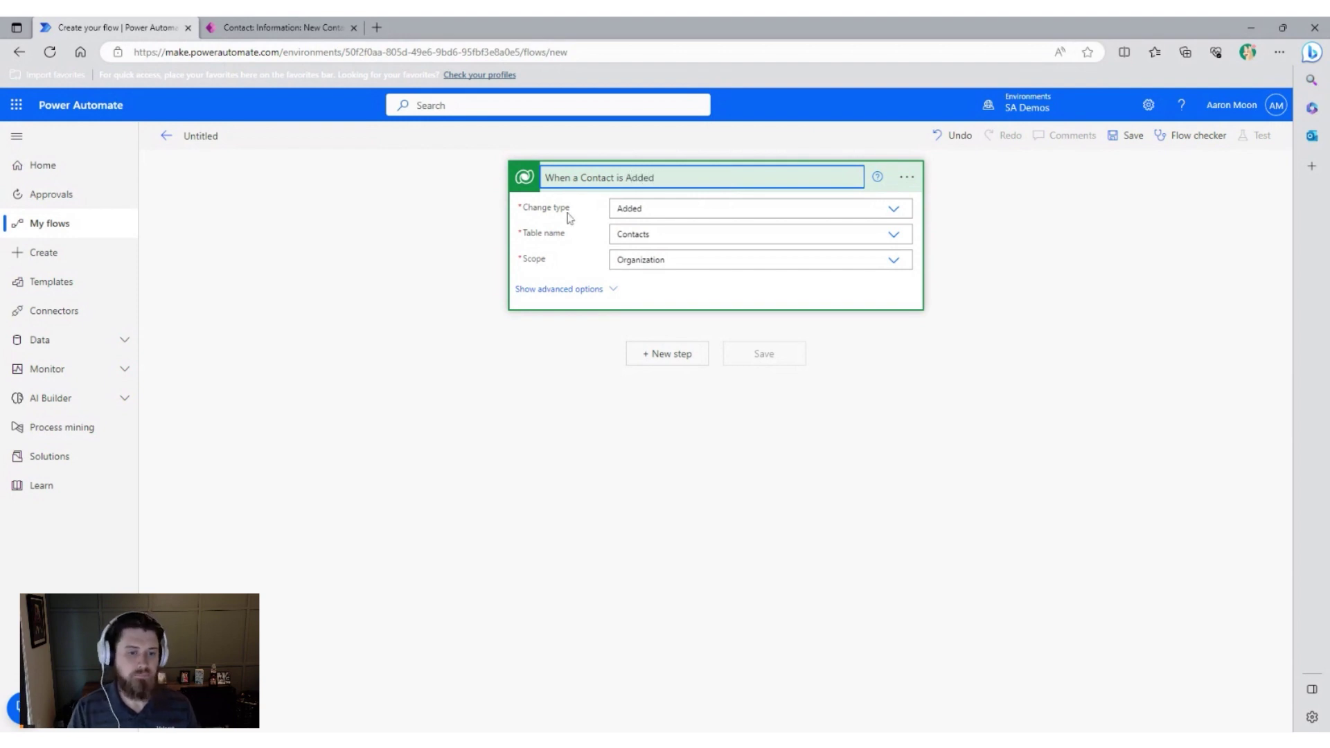
Add a Microsoft Dataverse 'Add a new row' action below the trigger.
left_click(672, 354)
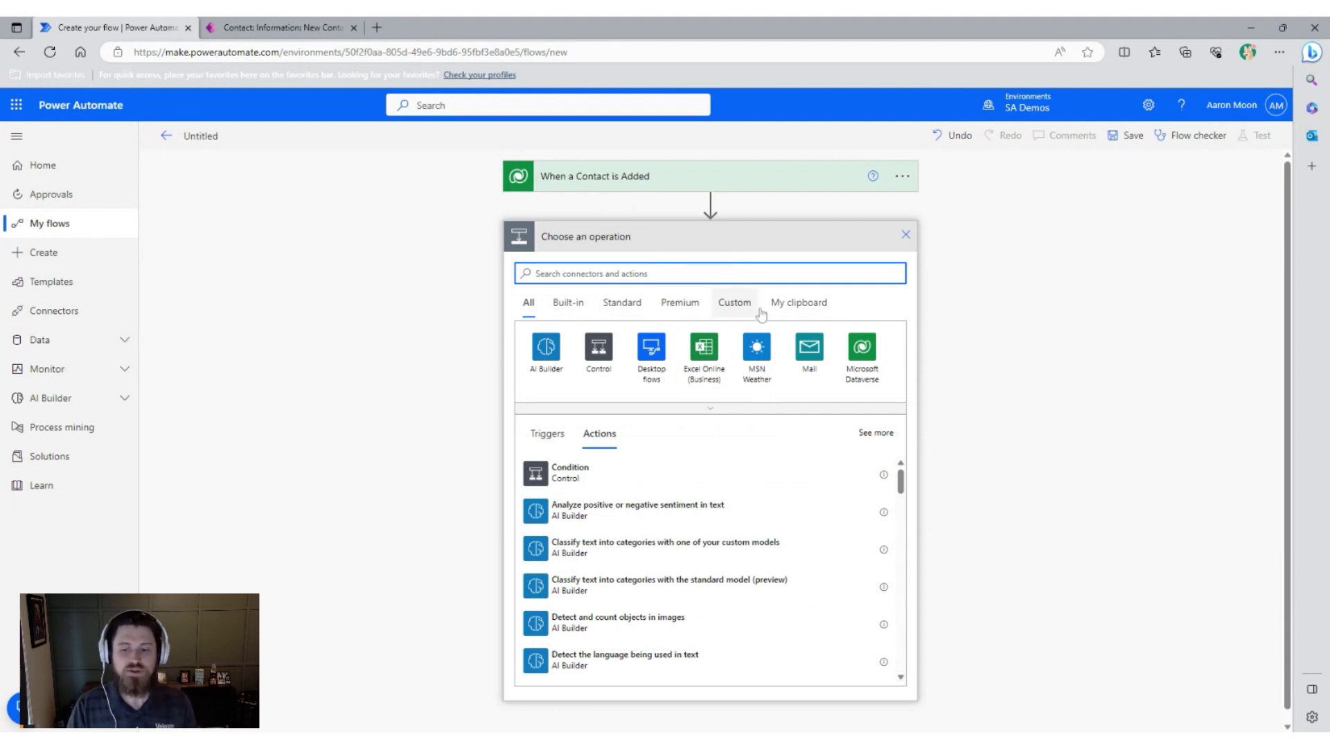
left_click(863, 345)
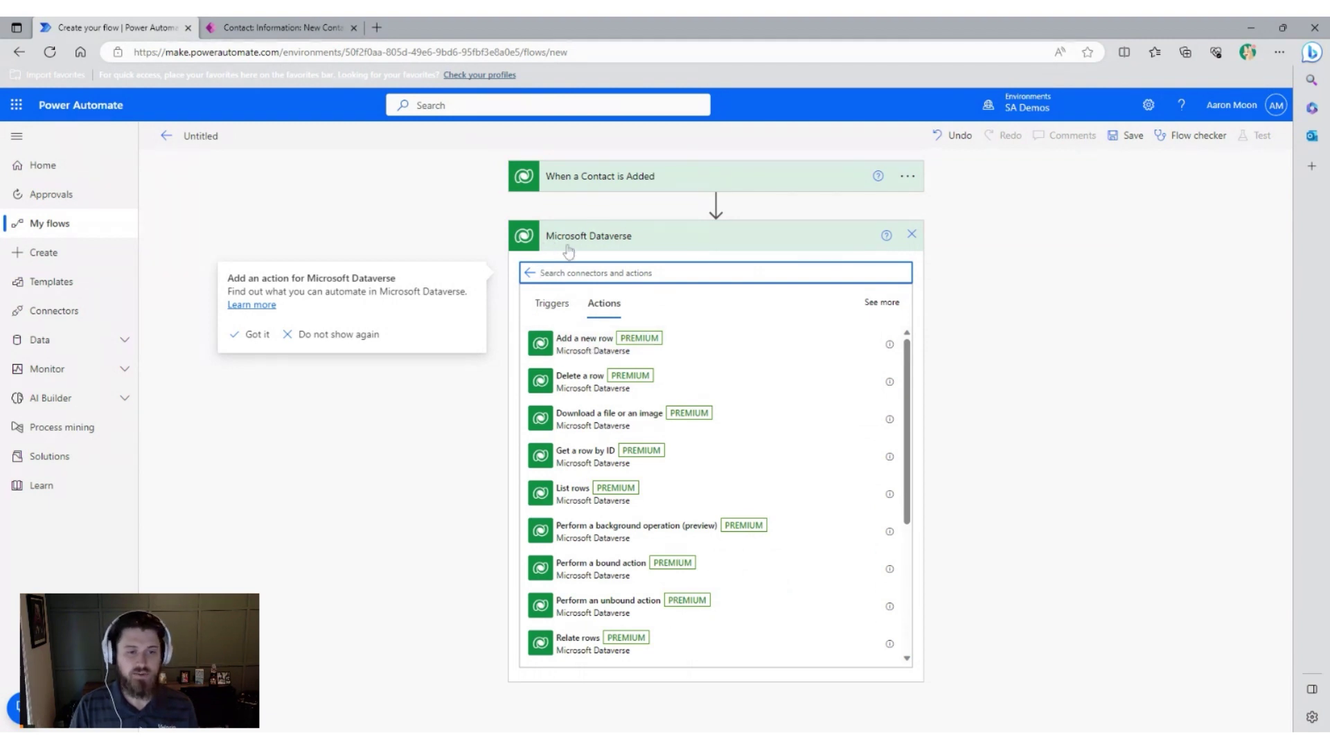
left_click(602, 354)
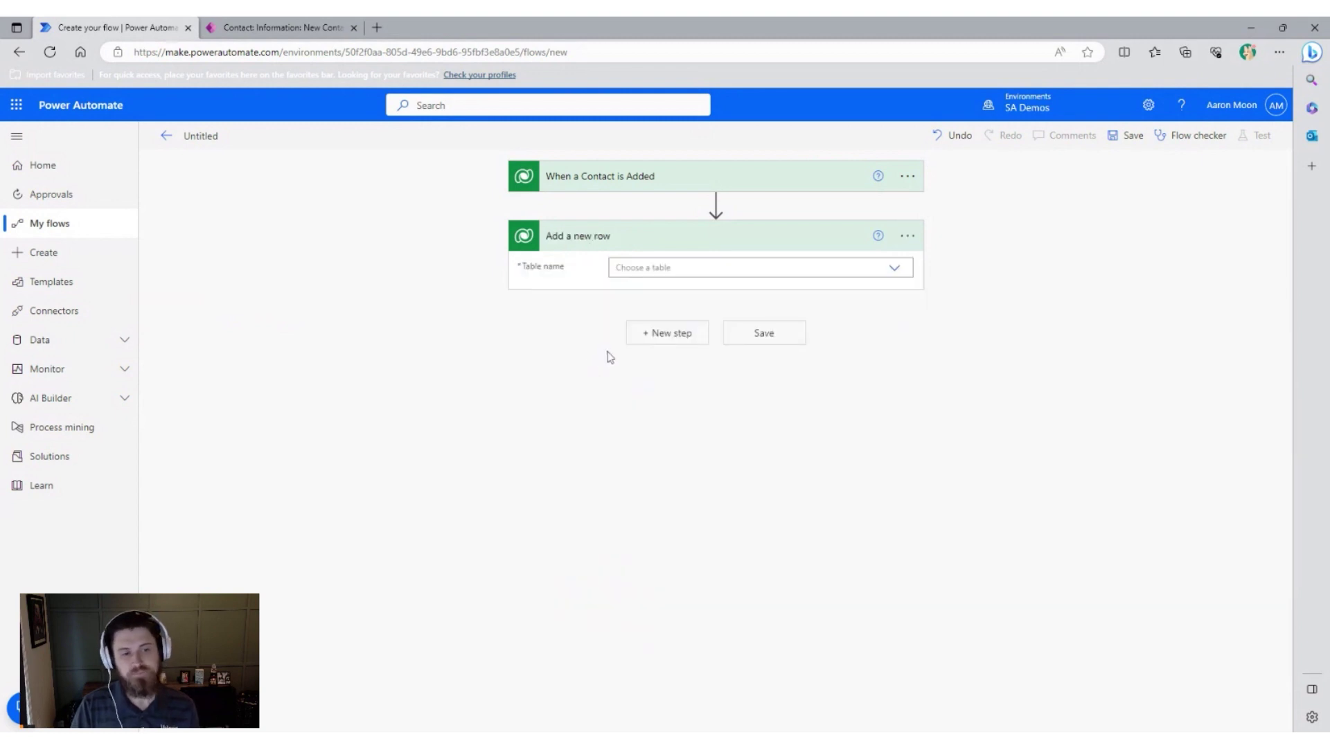
Point Add a new row at the Accounts table, with Account Name set to the contact's Full Name.
left_click(866, 268)
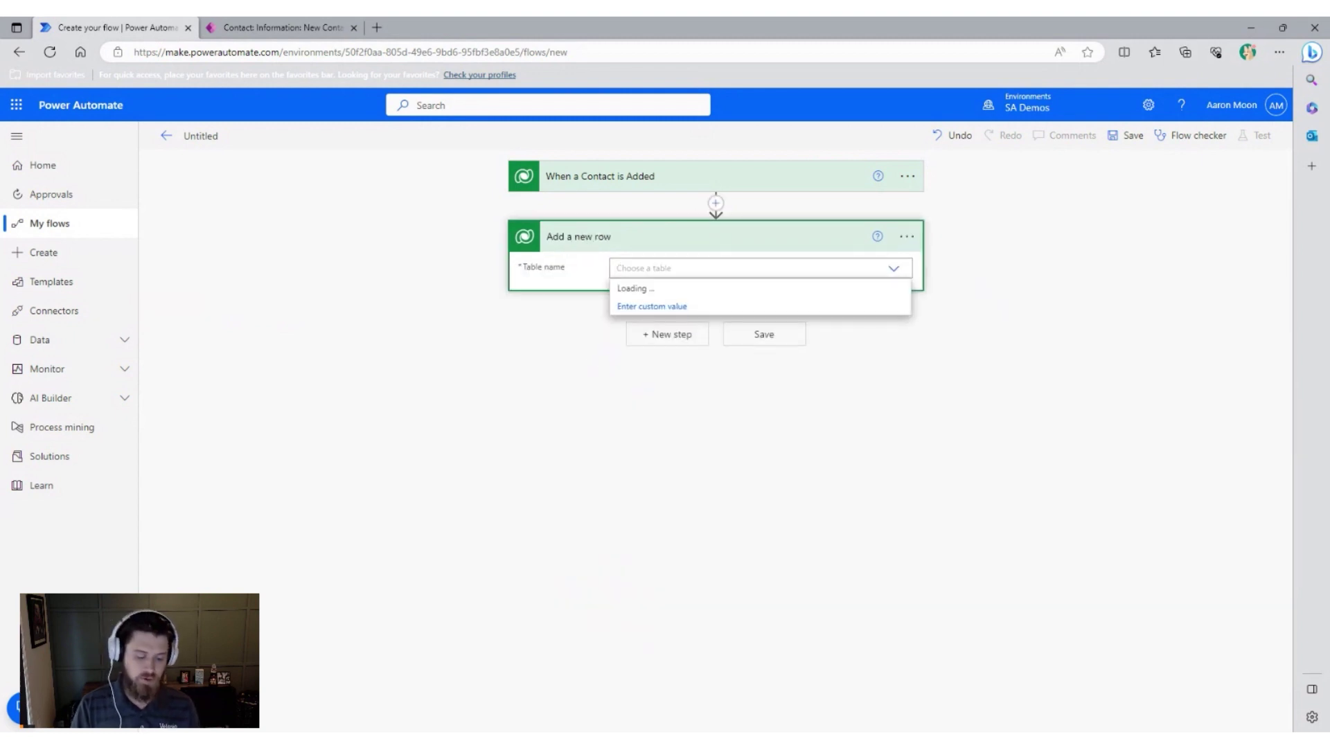
type("Account")
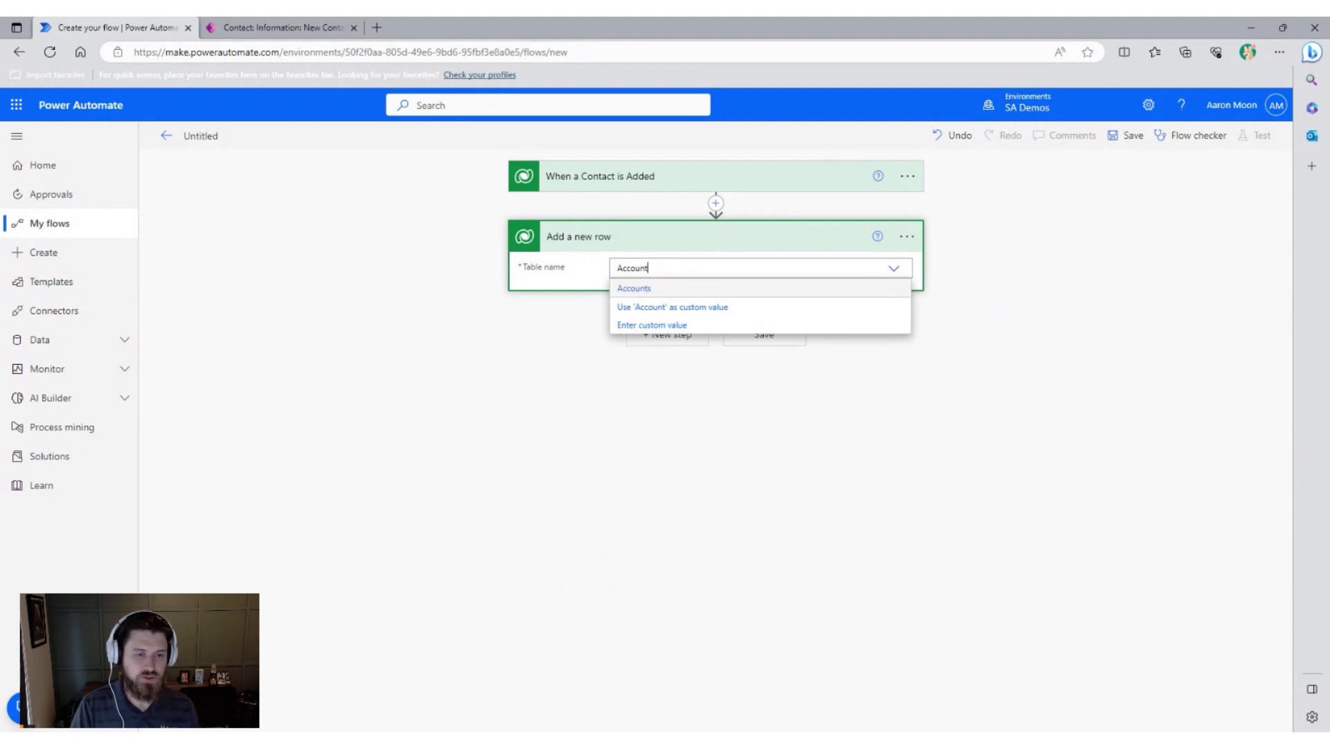
left_click(816, 291)
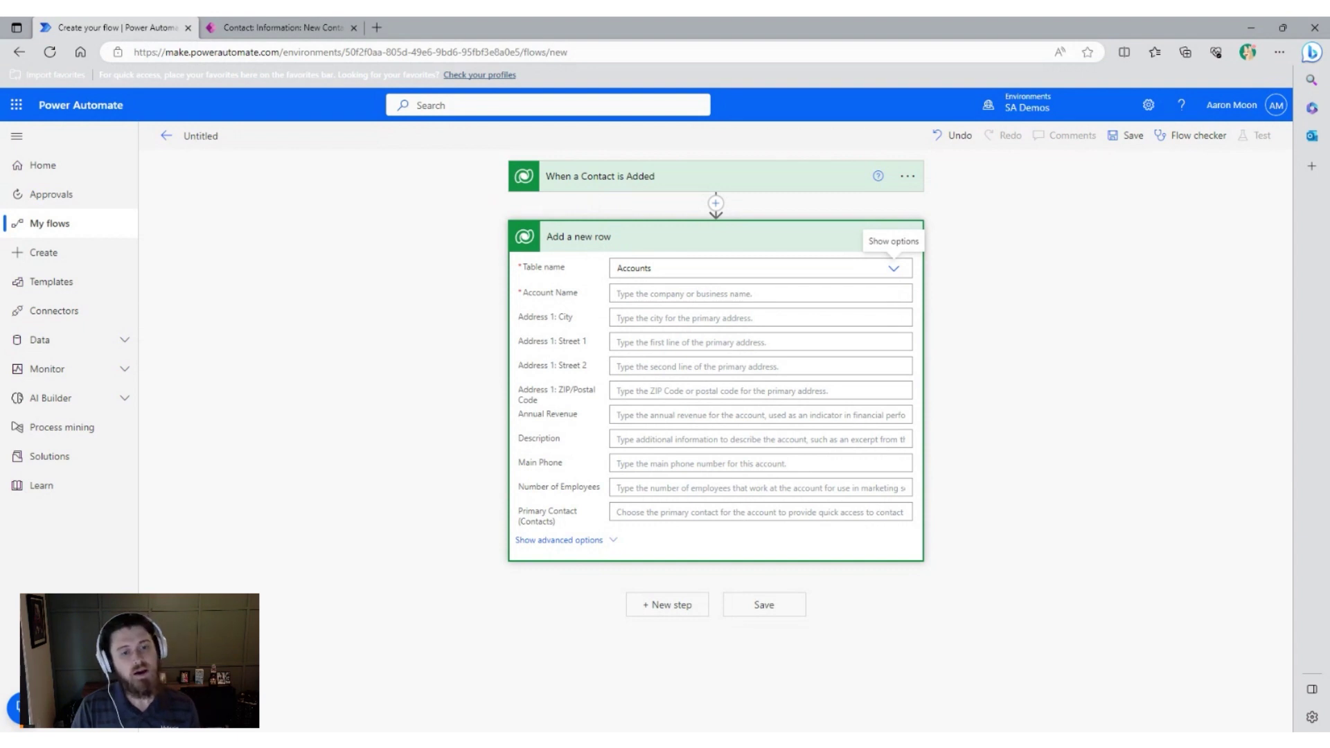
left_click(692, 293)
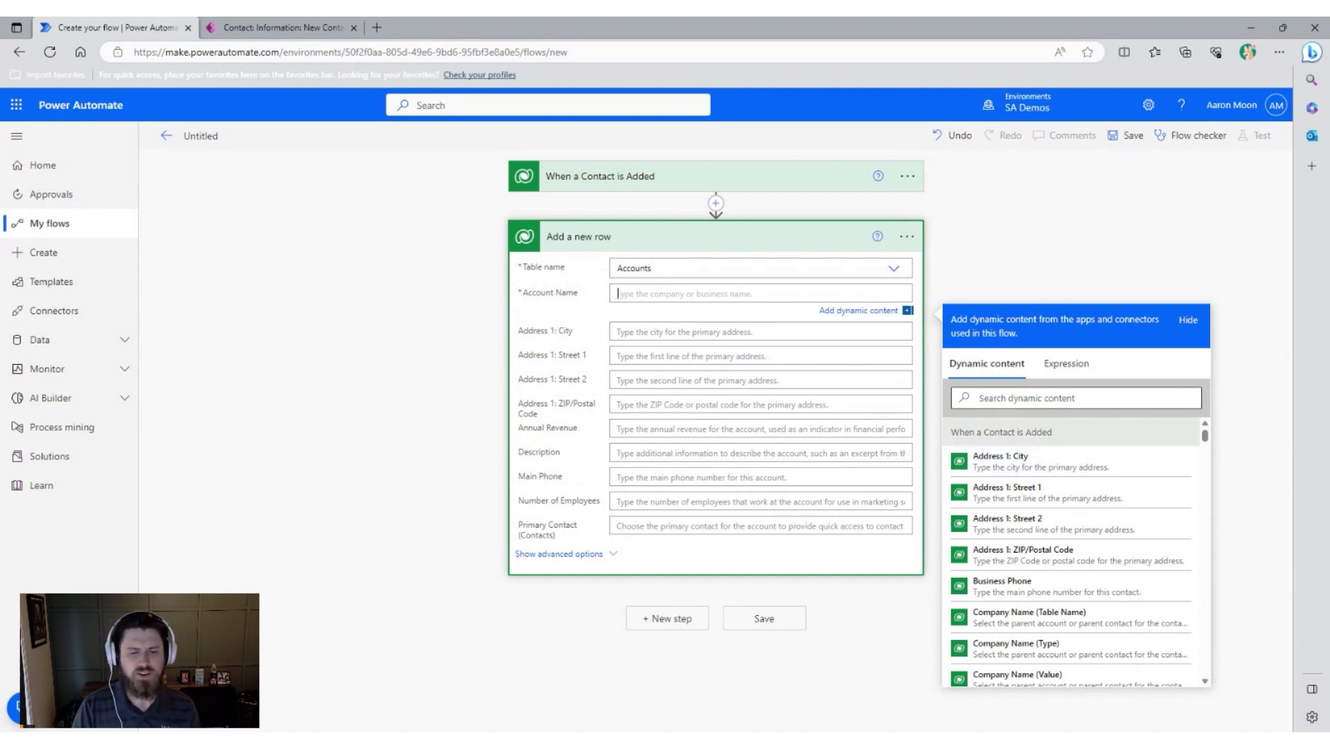
left_click(1080, 399)
type("Full")
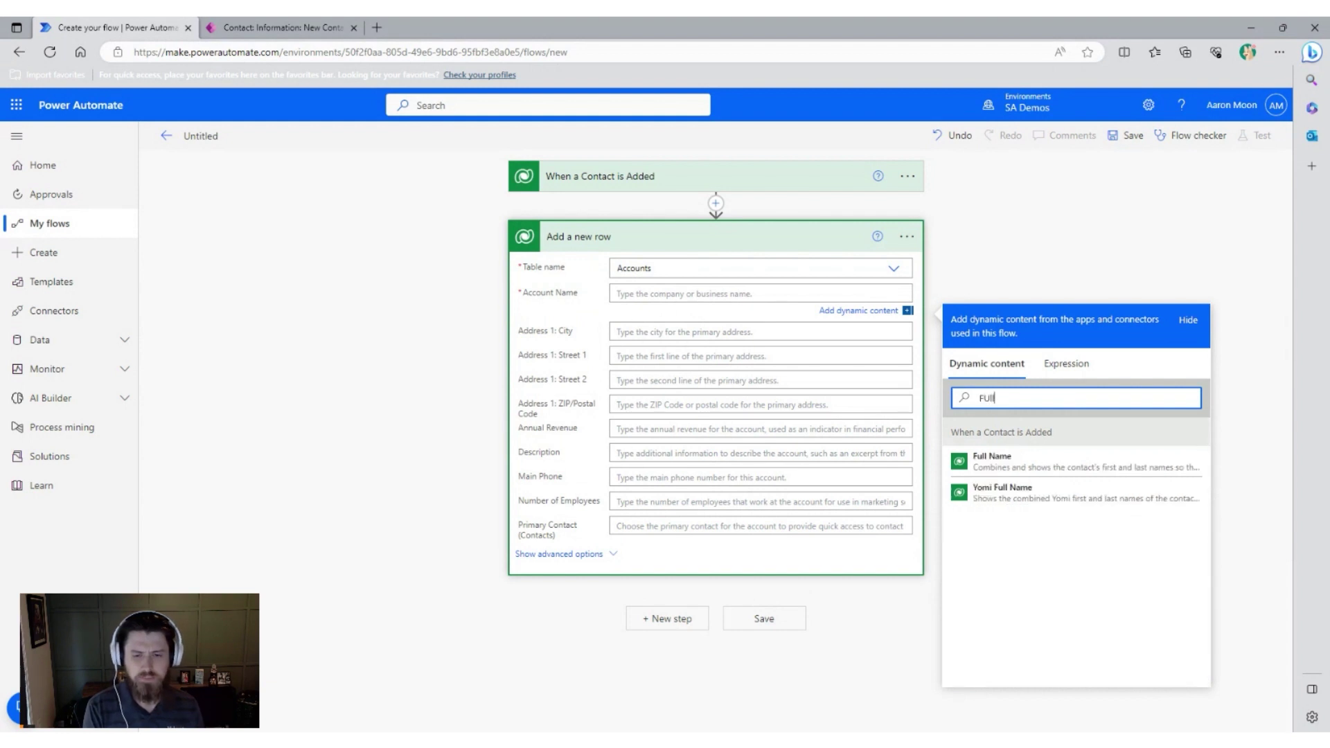
left_click(1033, 469)
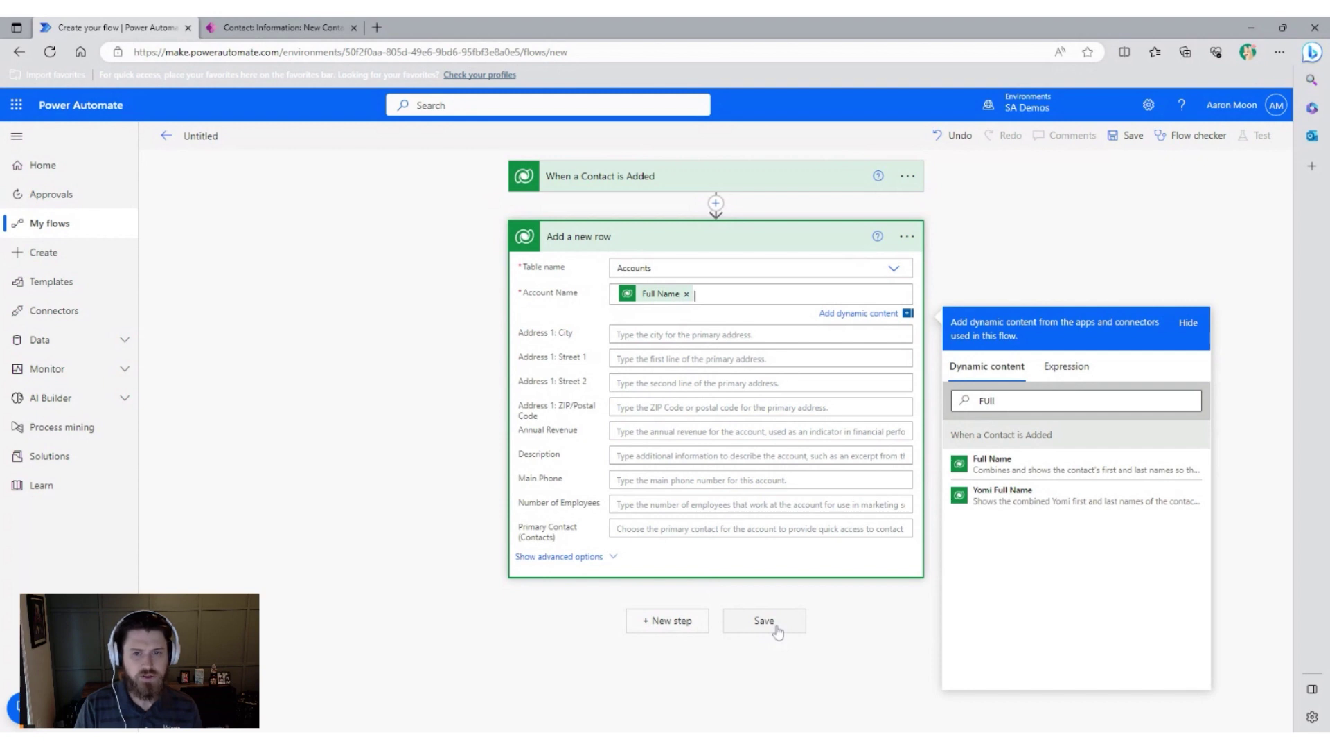
Rename the flow to 'When a Contact is Added Create an Account' and save it.
left_click(201, 136)
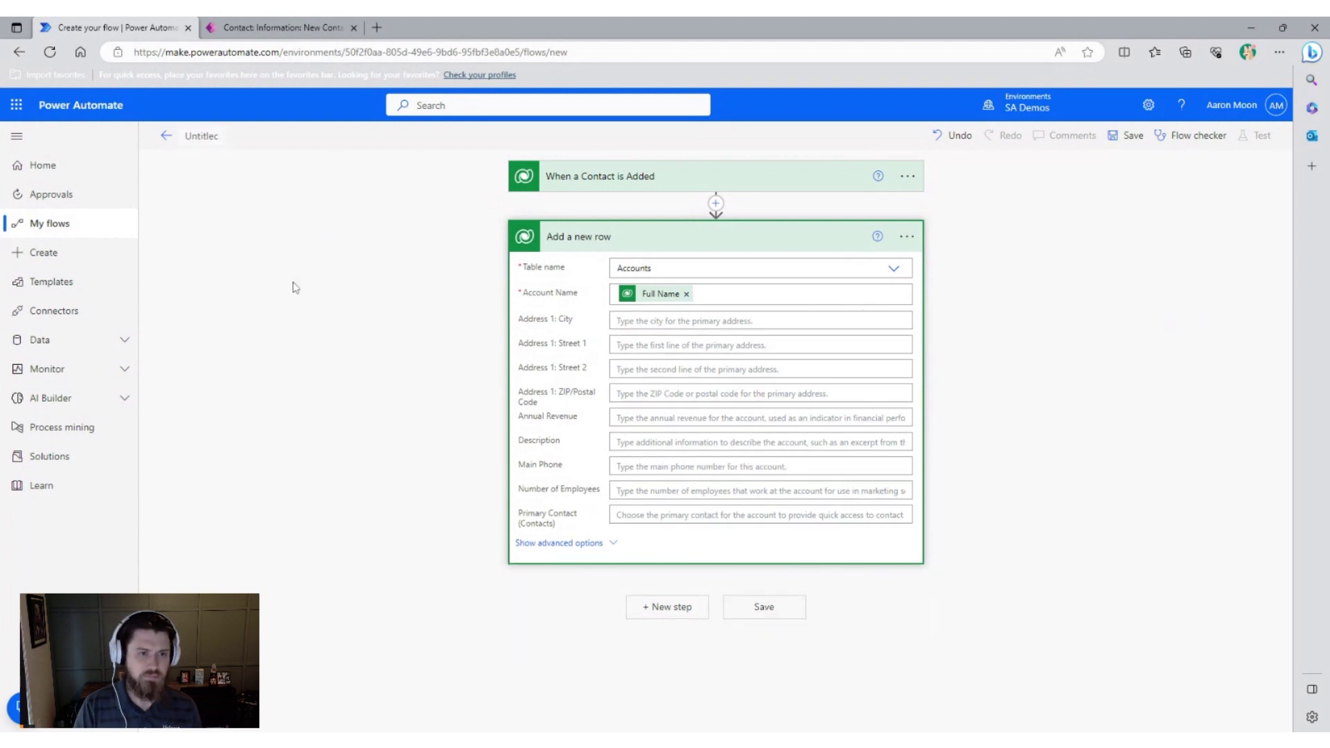
key("ctrl+a")
key("BackSpace")
type("When a Contac")
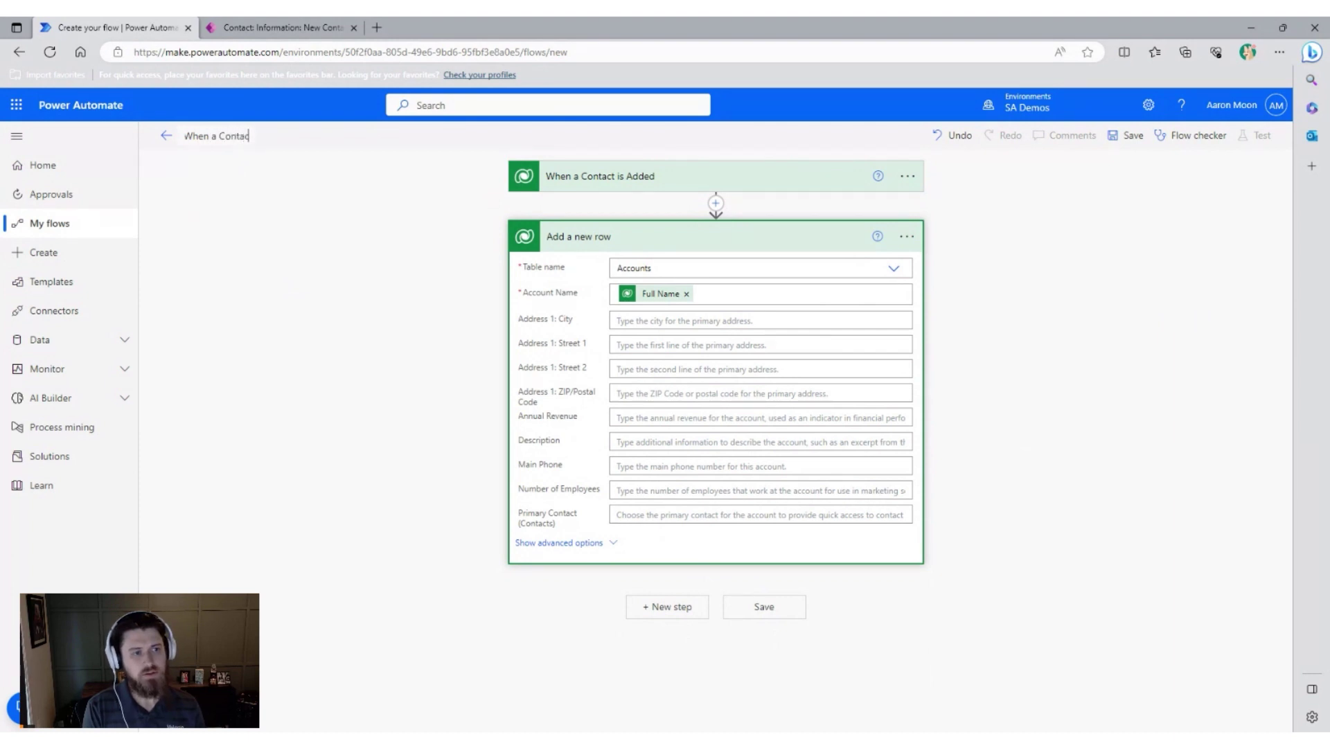
type("t is Added")
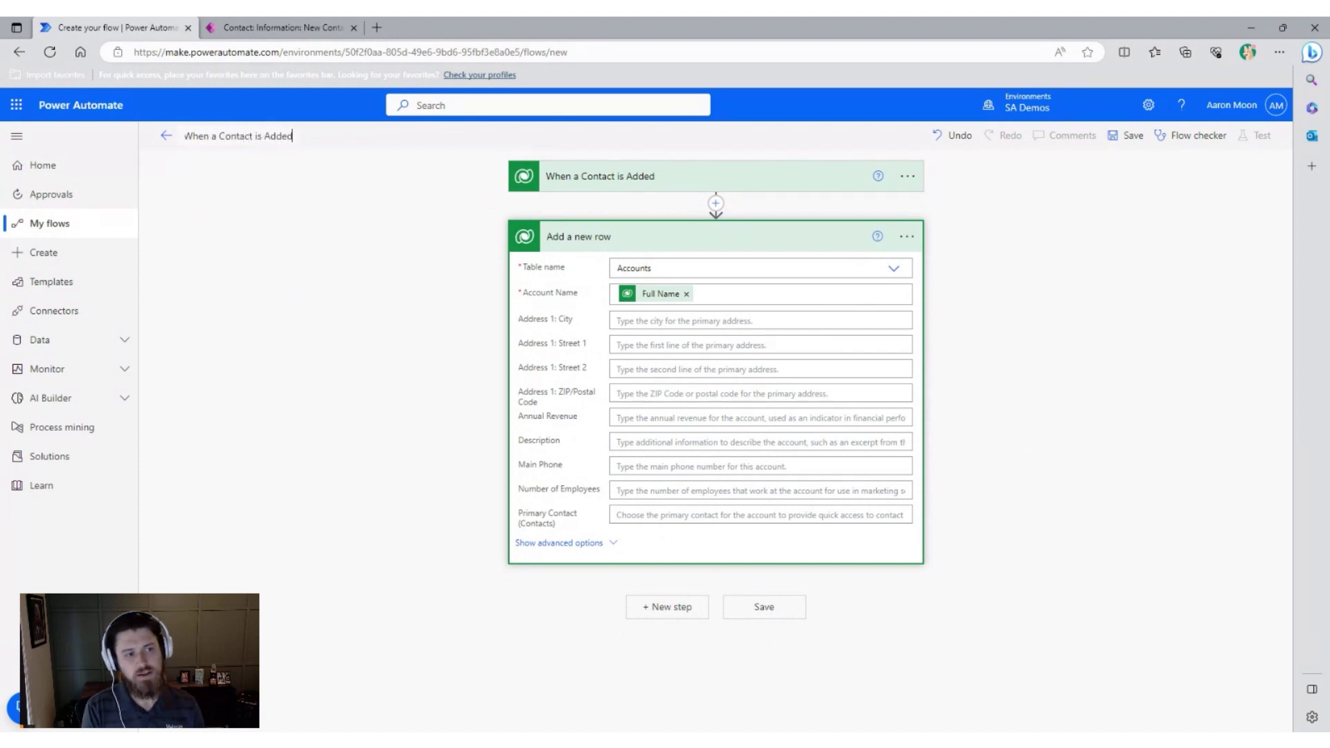
type(" Creat")
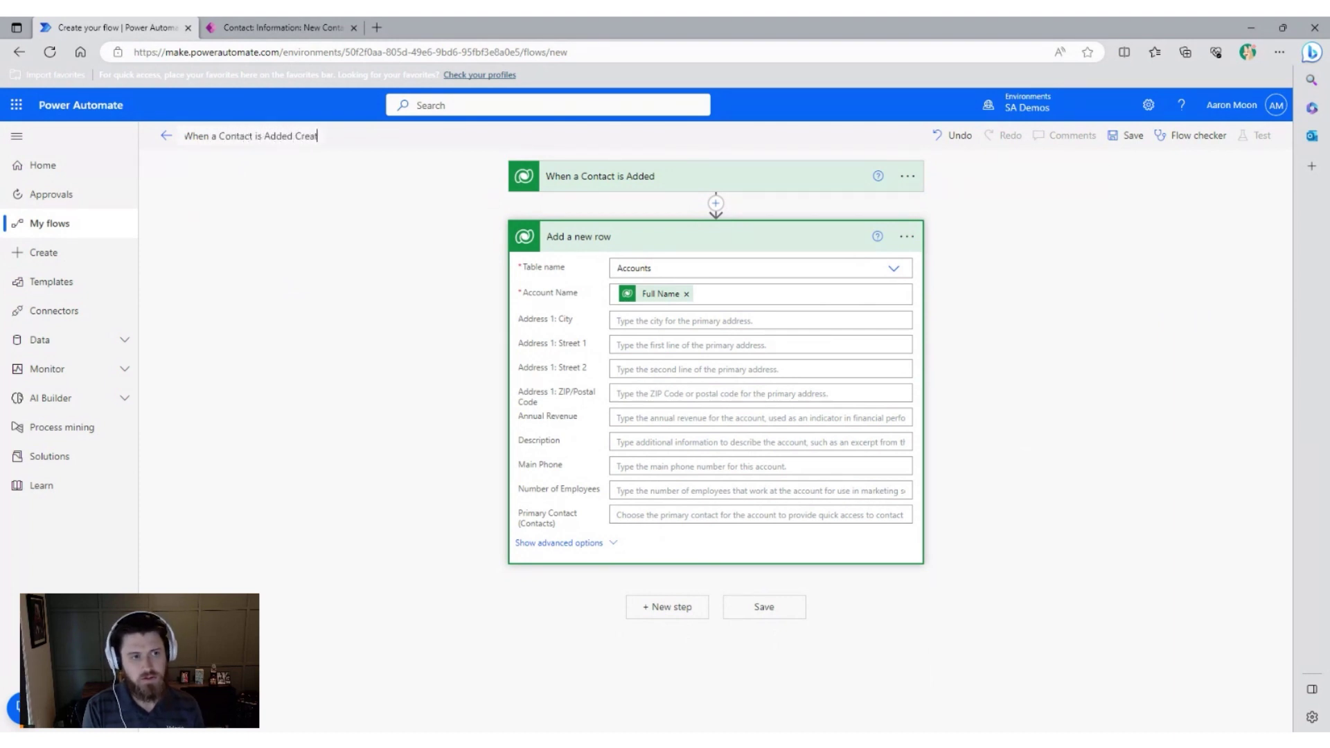
type("e an Account")
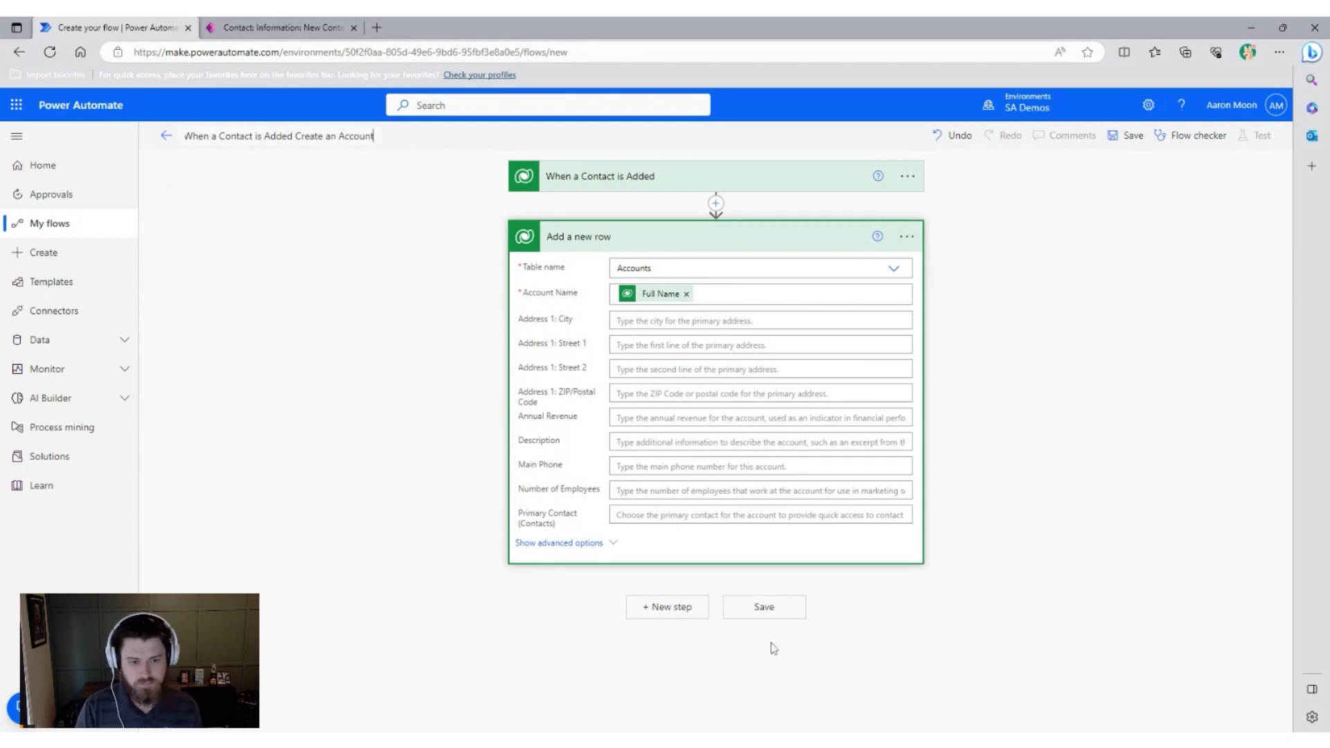
left_click(773, 608)
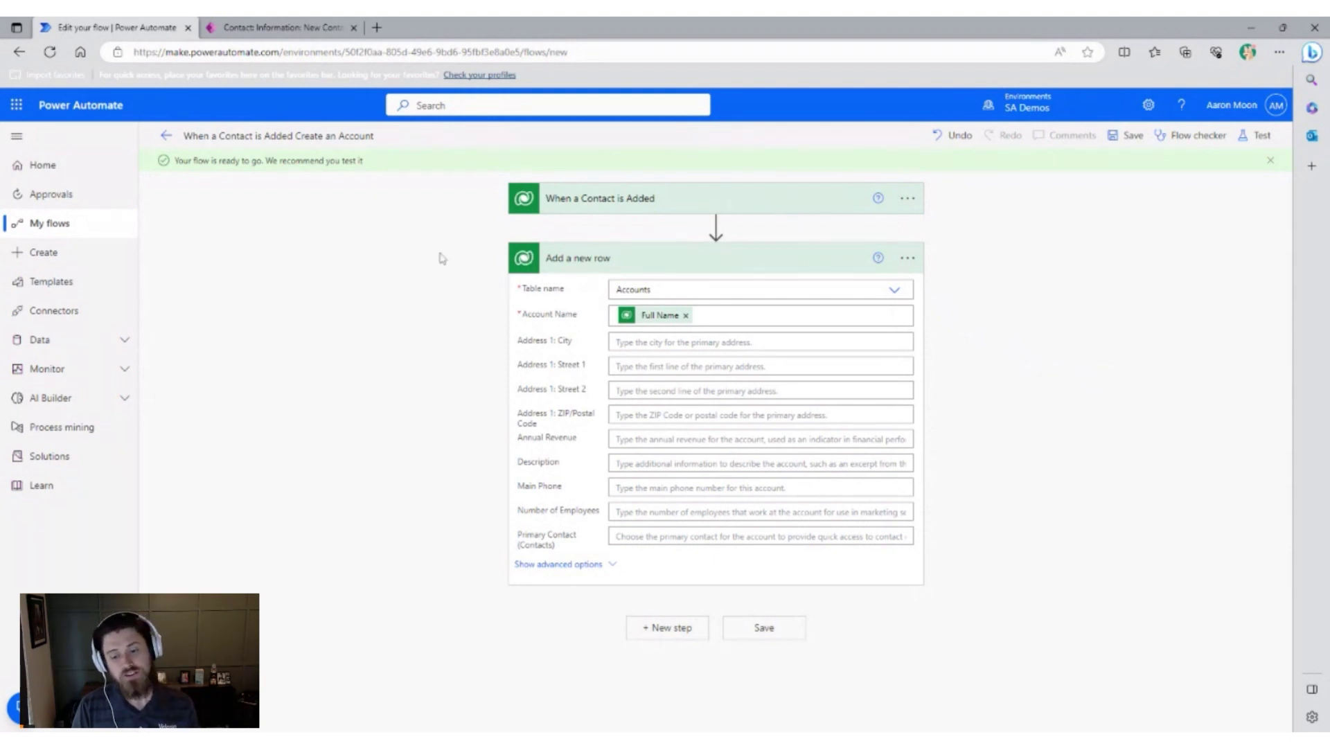
On the Power Apps New Contact form, enter the contact's first and last name.
left_click(281, 27)
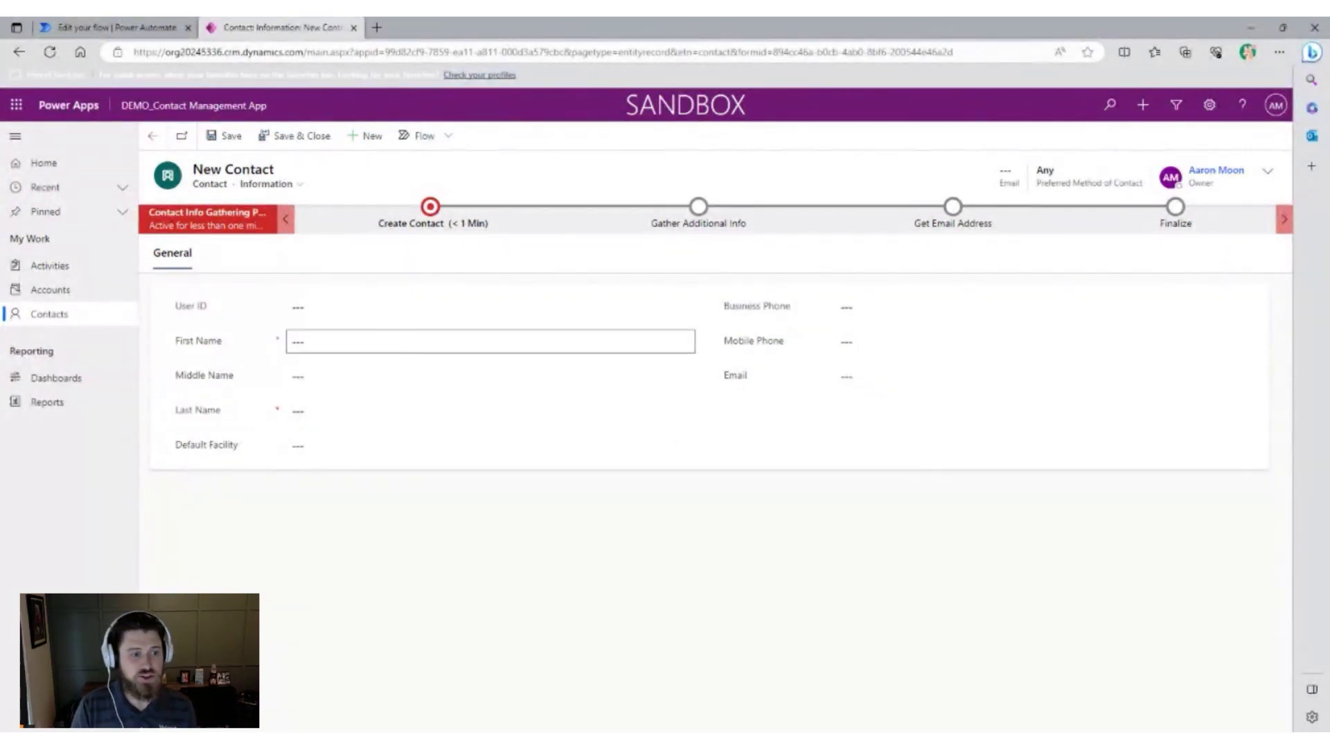
type("Bo")
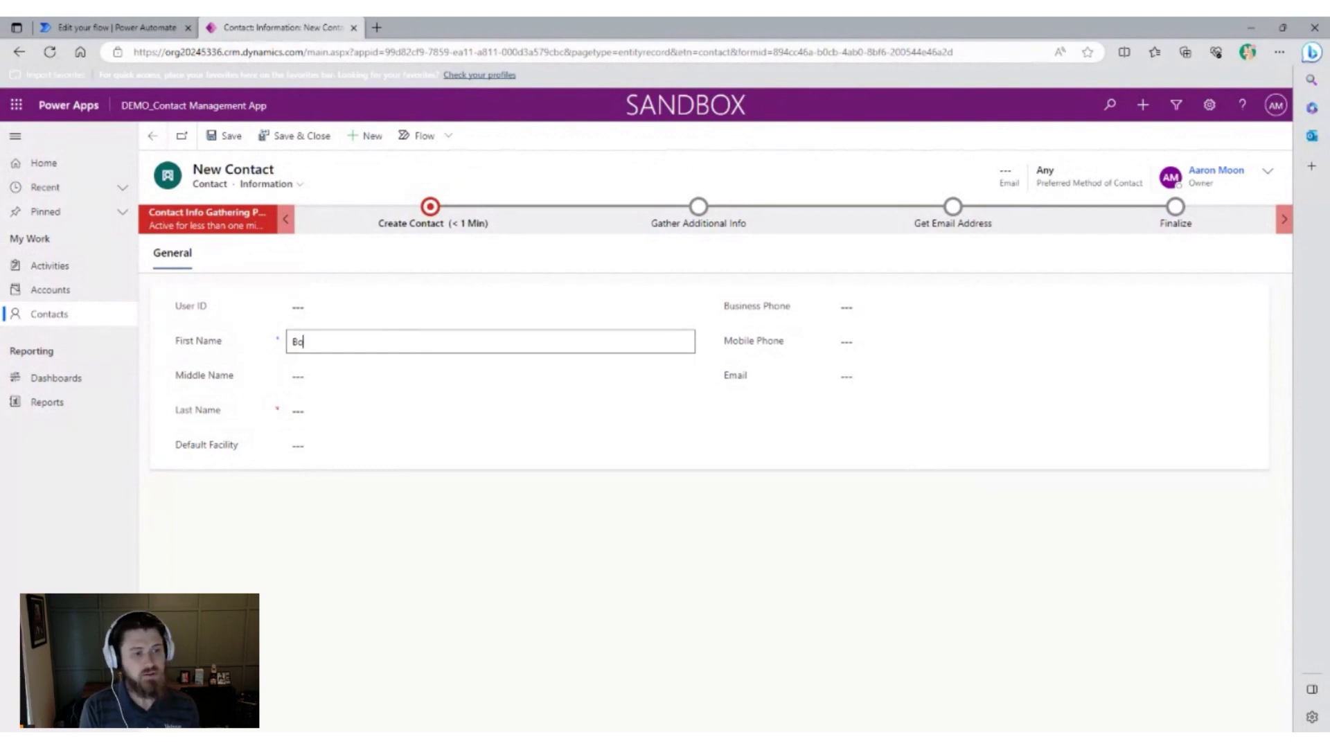
type("b")
key("Tab")
key("Tab")
type("Smith")
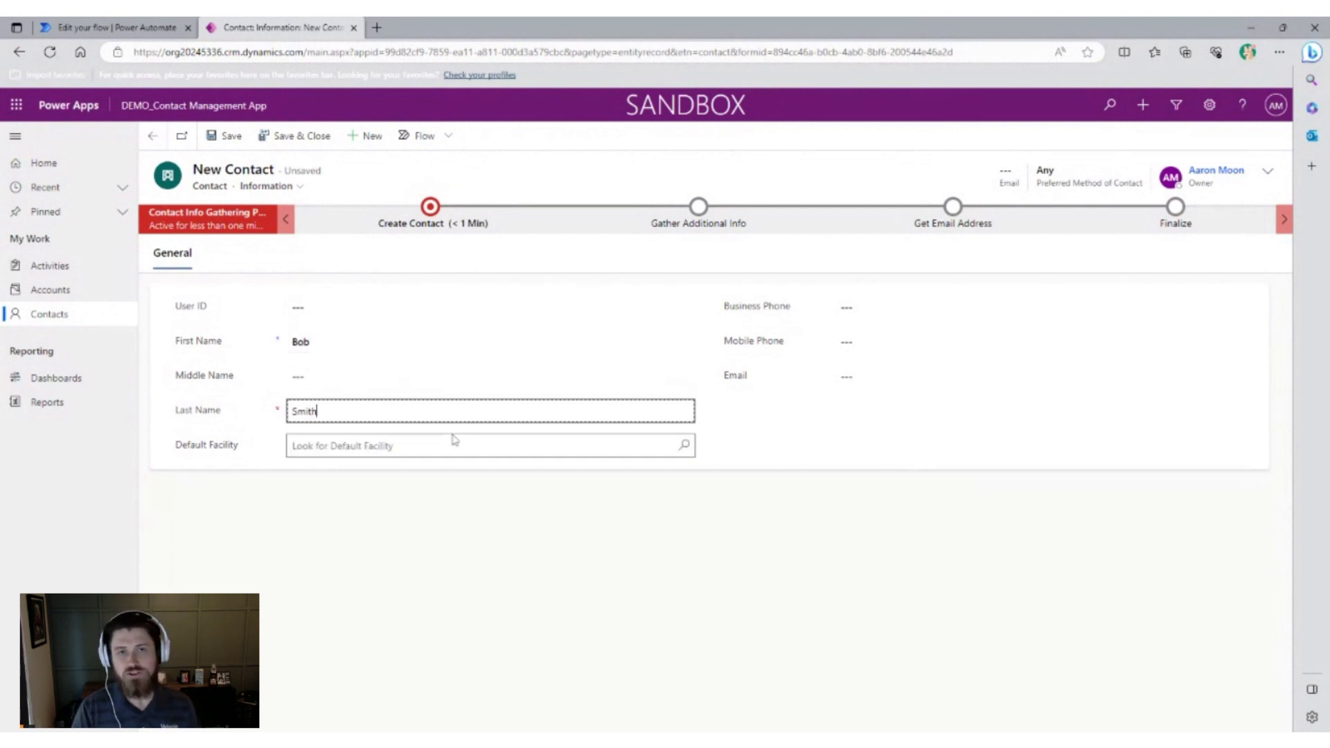
left_click(477, 553)
Fill in the contact's mobile phone number and e-mail address.
left_click(852, 341)
type("1234567890")
left_click(900, 376)
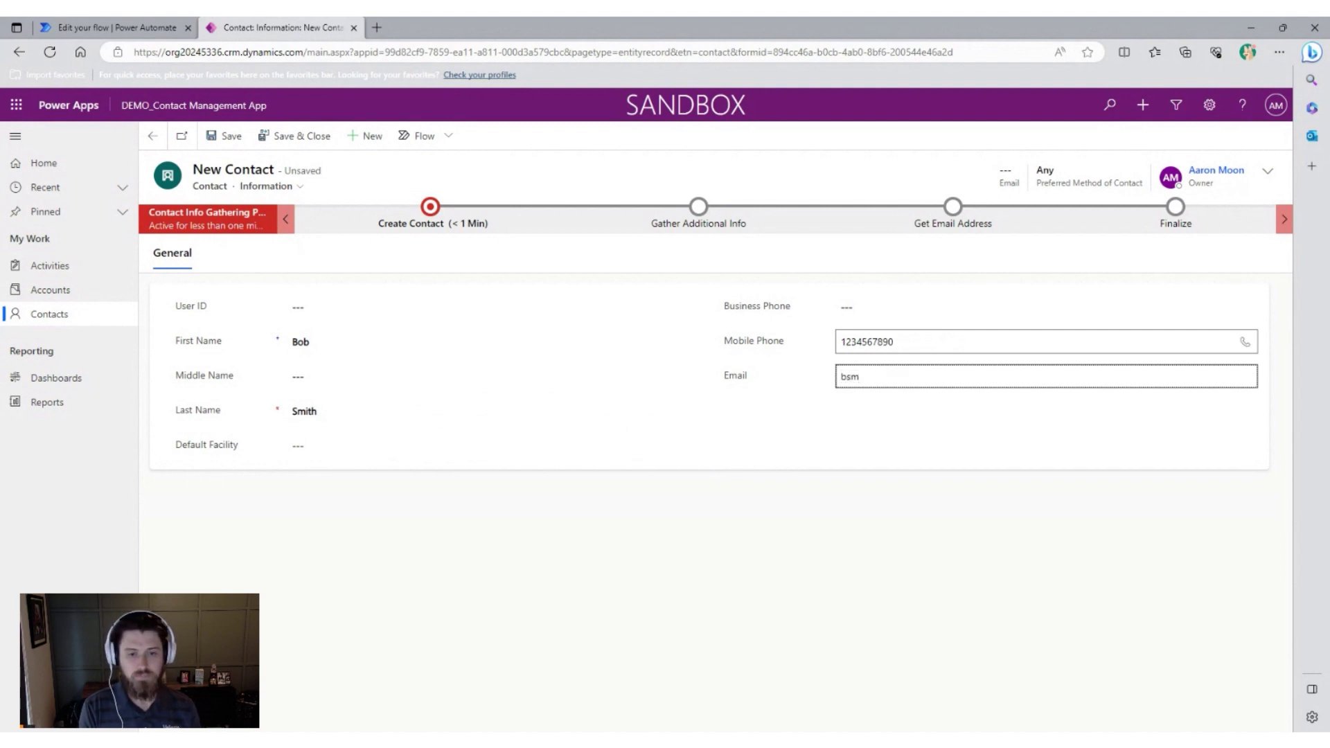
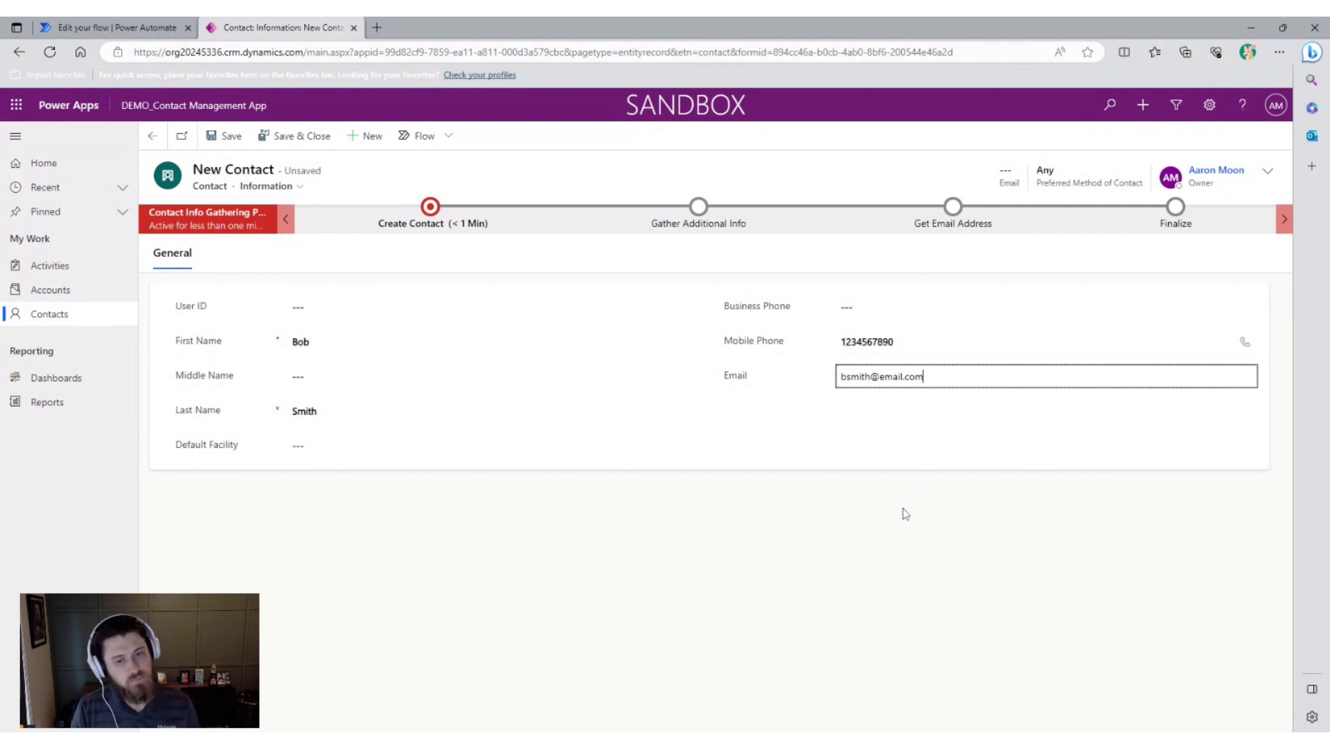
left_click(906, 514)
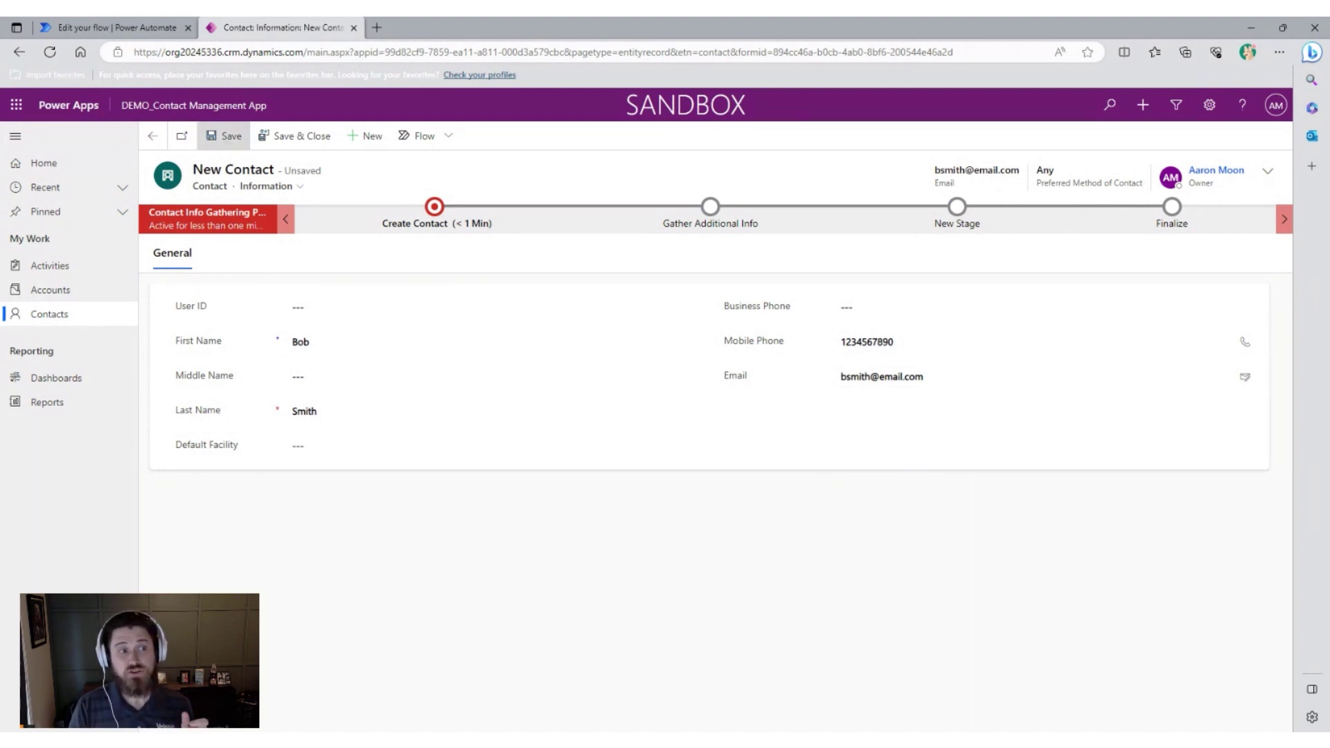
Back in the flow editor, start a manual test that waits for the trigger.
left_click(133, 25)
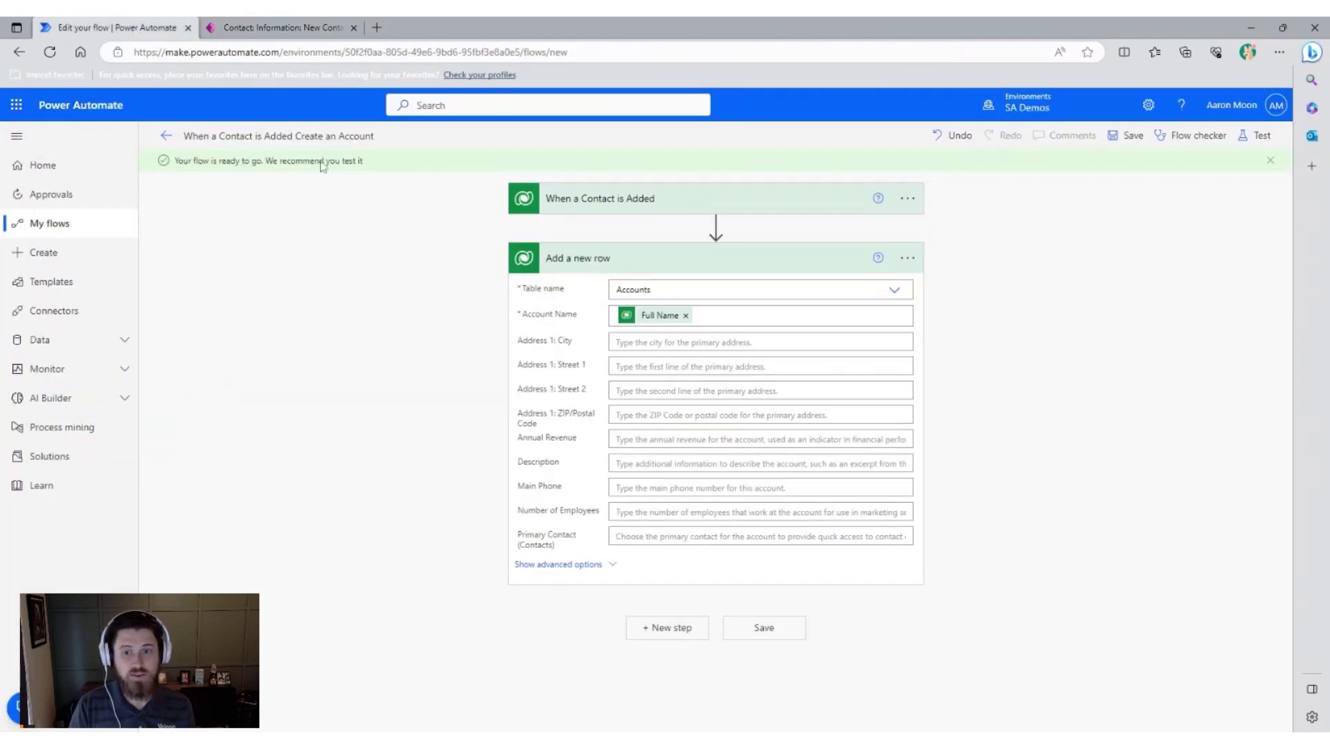
left_click(1260, 136)
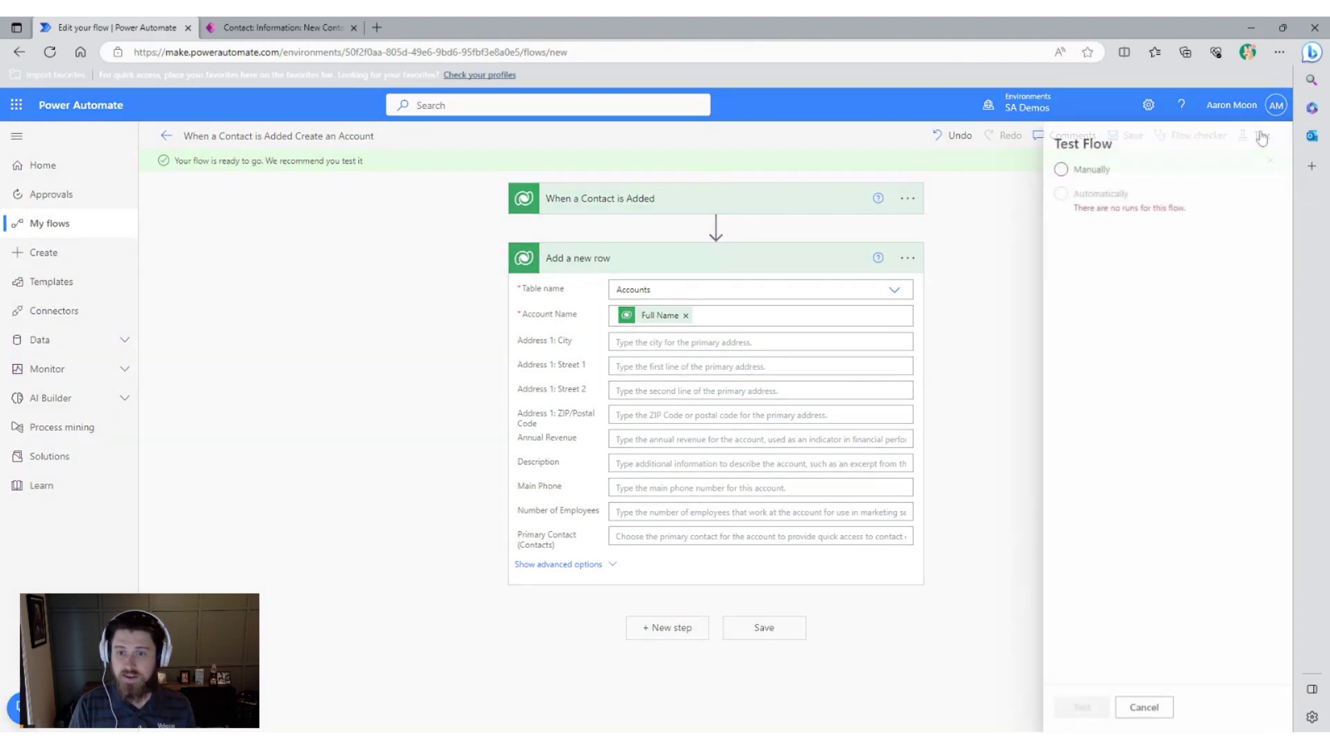
left_click(1073, 178)
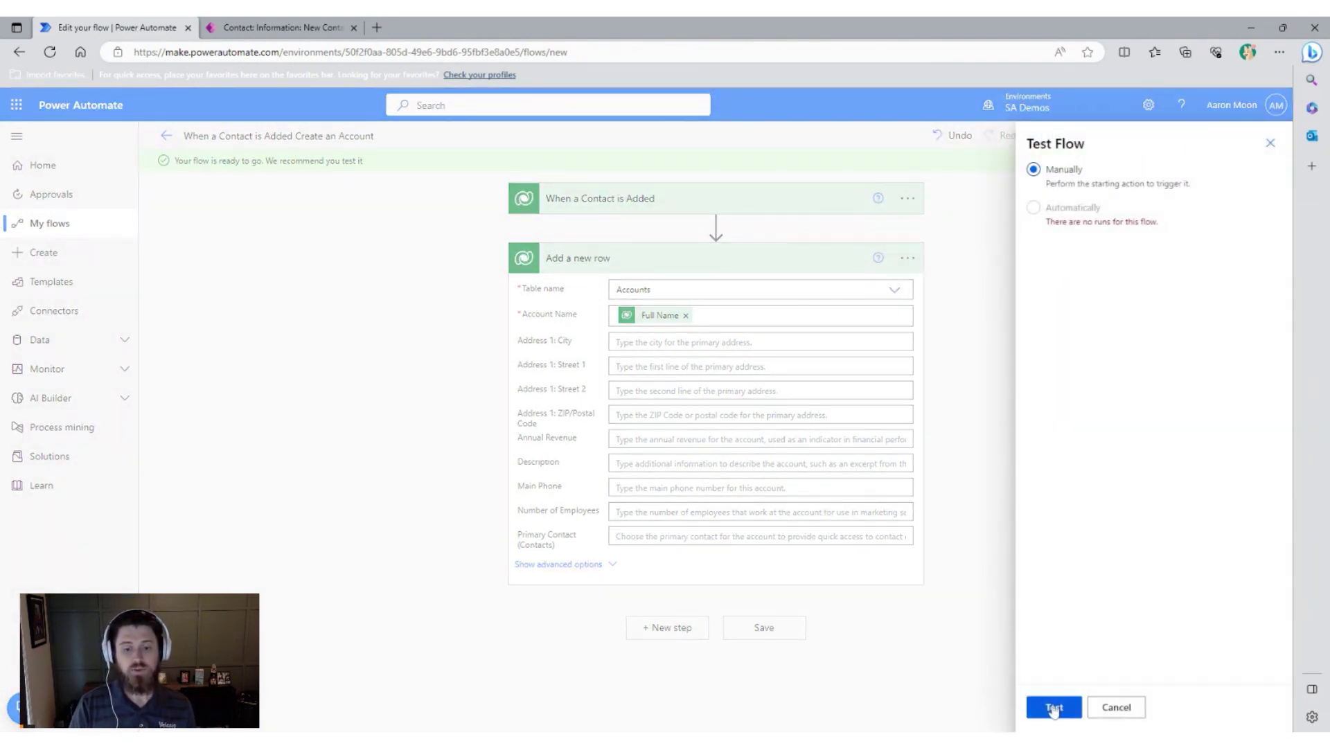
left_click(1054, 708)
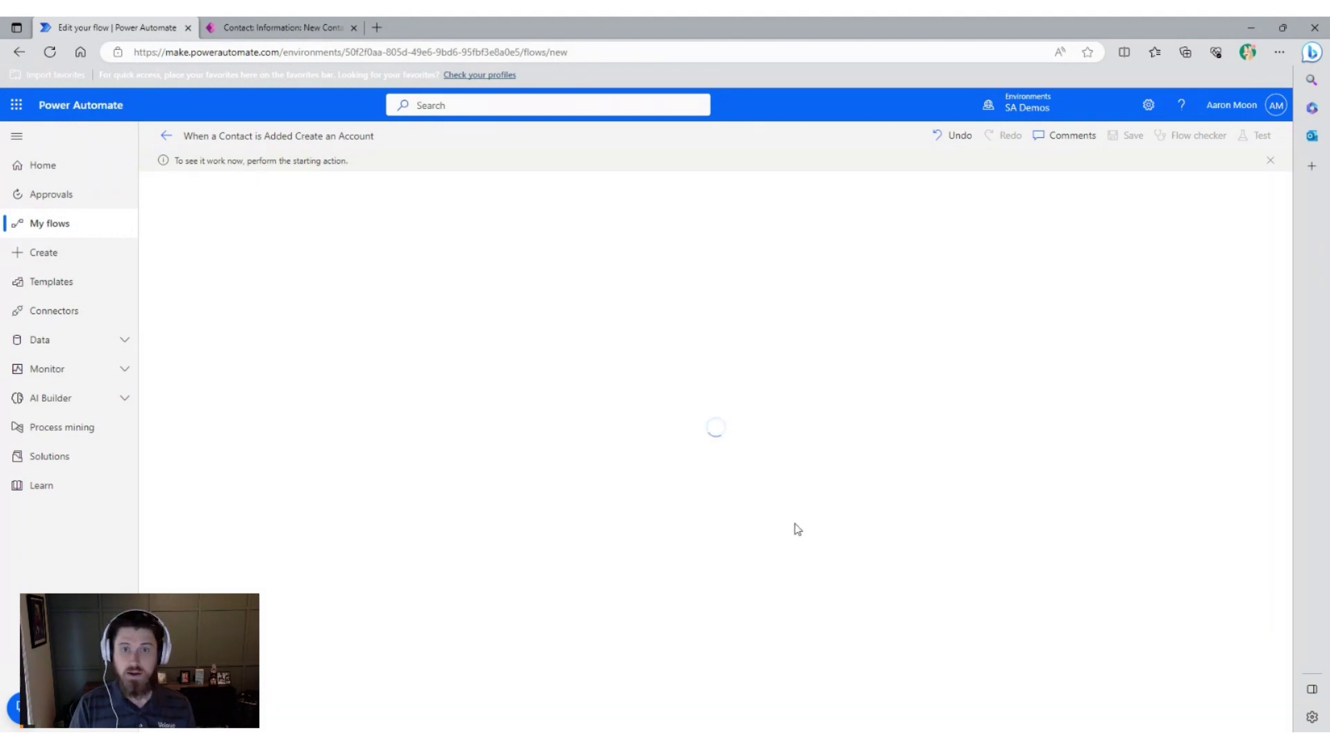
Save the new contact in Power Apps to fire the flow, then return to the test run.
left_click(305, 33)
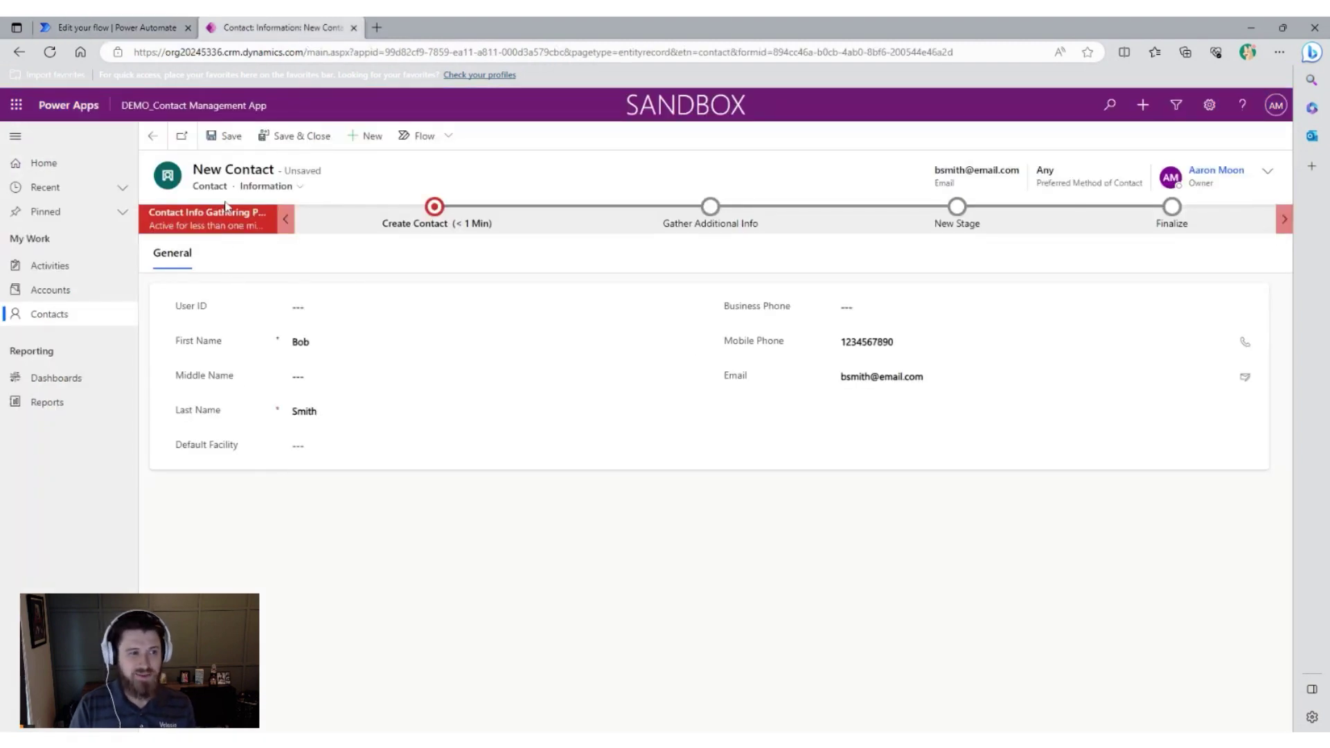
left_click(231, 137)
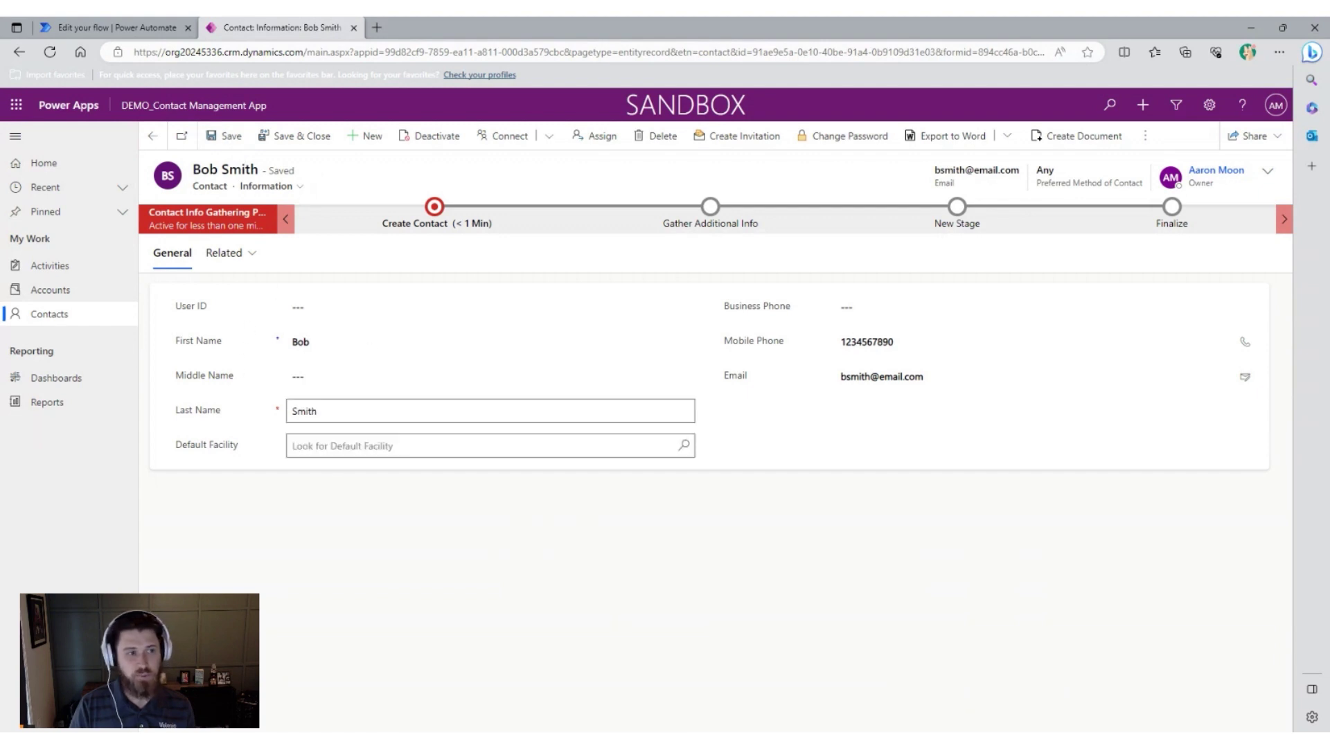
left_click(158, 28)
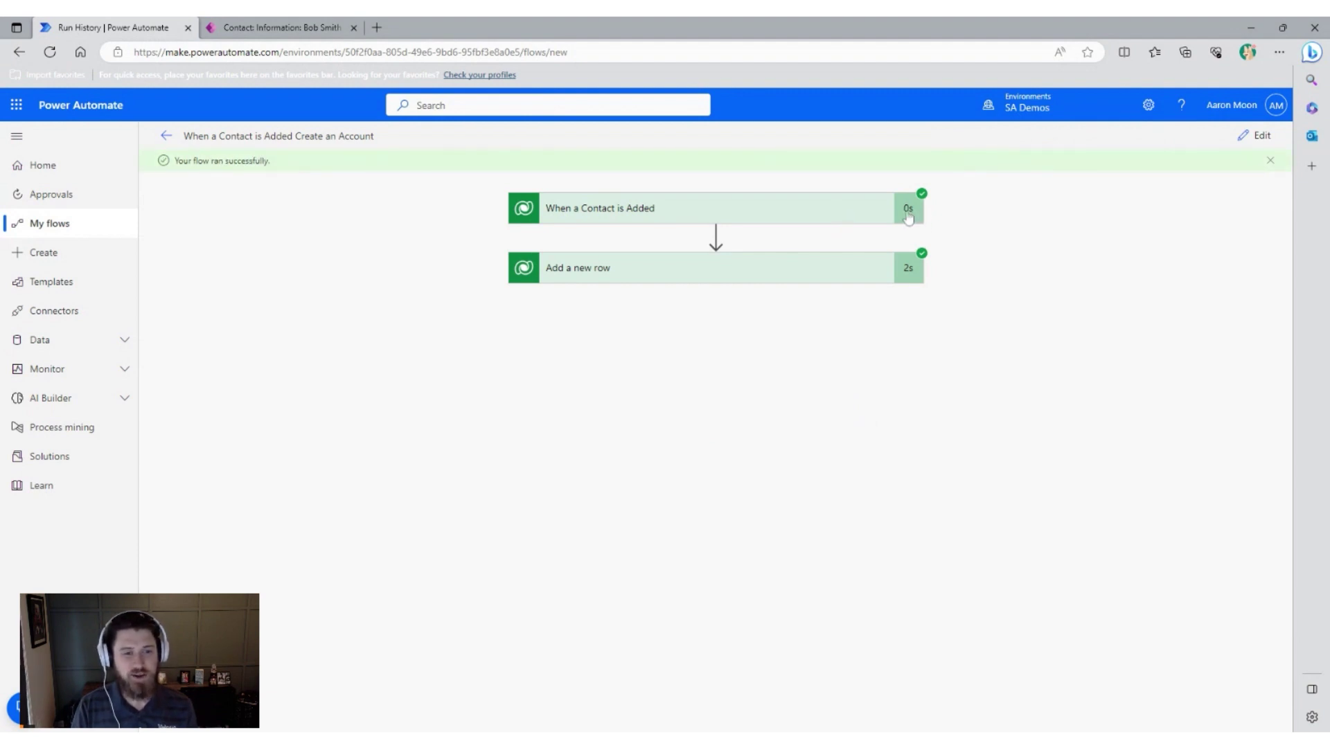
Expand the Add a new row step's run details to see the created account.
left_click(862, 276)
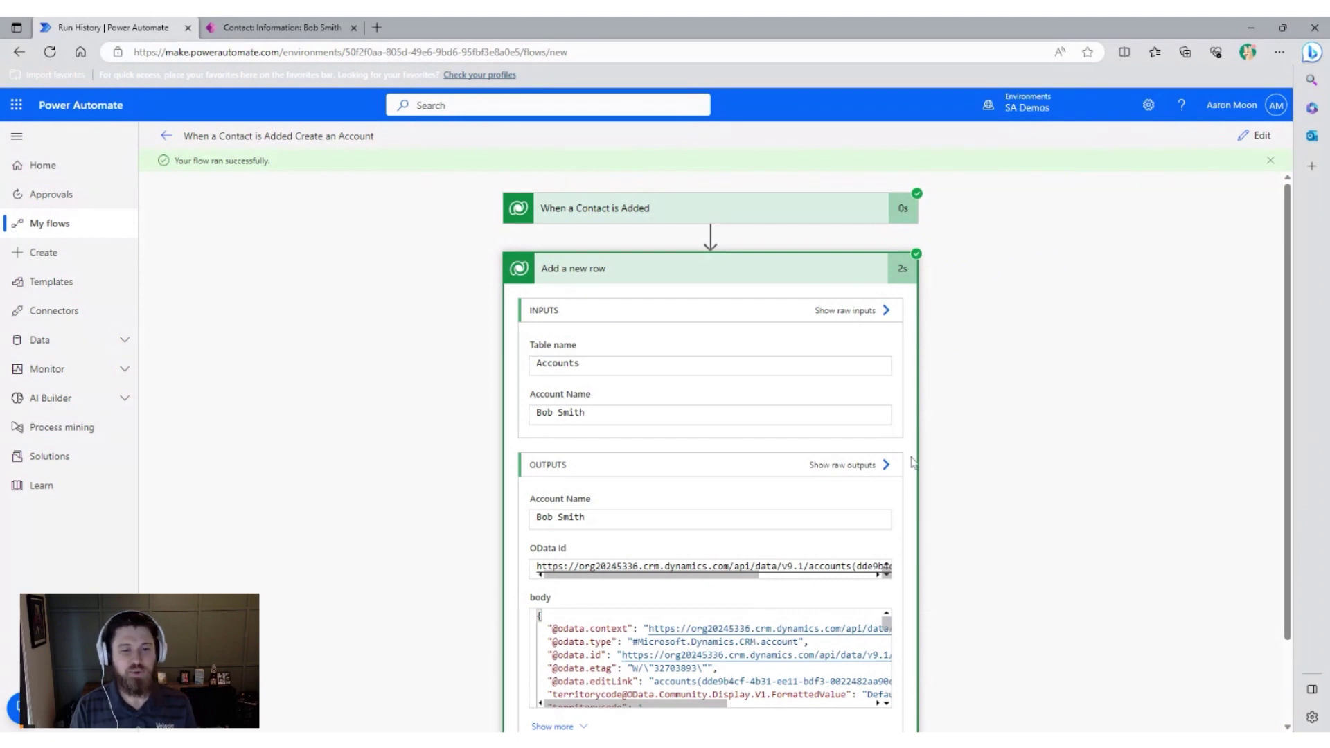
Check the Accounts list for the new account named after the contact, then return to the run history.
left_click(290, 32)
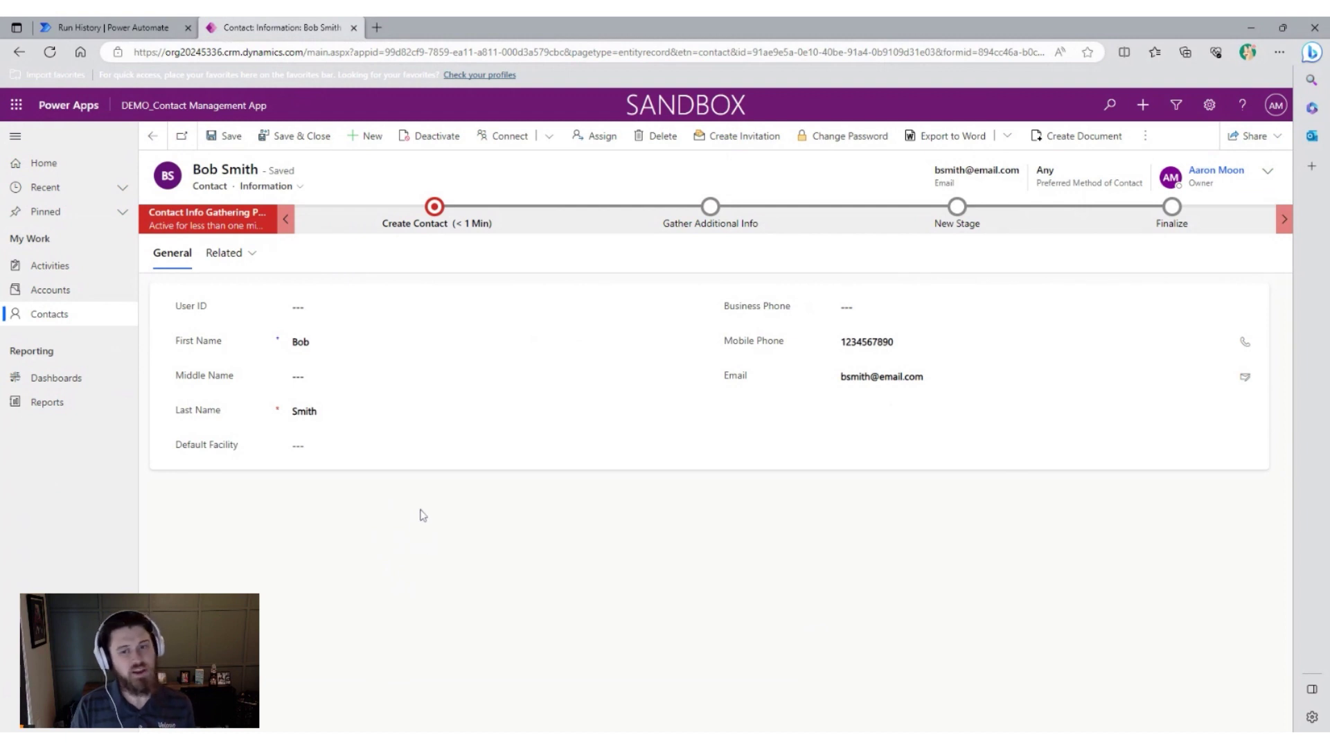
left_click(104, 296)
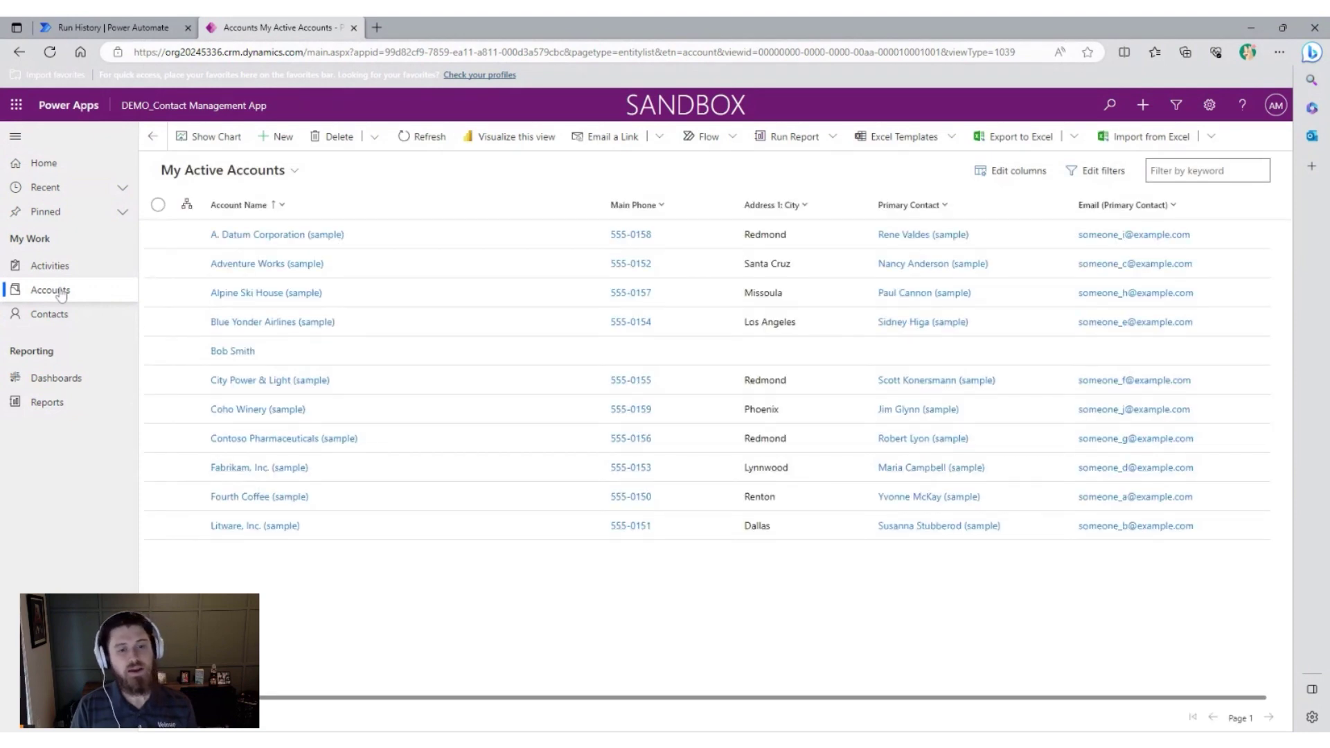
left_click(158, 352)
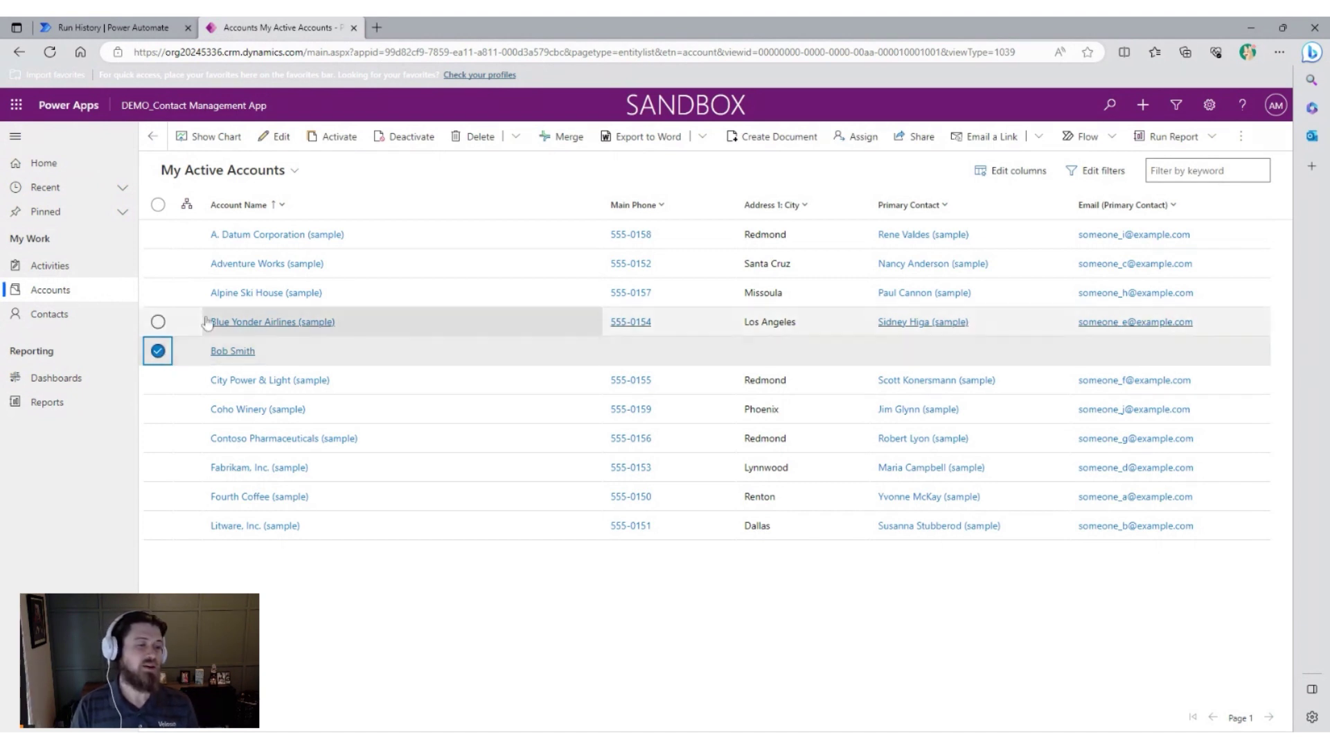
left_click(131, 27)
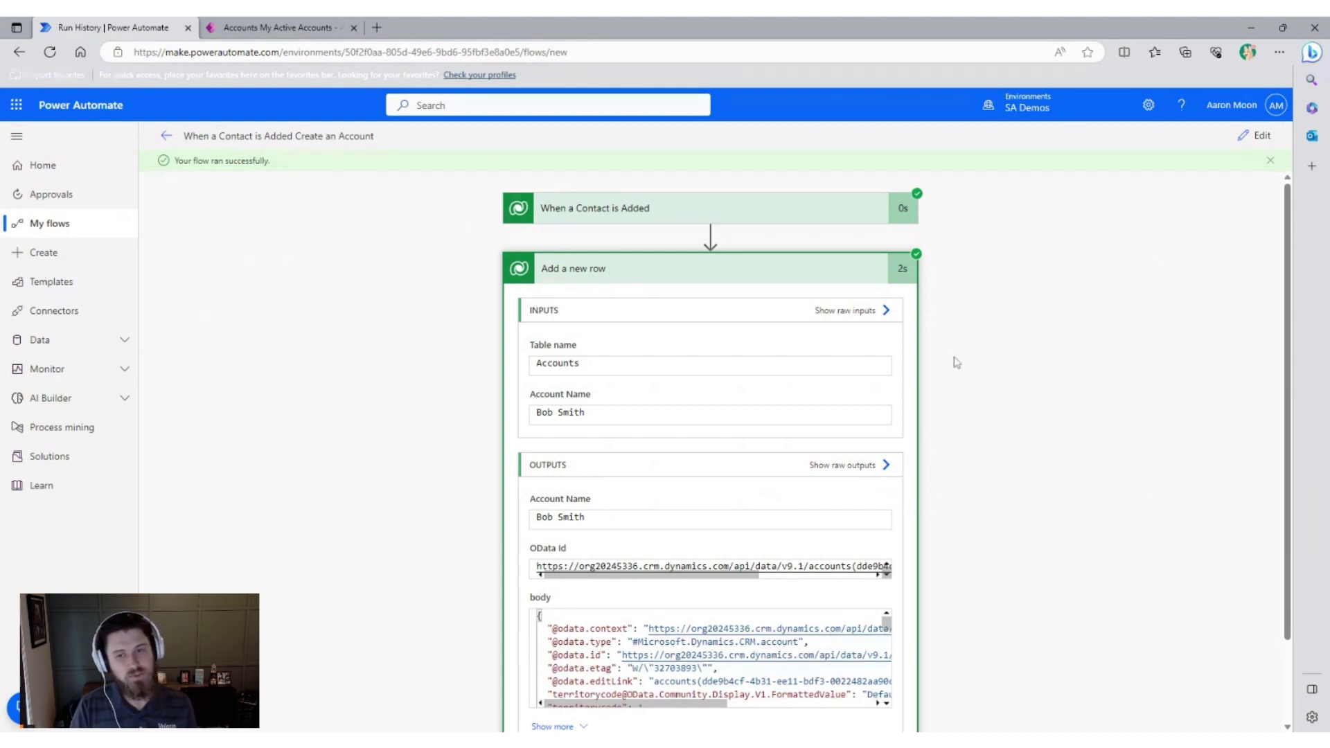
Collapse the Add a new row run details and put the flow back into edit mode.
left_click(831, 271)
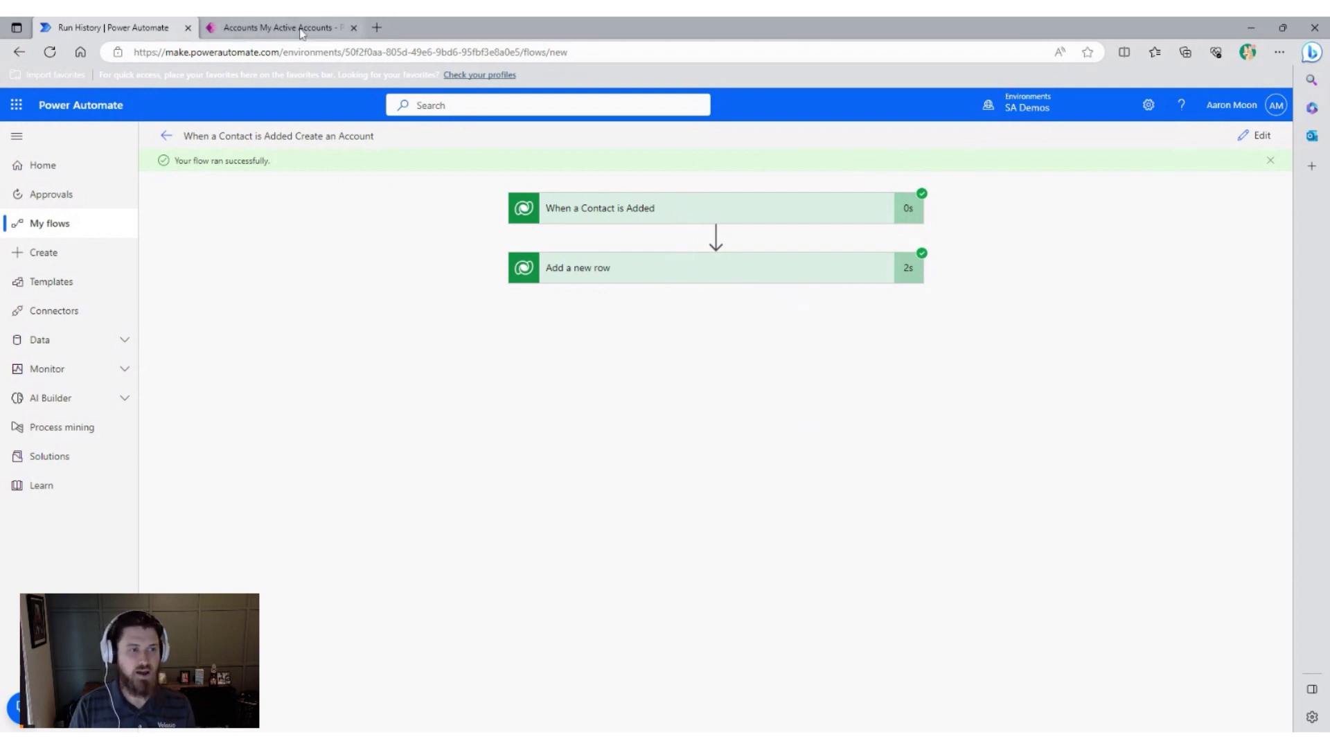
left_click(1258, 136)
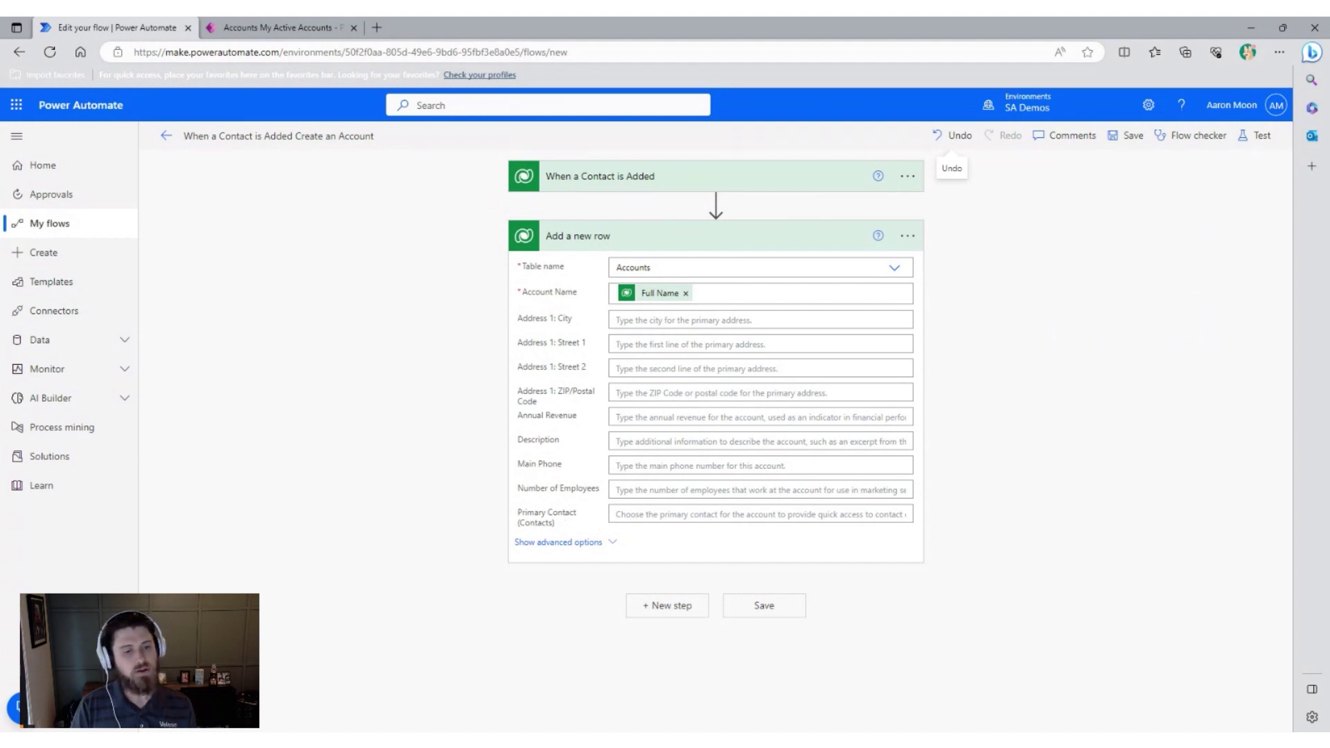
Enter /contacts() in the Add a new row step's Primary Contact field.
left_click(693, 514)
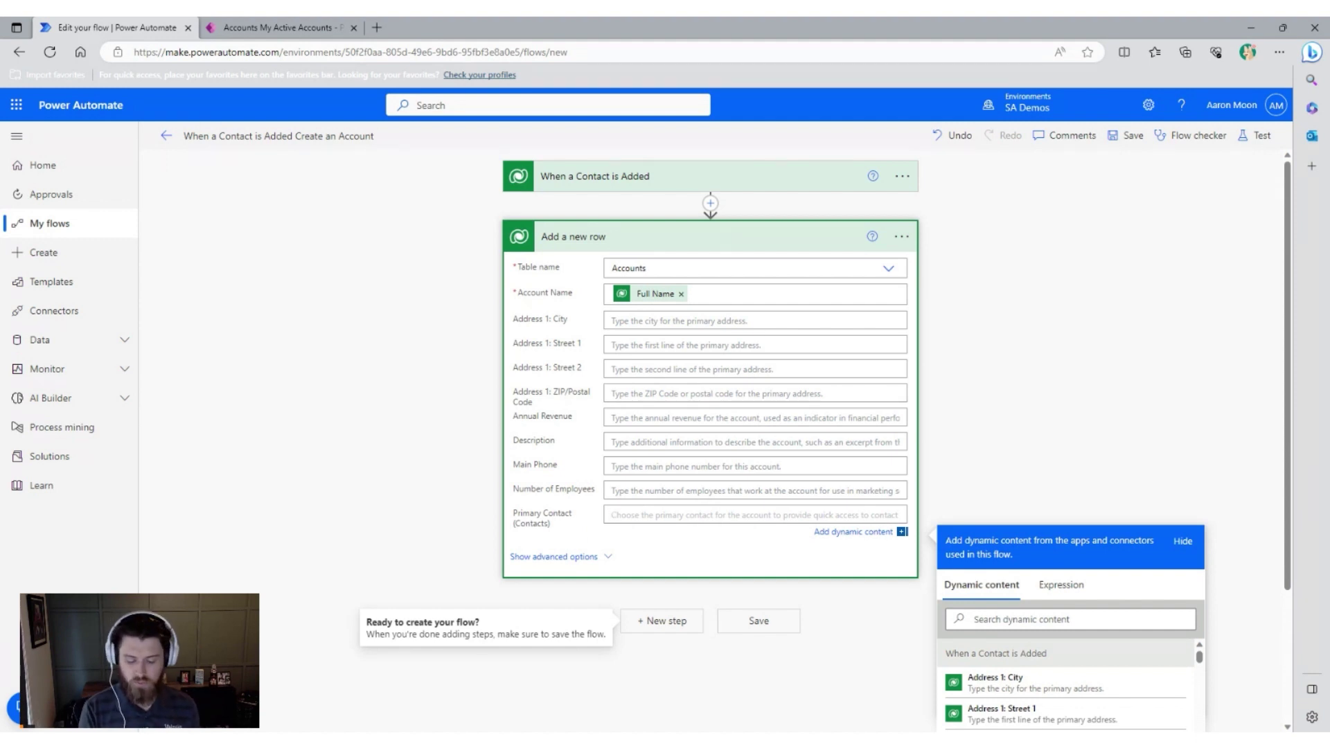
type("A")
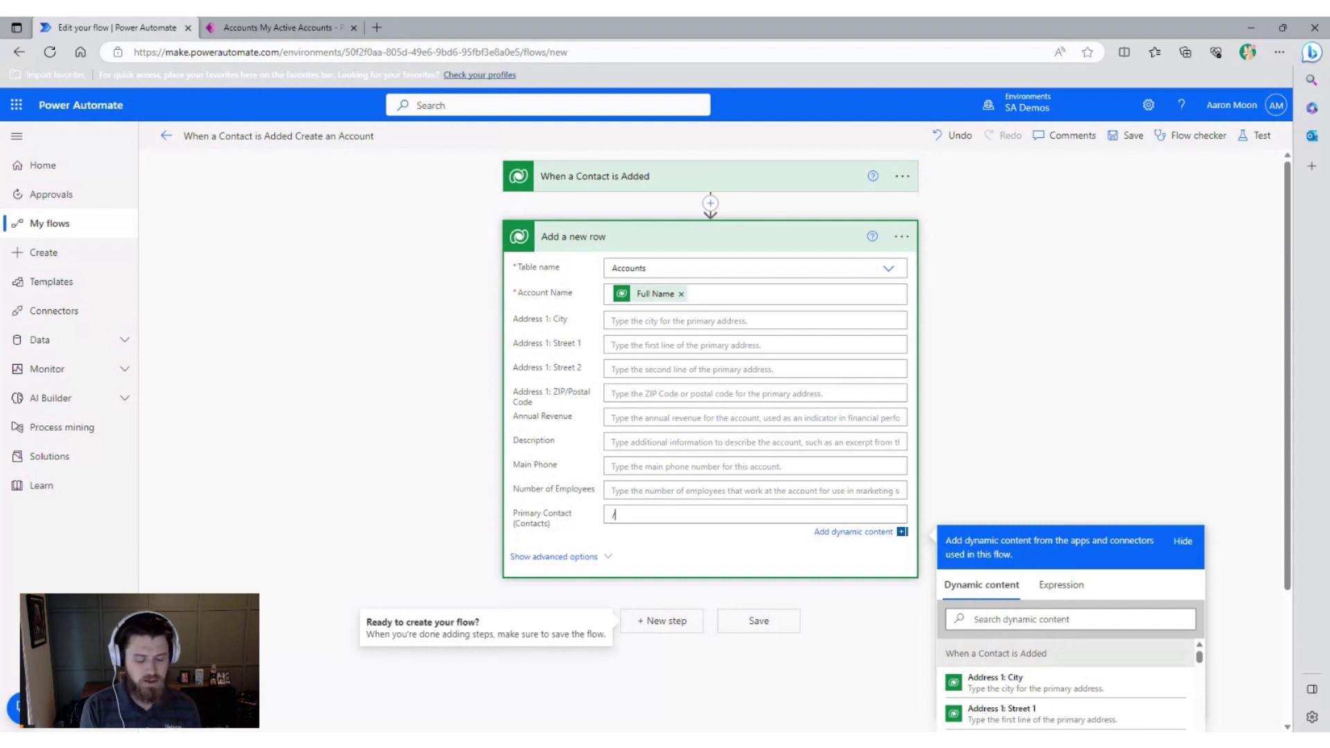
type("/cont")
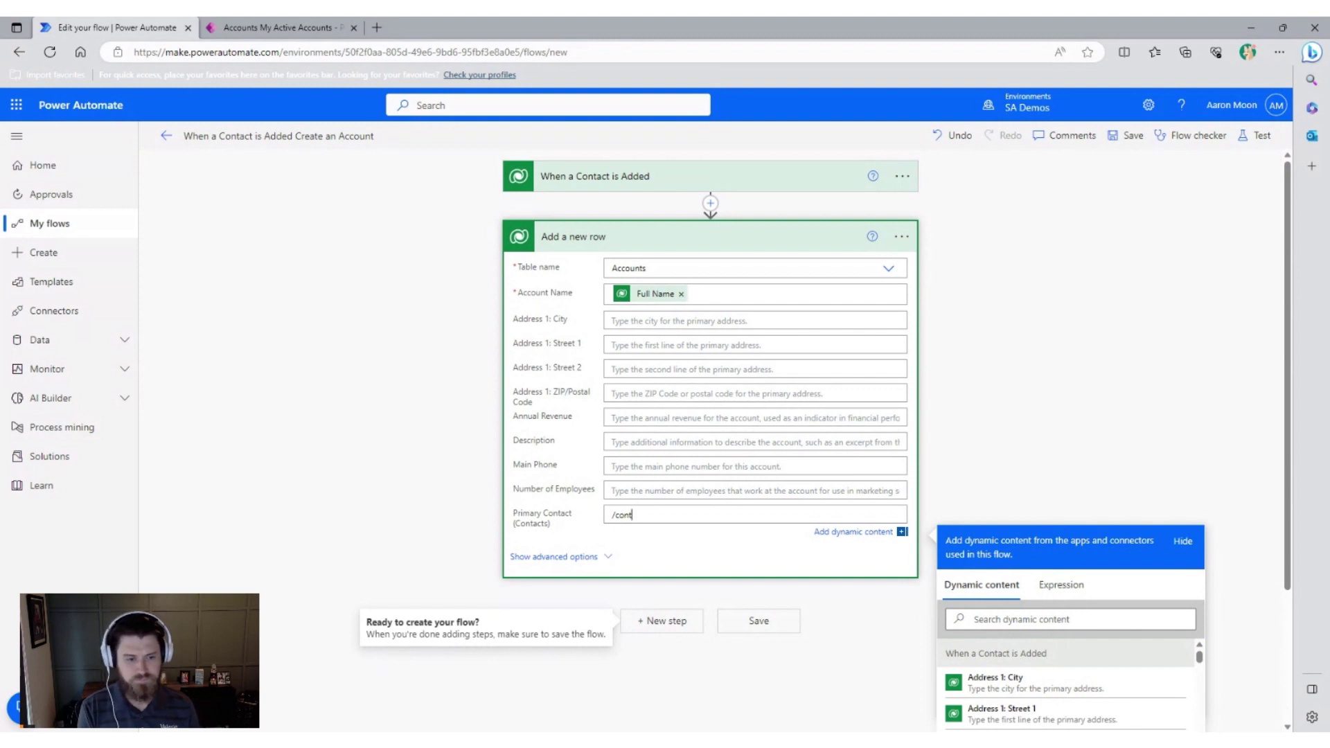
type("acts")
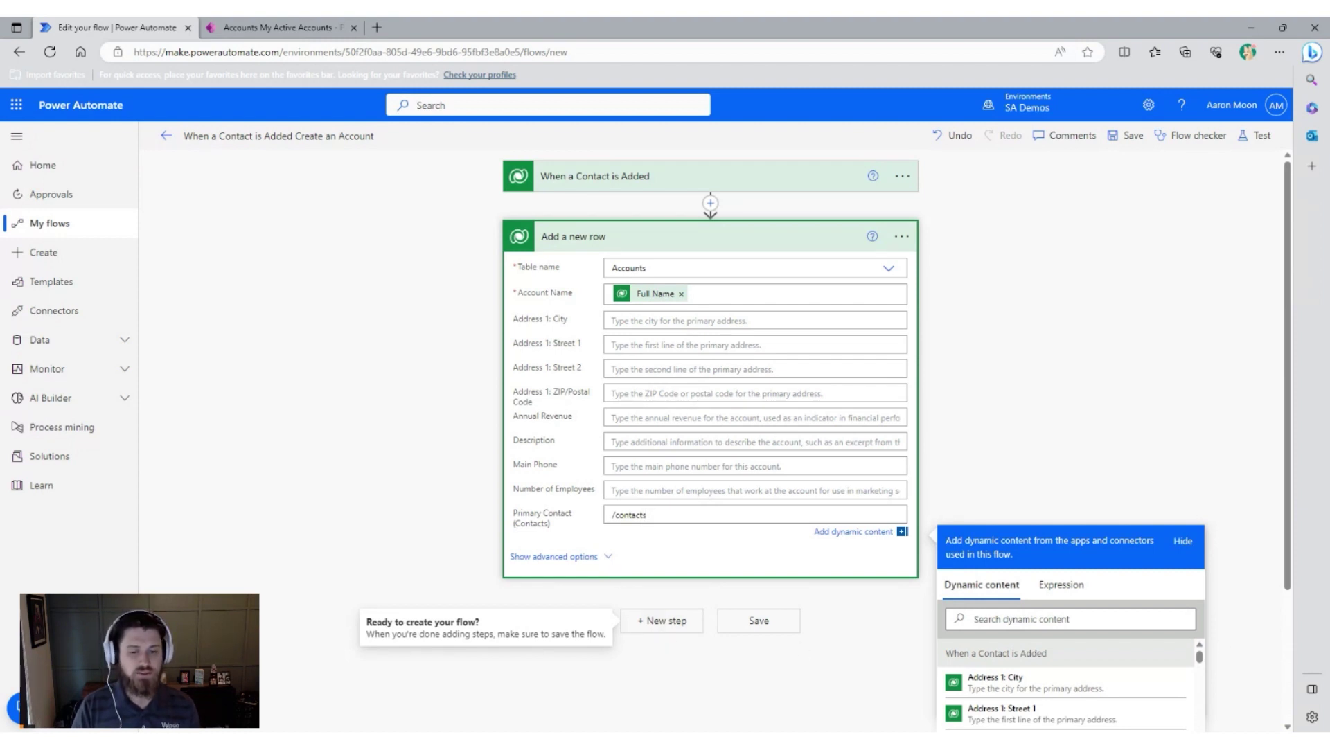
key("shift+Left")
key("shift+Left")
key("shift+Left")
key("shift+Left")
key("shift+Left")
key("shift+Left")
key("shift+Left")
key("shift+Left")
key("Right")
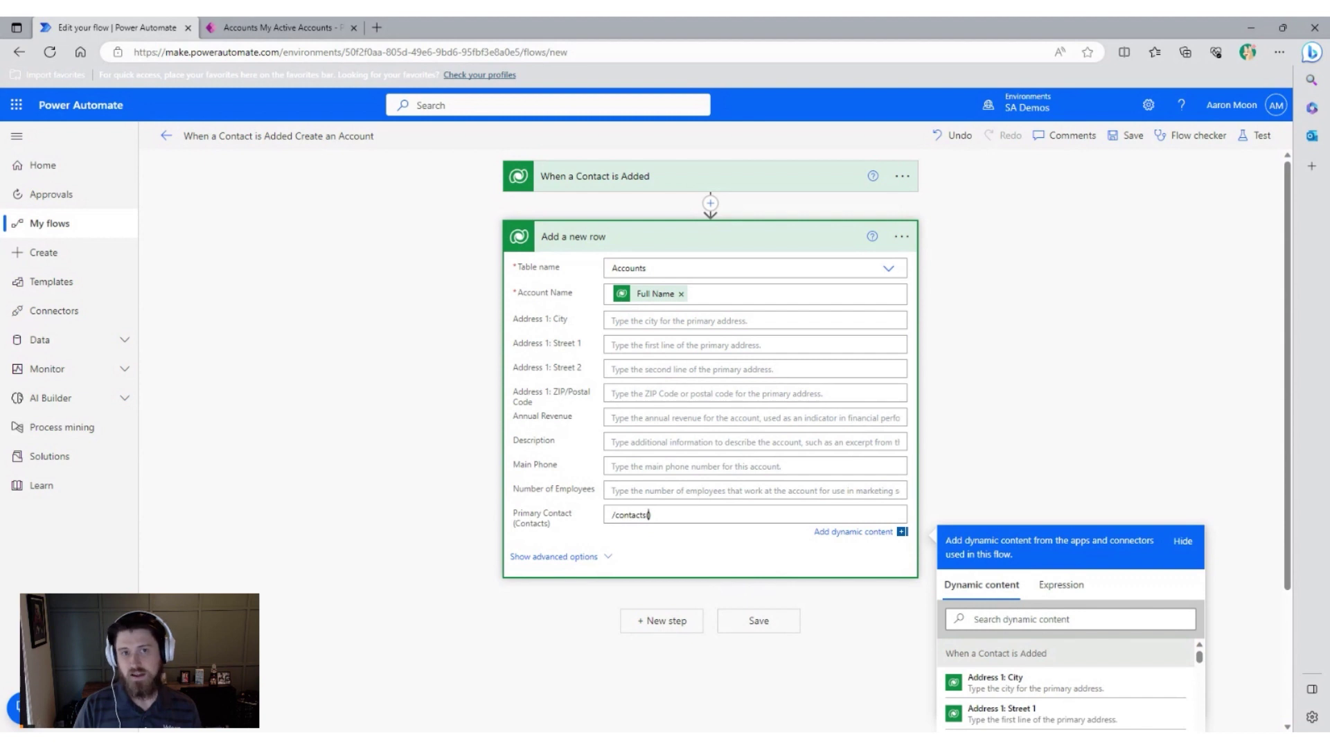
Insert the trigger's Contact token inside /contacts( ) in Primary Contact and save the flow.
scroll(1048, 440, "down", 2)
scroll(1112, 376, "down", 1)
left_click(1081, 446)
type("contact")
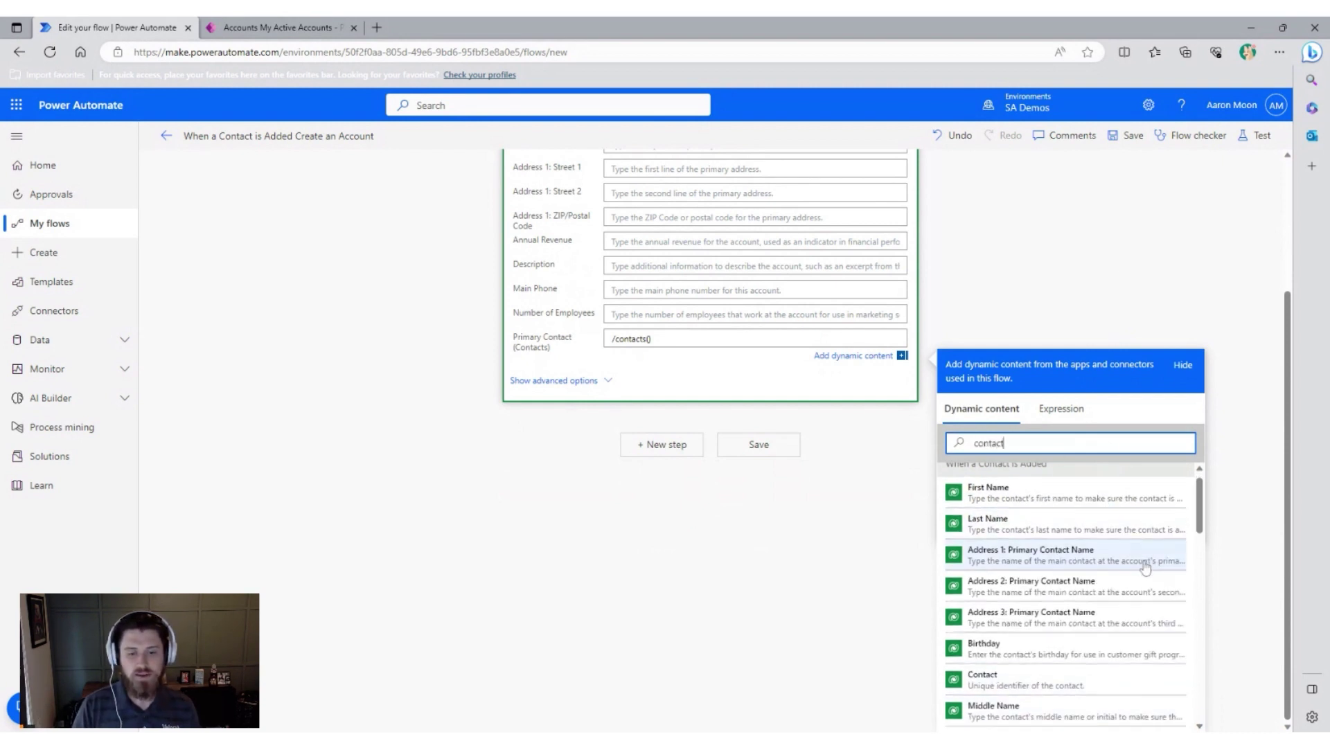
scroll(1025, 551, "down", 3)
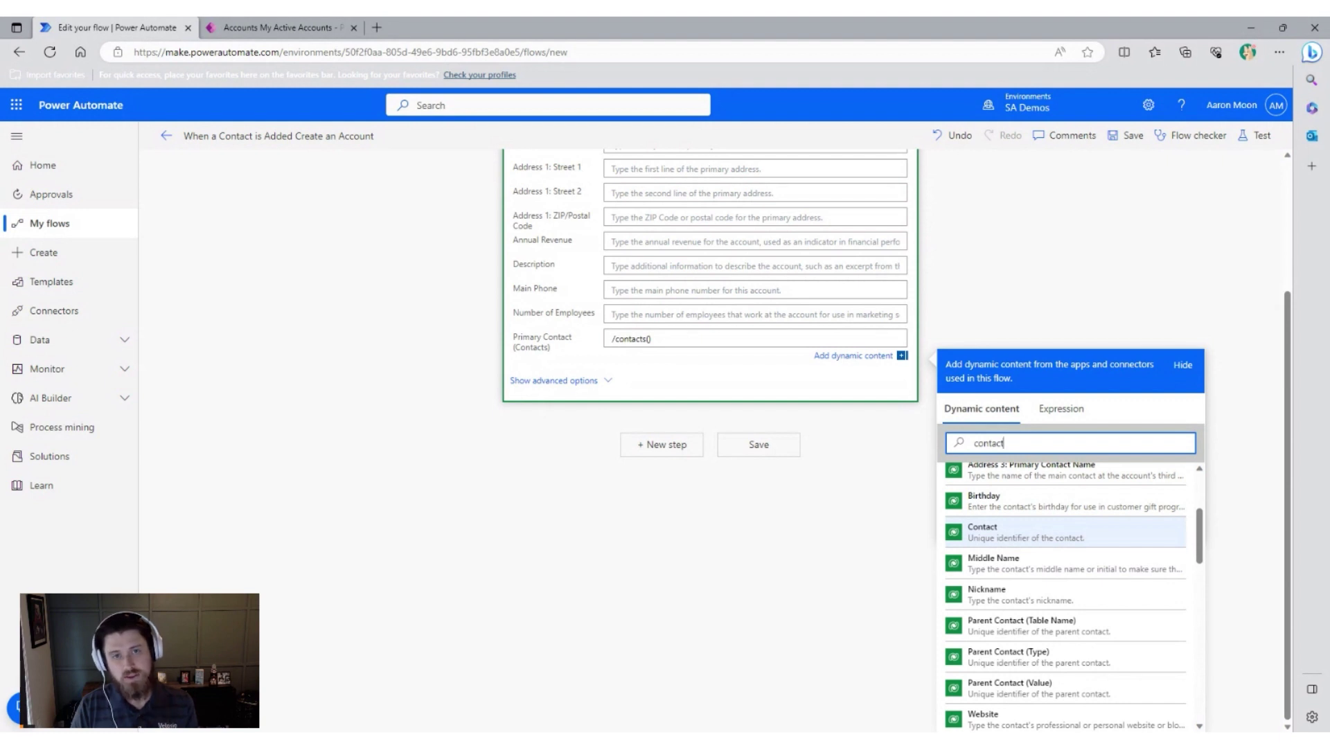
left_click(1042, 535)
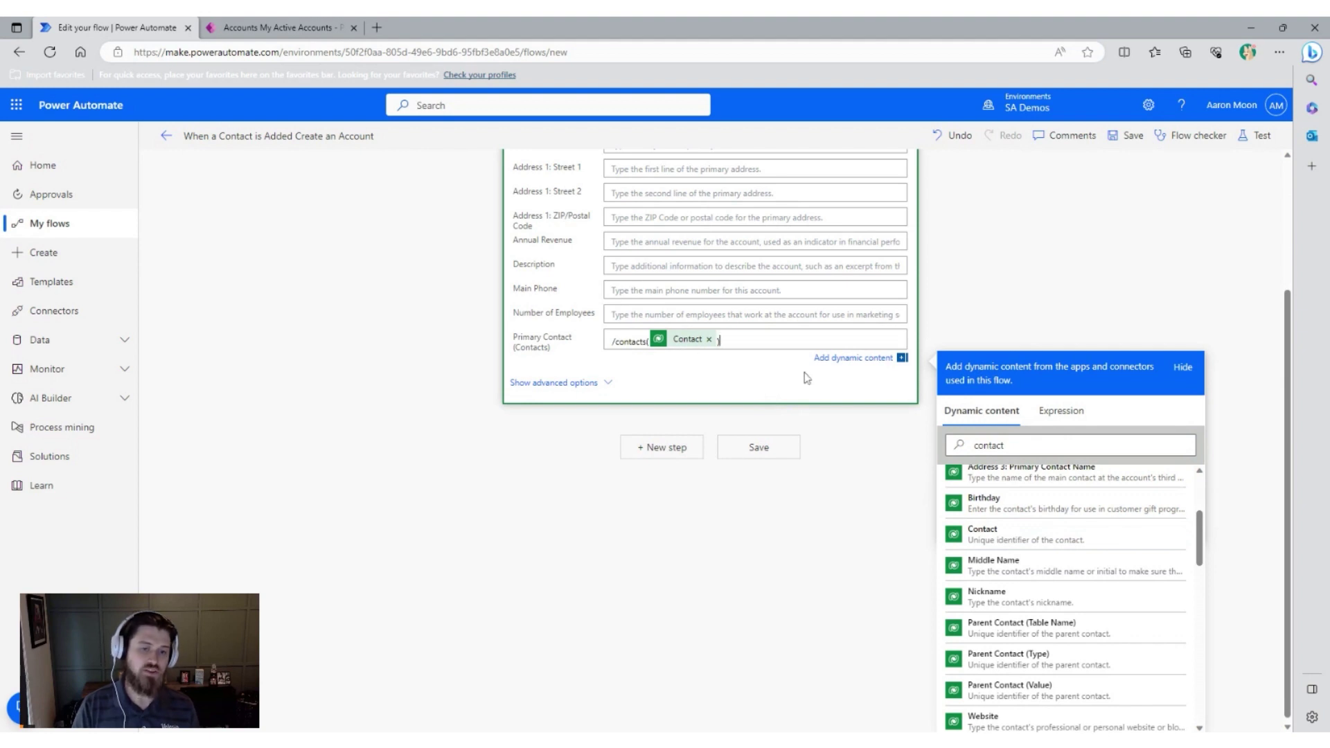
scroll(1077, 329, "up", 2)
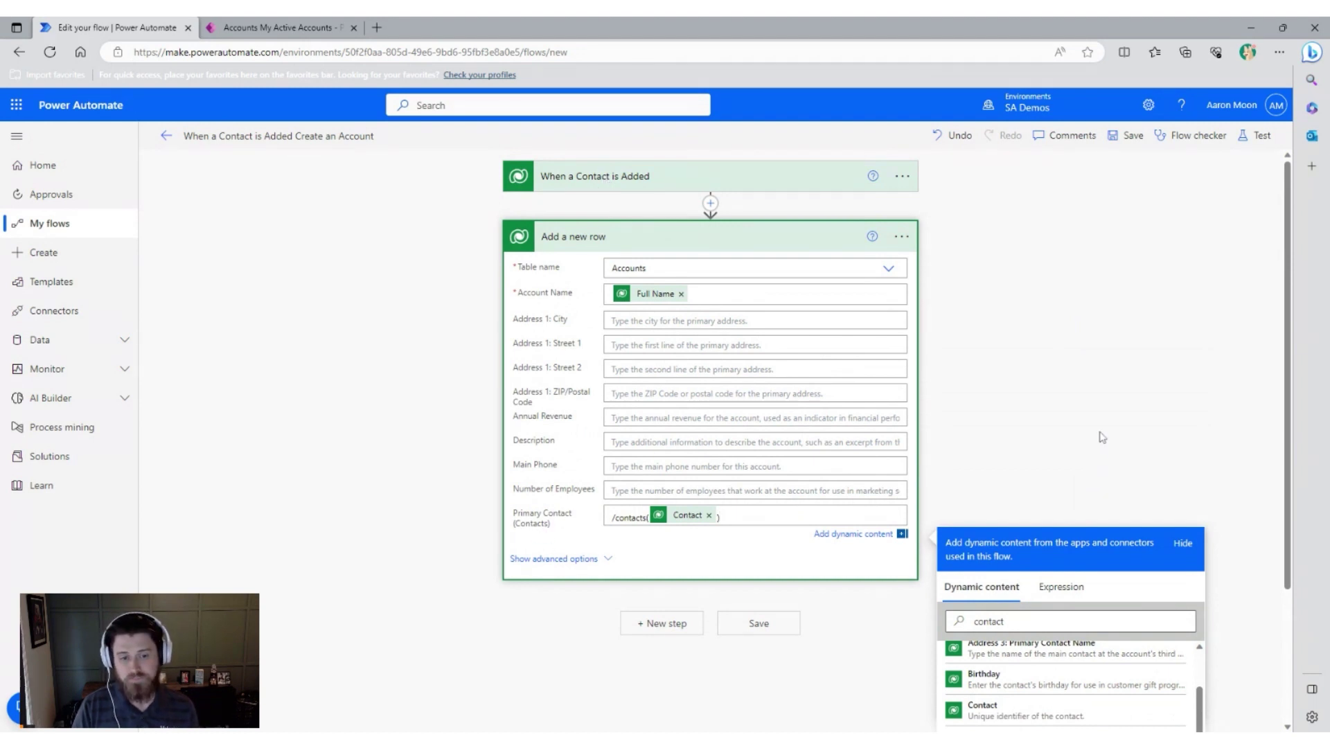
left_click(1097, 438)
left_click(764, 609)
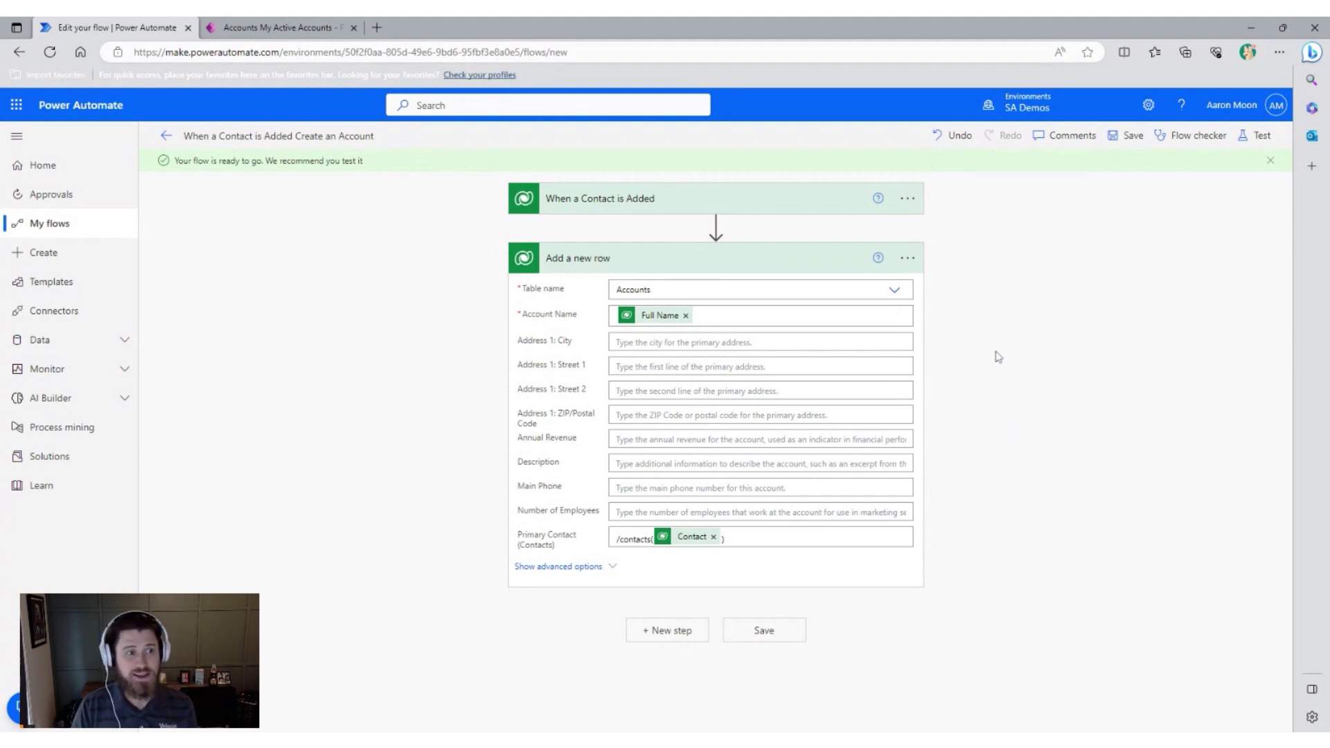
Start a new contact record from the Power Apps Contacts list.
left_click(313, 31)
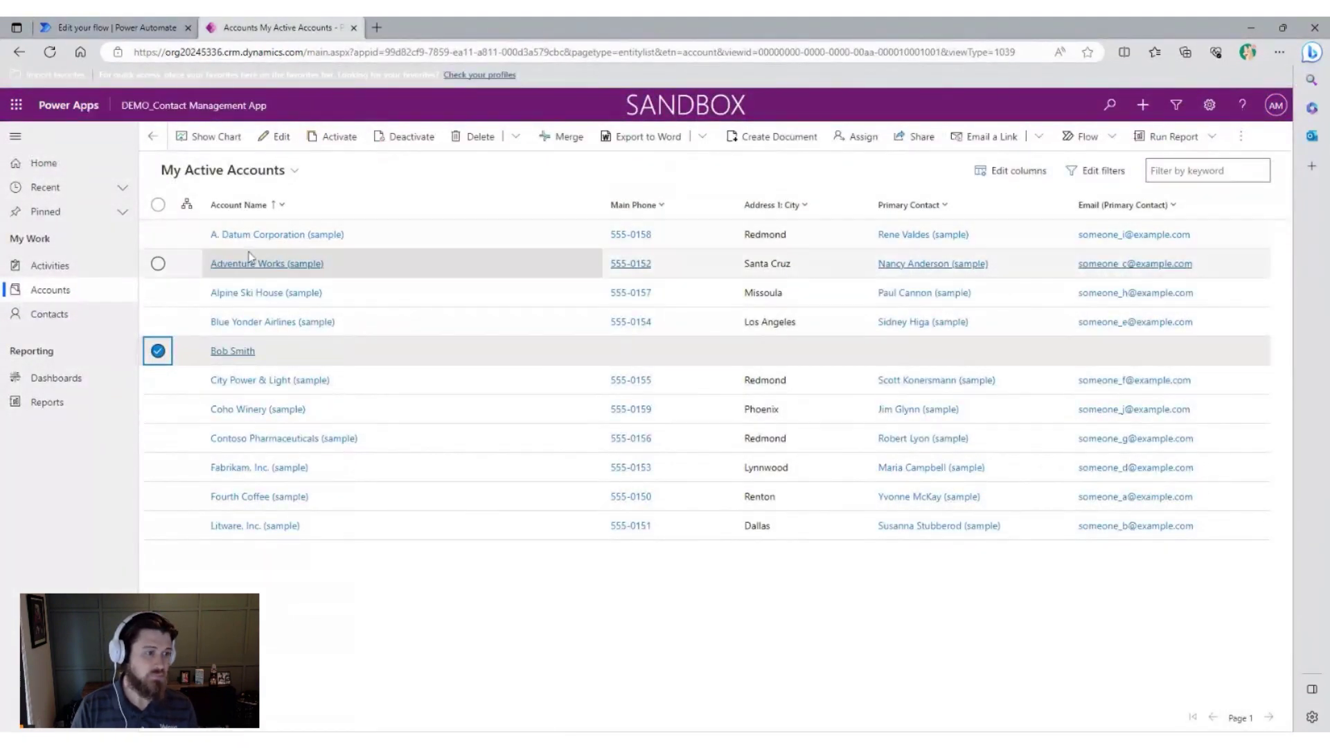
left_click(70, 316)
left_click(280, 136)
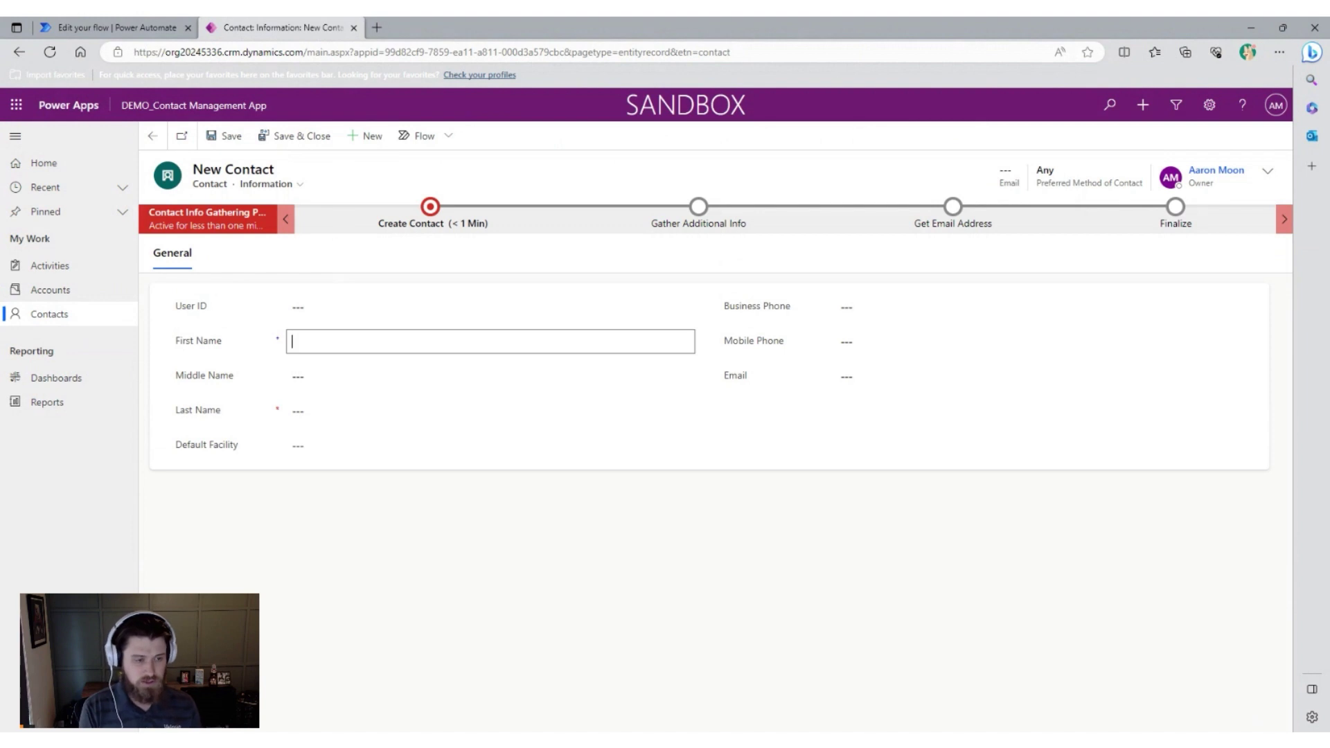
Fill in the contact's first name, last name, mobile phone number and e-mail address.
type("Joe")
key("Tab")
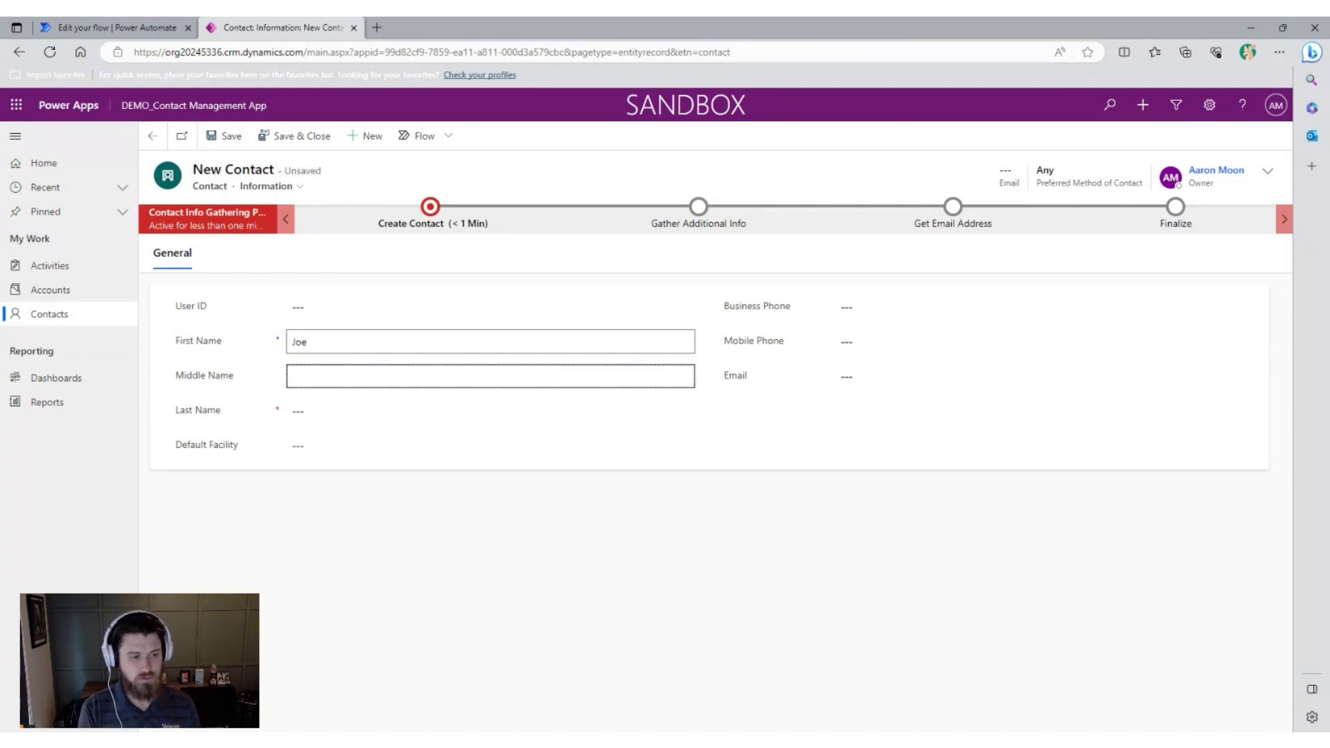
key("Tab")
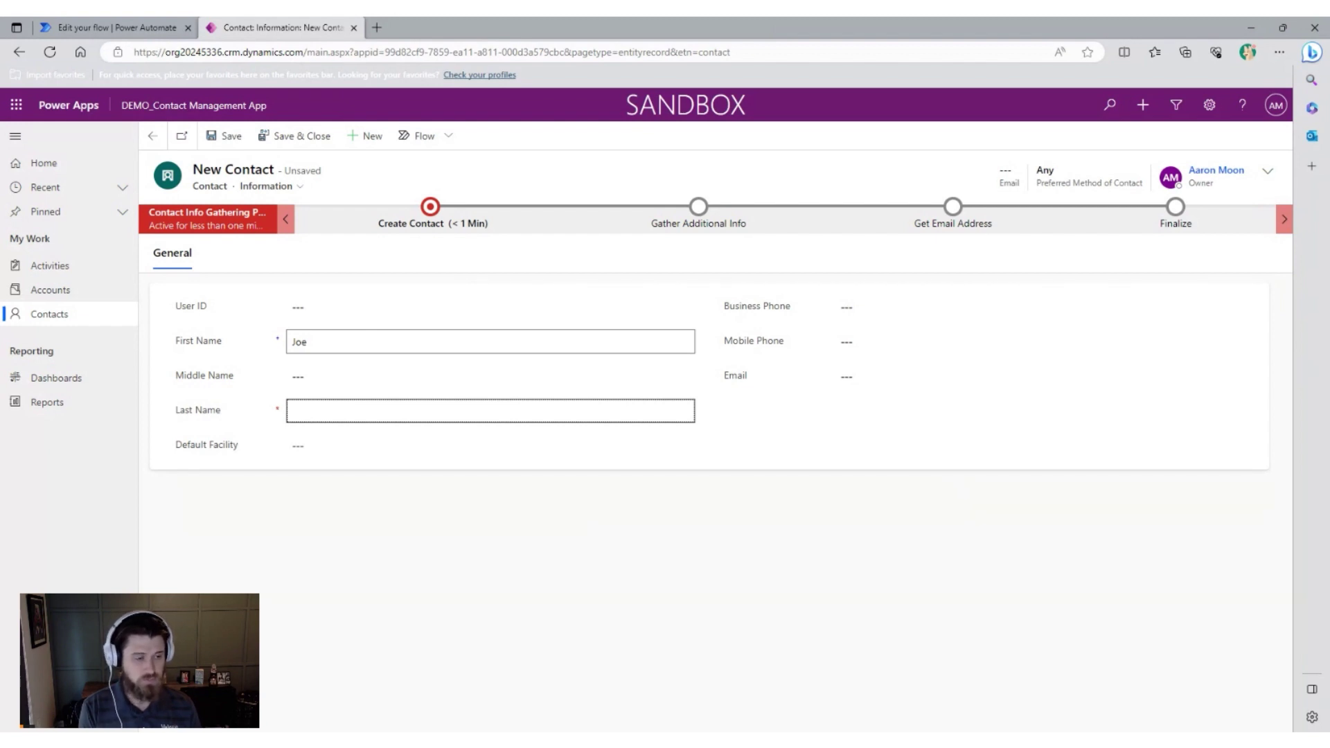
type("Smith")
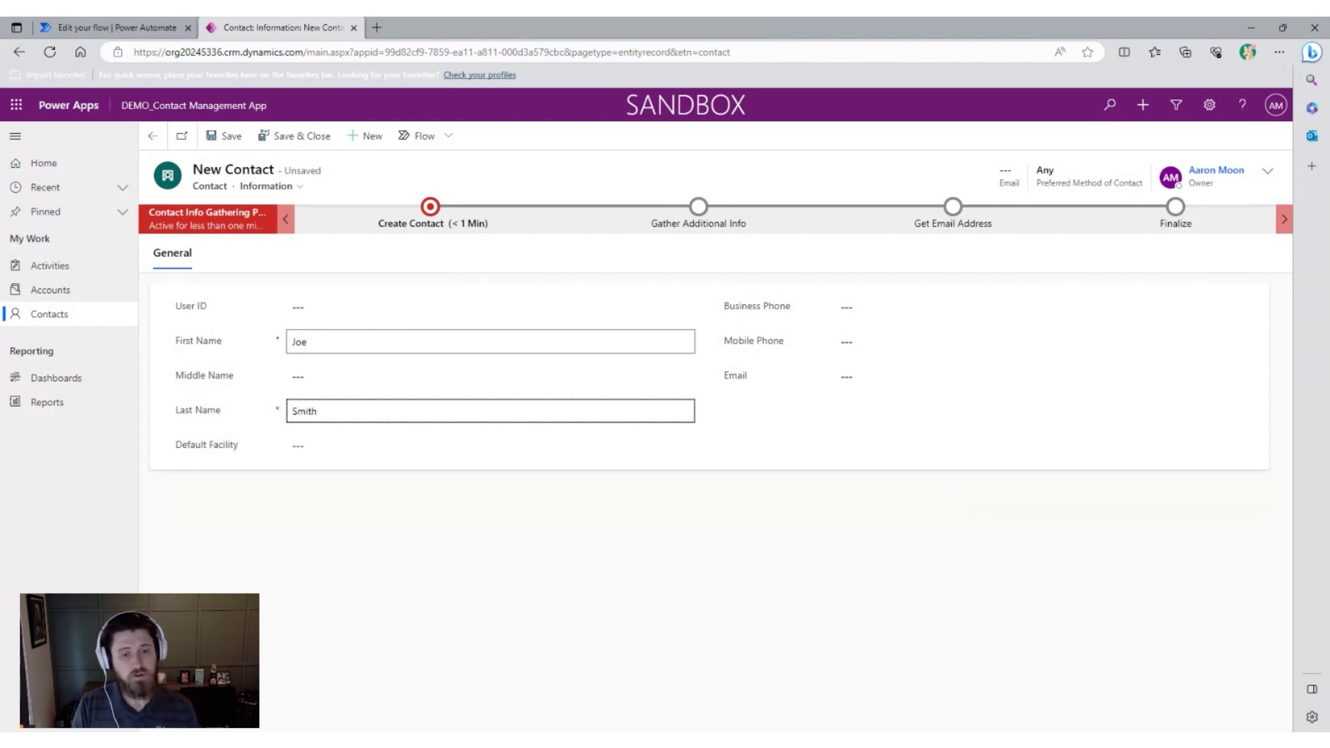
left_click(852, 342)
type("1234567890")
key("Tab")
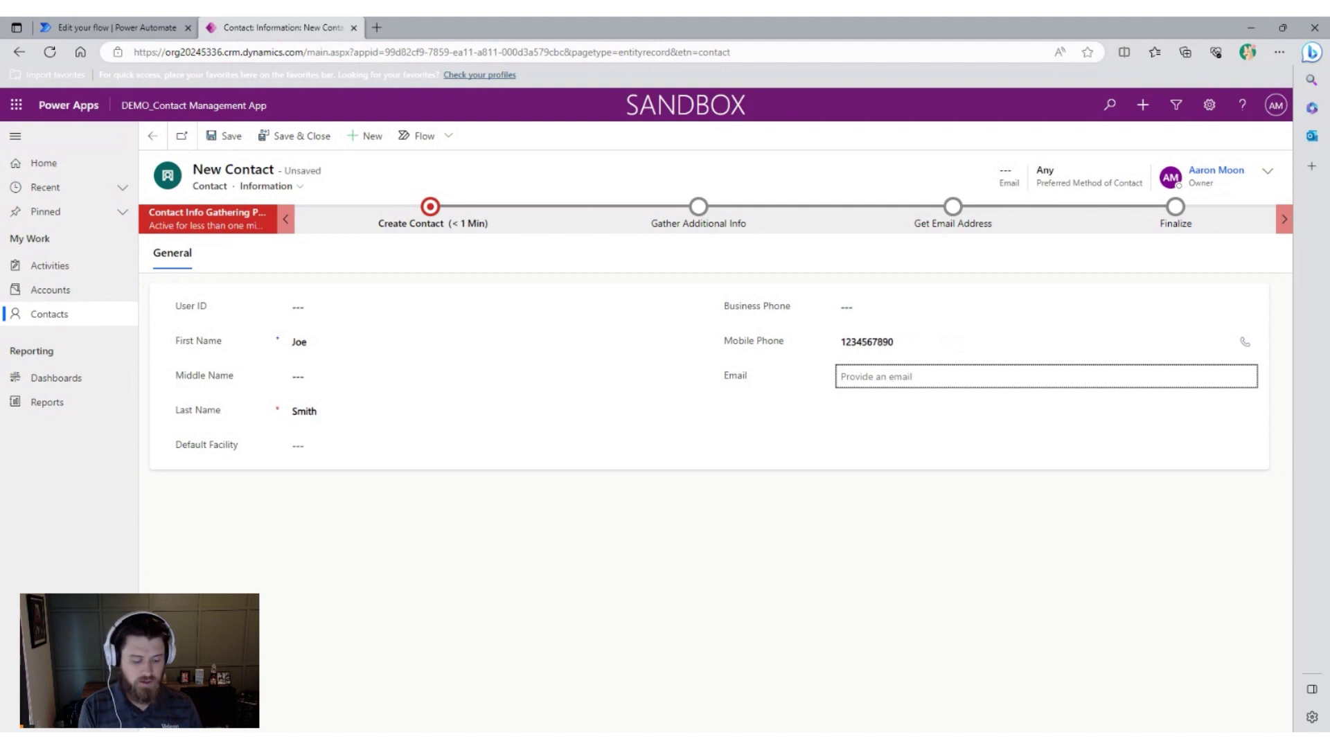
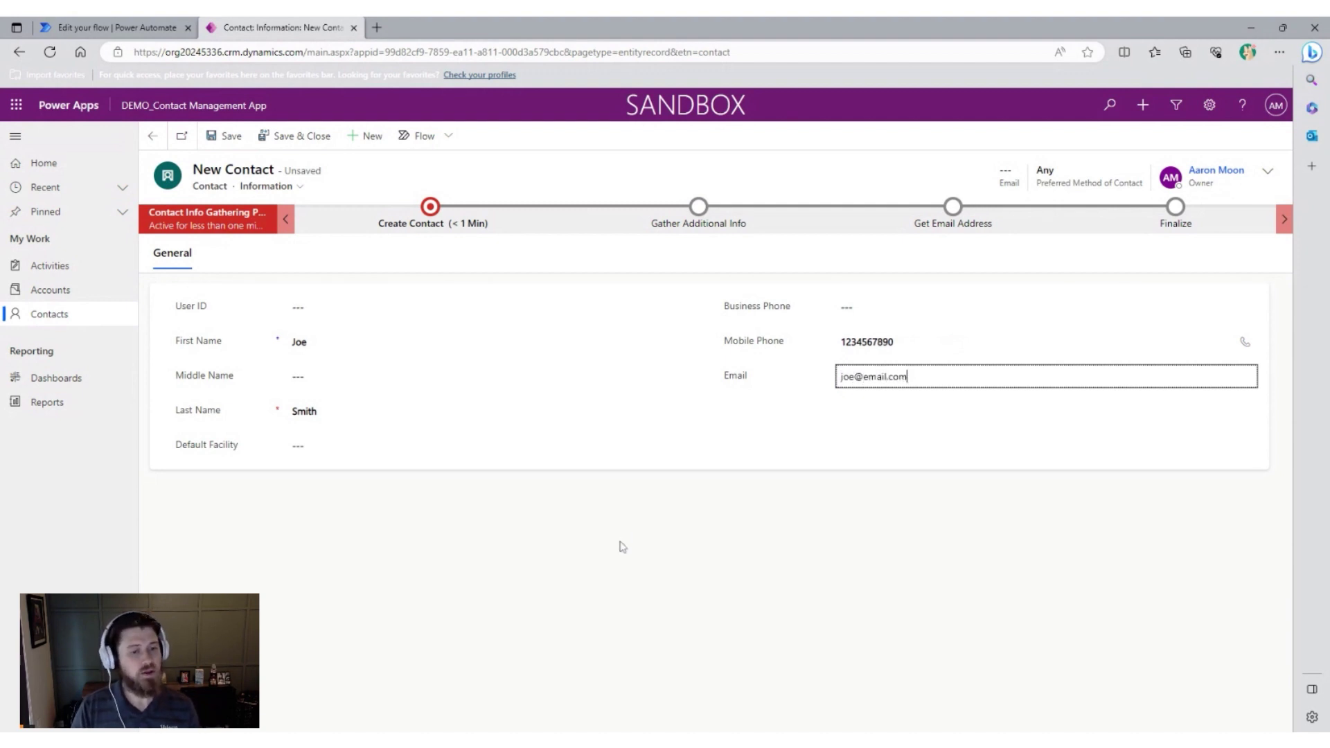
left_click(622, 545)
Start a manual test of the flow from the flow editor.
left_click(139, 27)
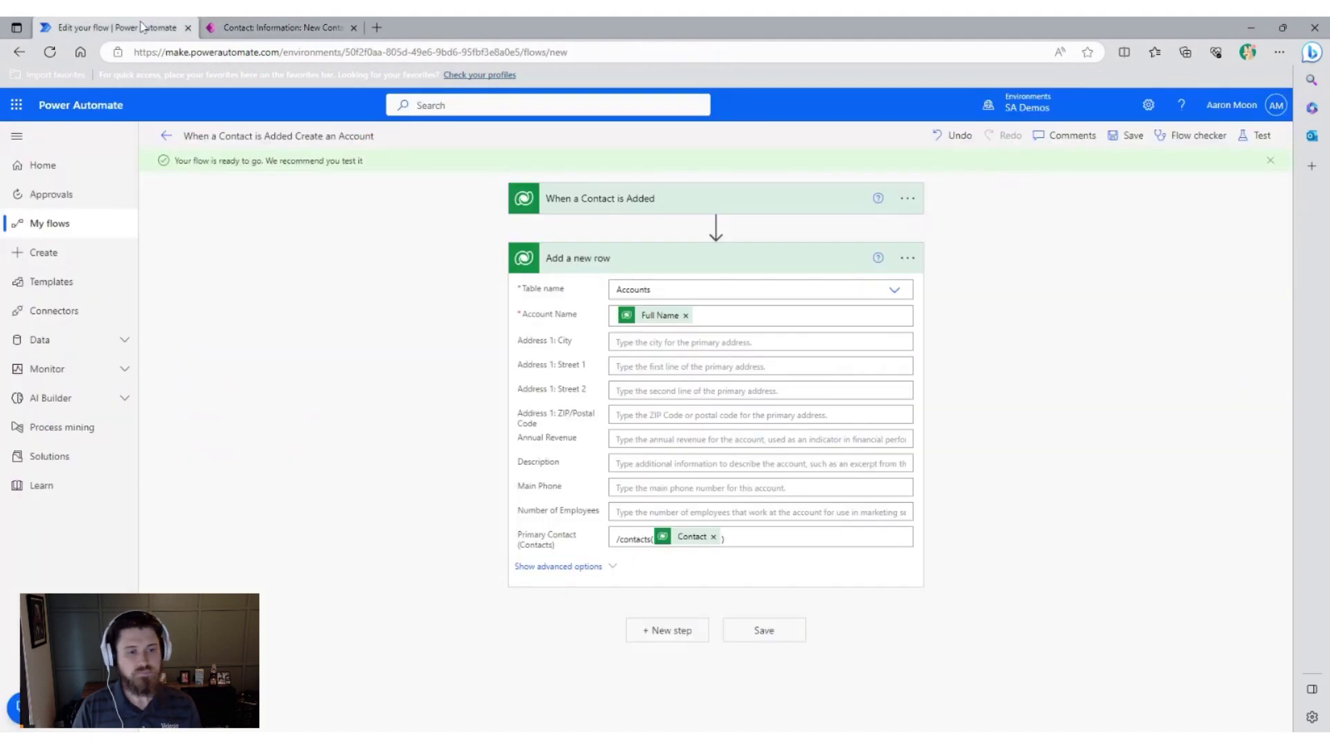
left_click(1257, 135)
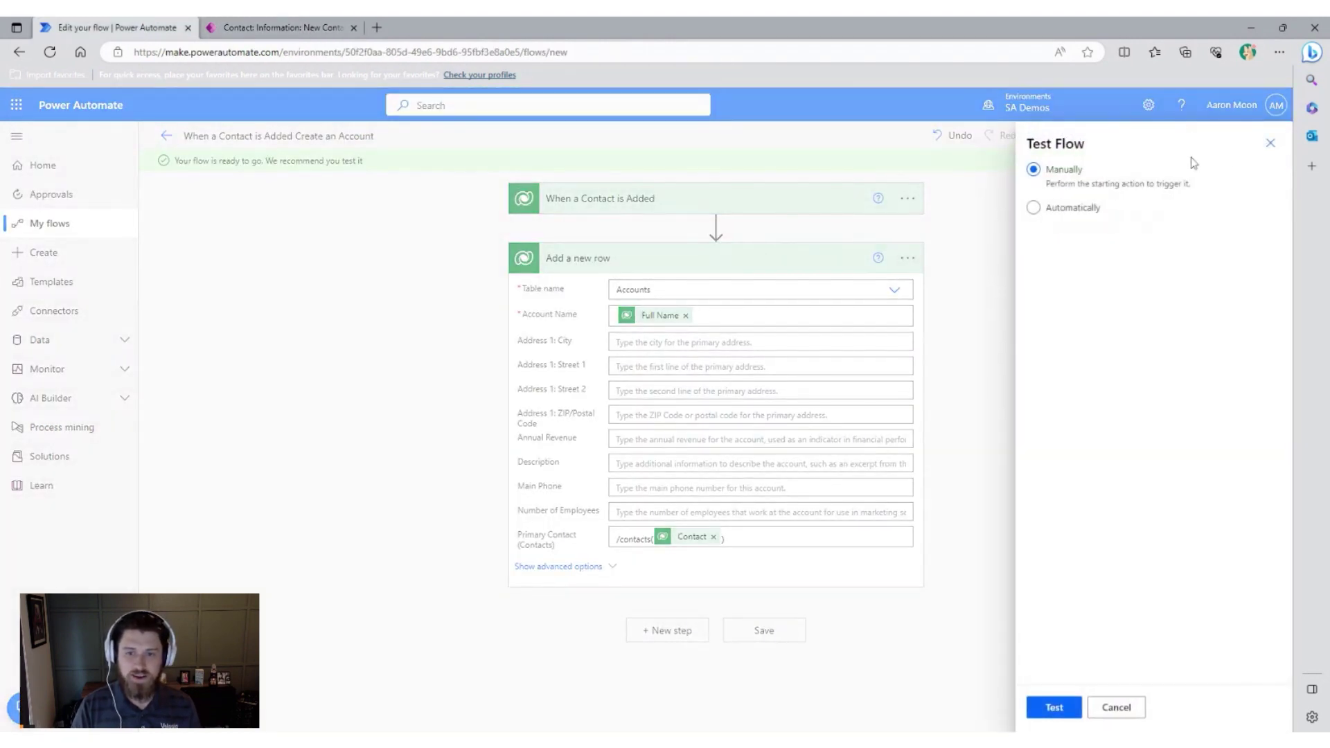
left_click(1060, 707)
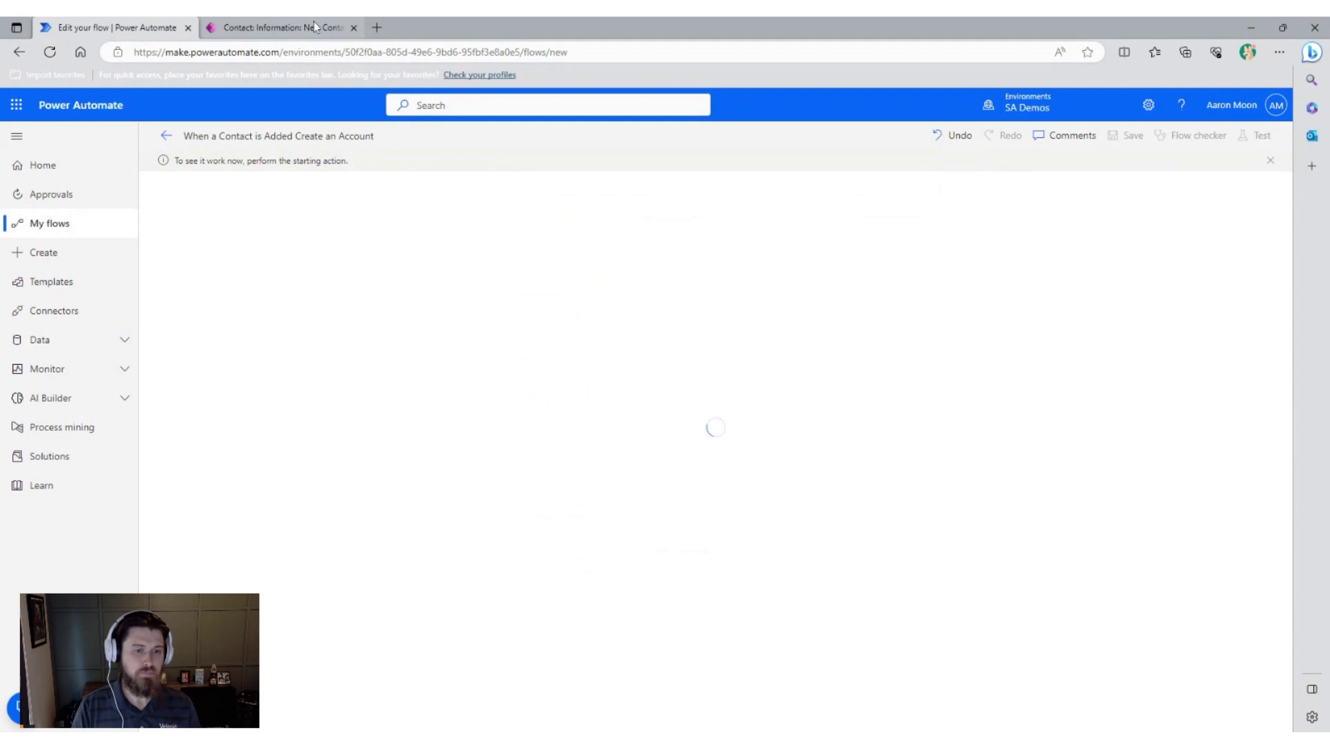
Save the new contact in Power Apps to trigger the flow, then check the run.
left_click(314, 27)
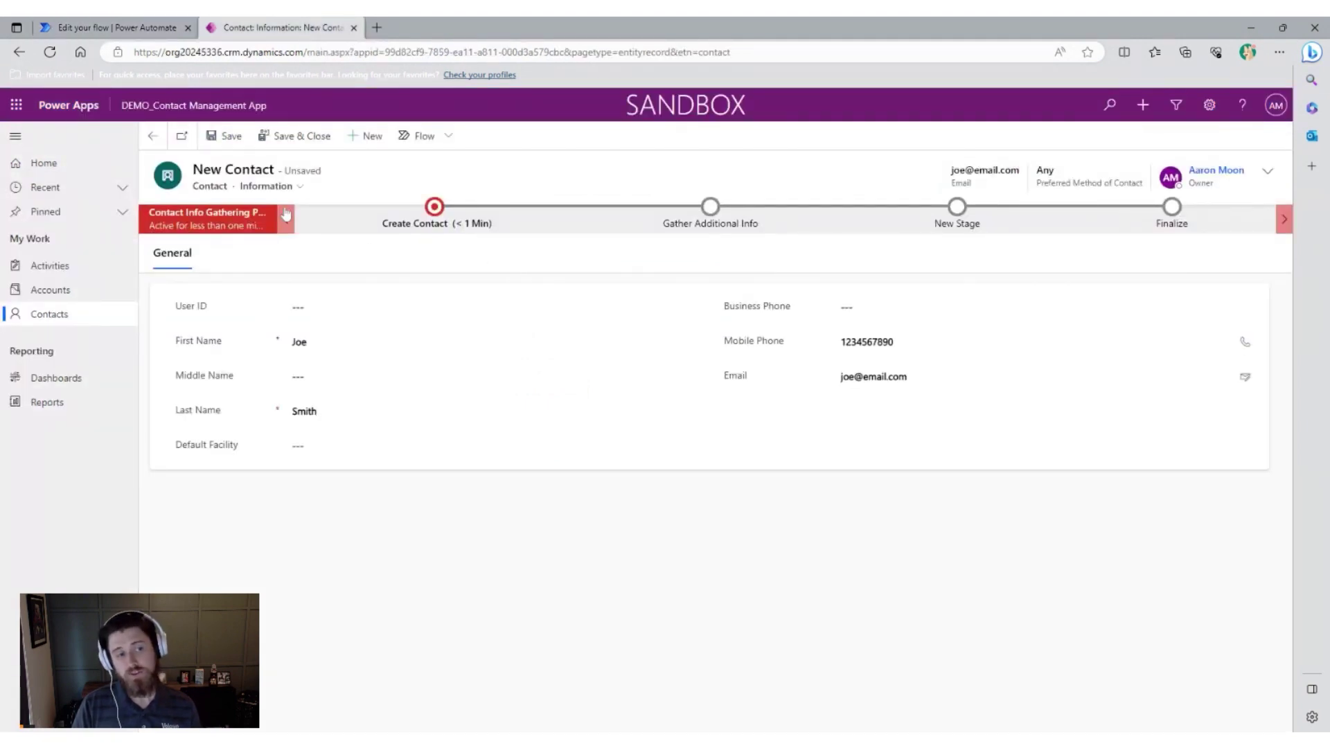
left_click(226, 137)
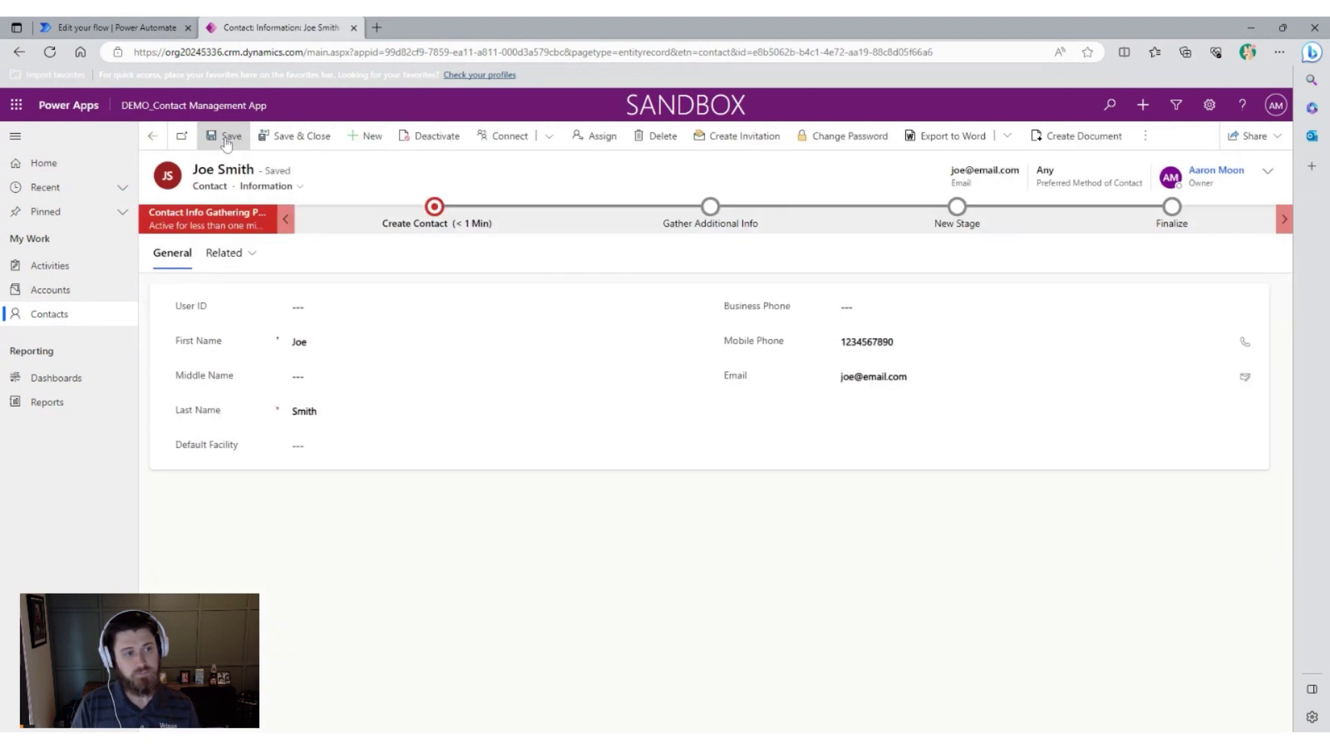
left_click(134, 33)
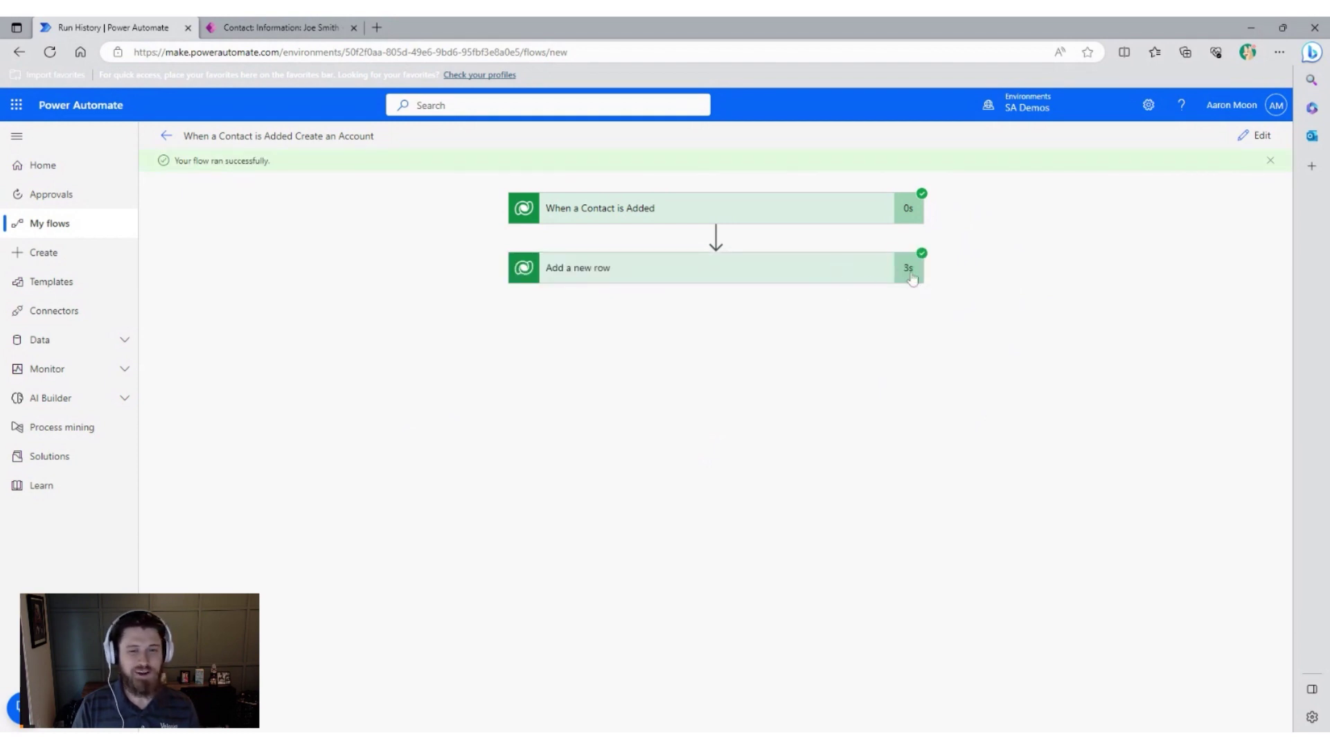
Inspect the Add a new row run output, highlighting the contact id inside Primary Contact's /contacts(...).
left_click(870, 274)
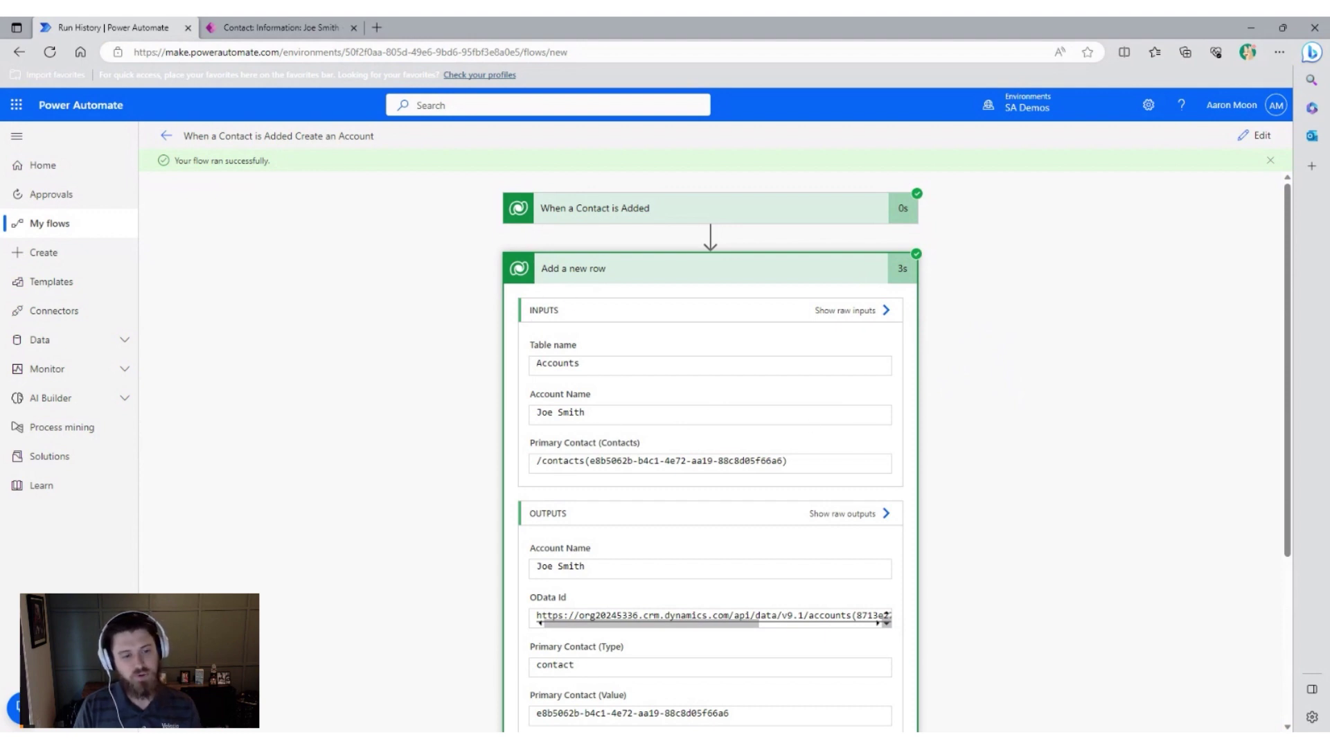
left_click(797, 462)
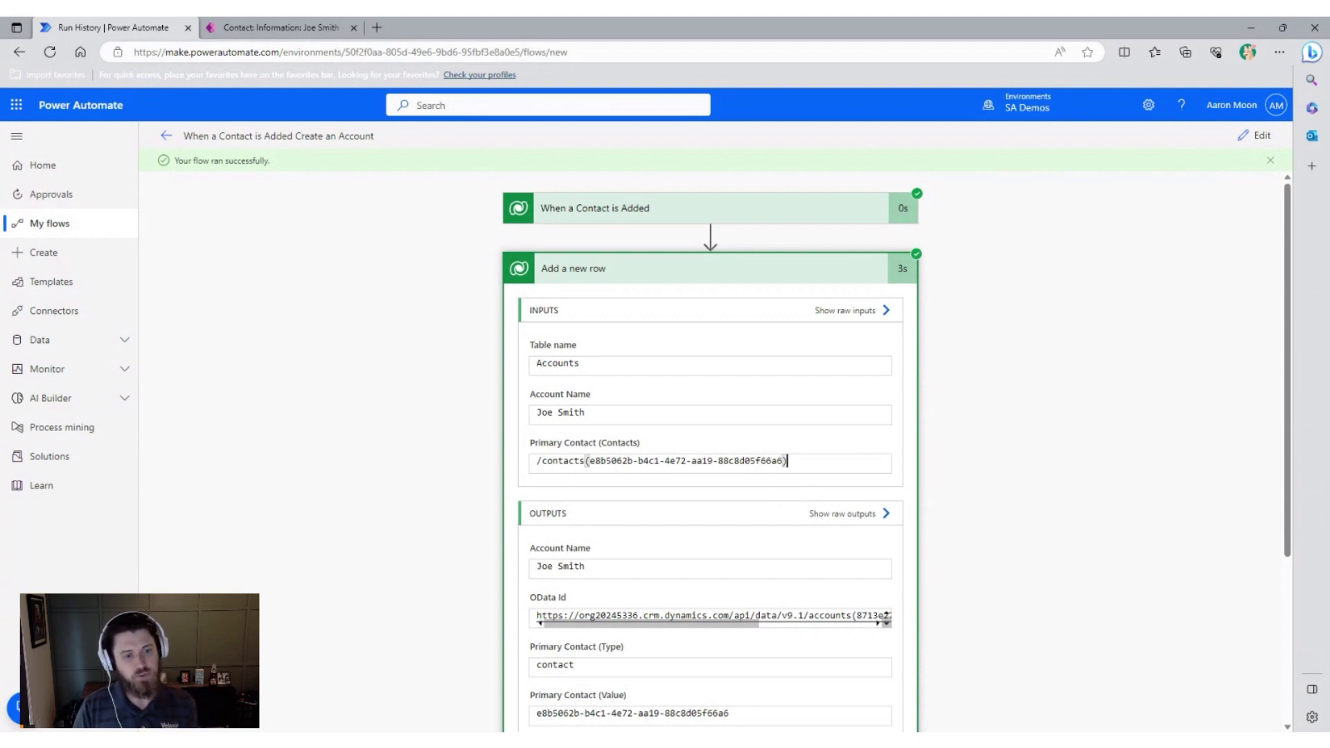
left_click(537, 461)
double_click(558, 461)
left_click(590, 462)
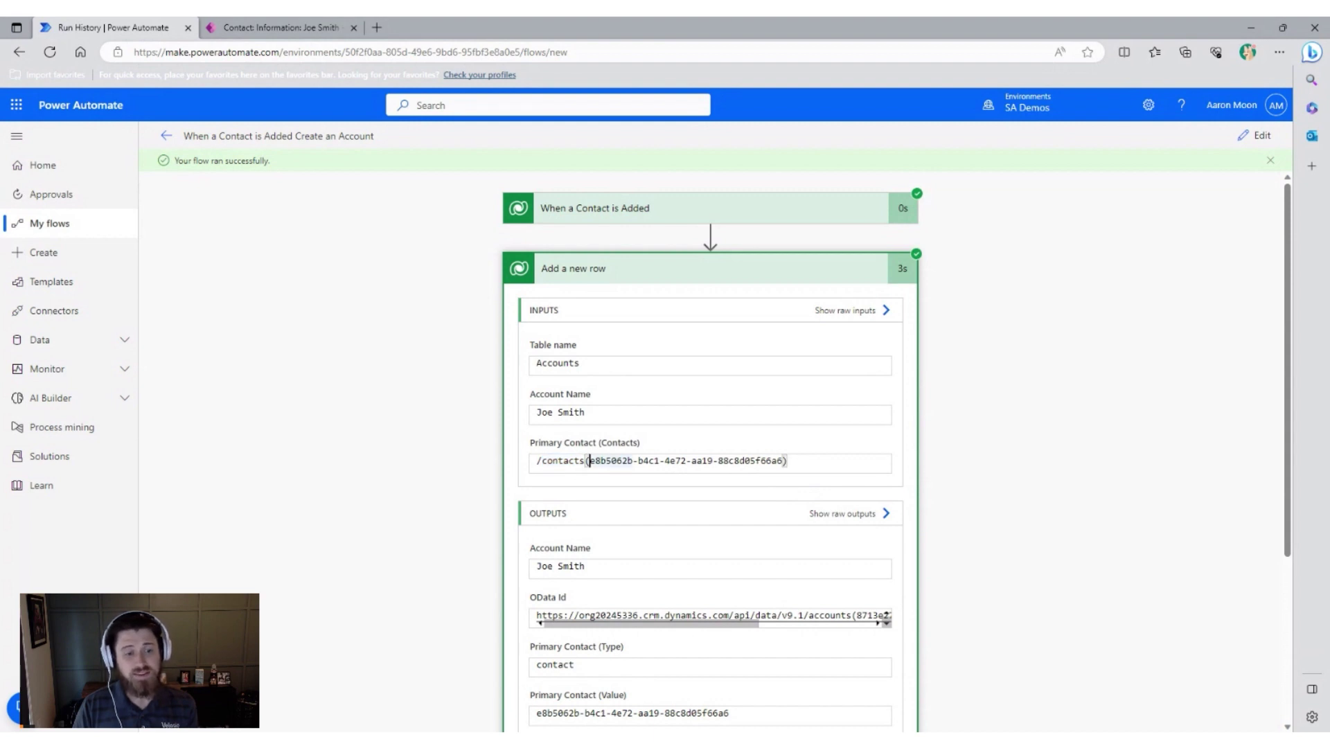
left_click_drag(589, 461, 783, 461)
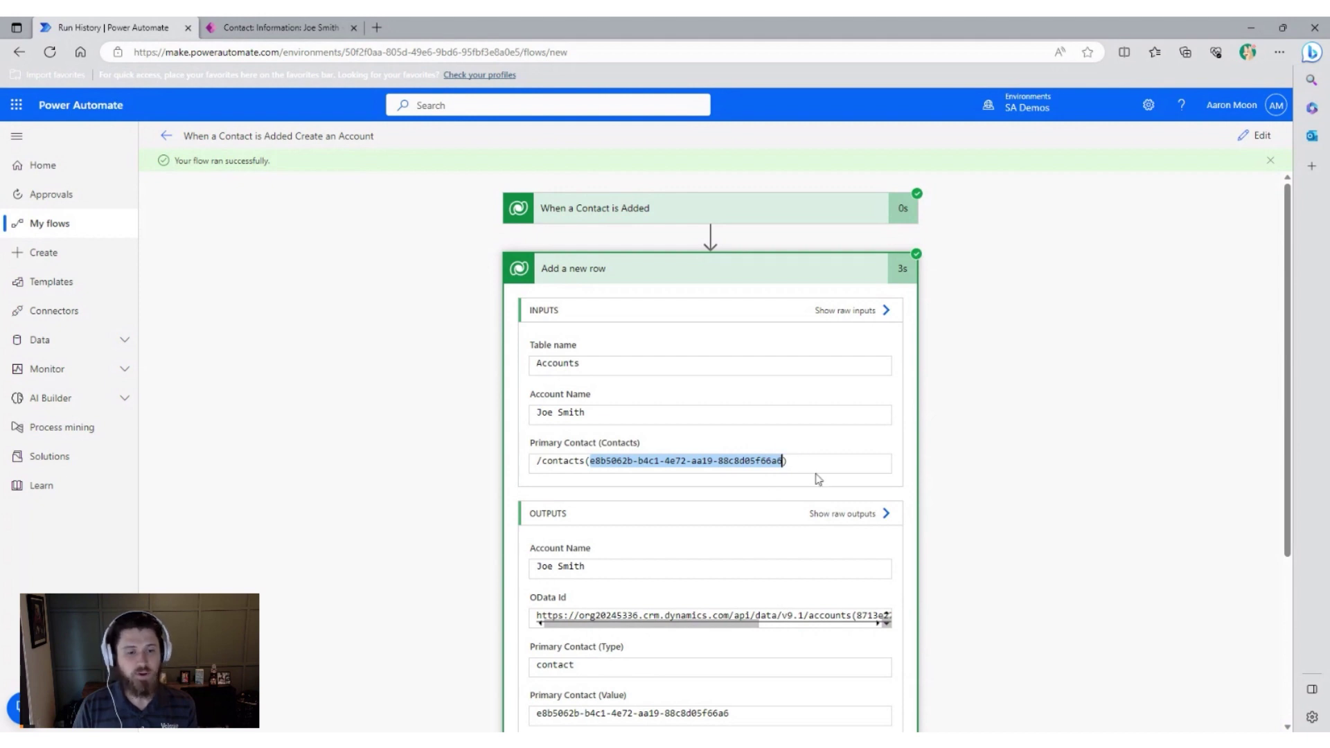
left_click(787, 461)
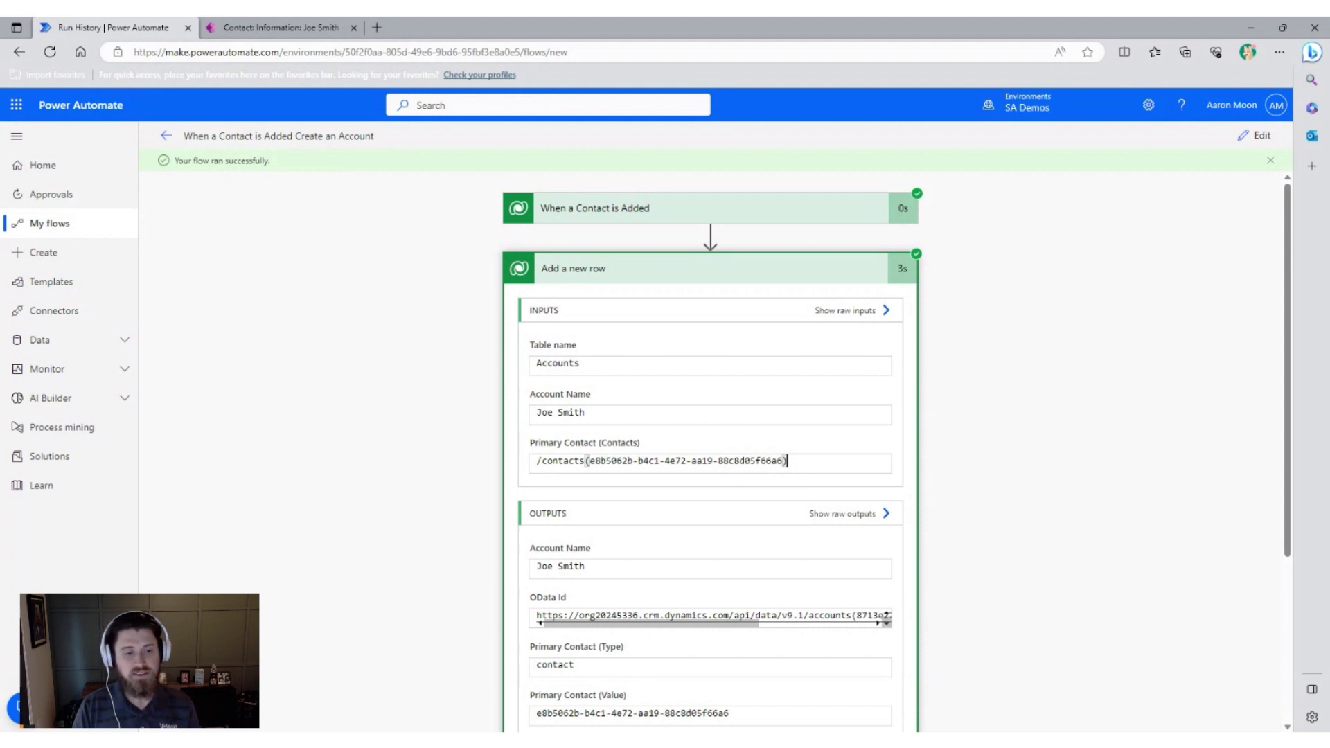
left_click(301, 29)
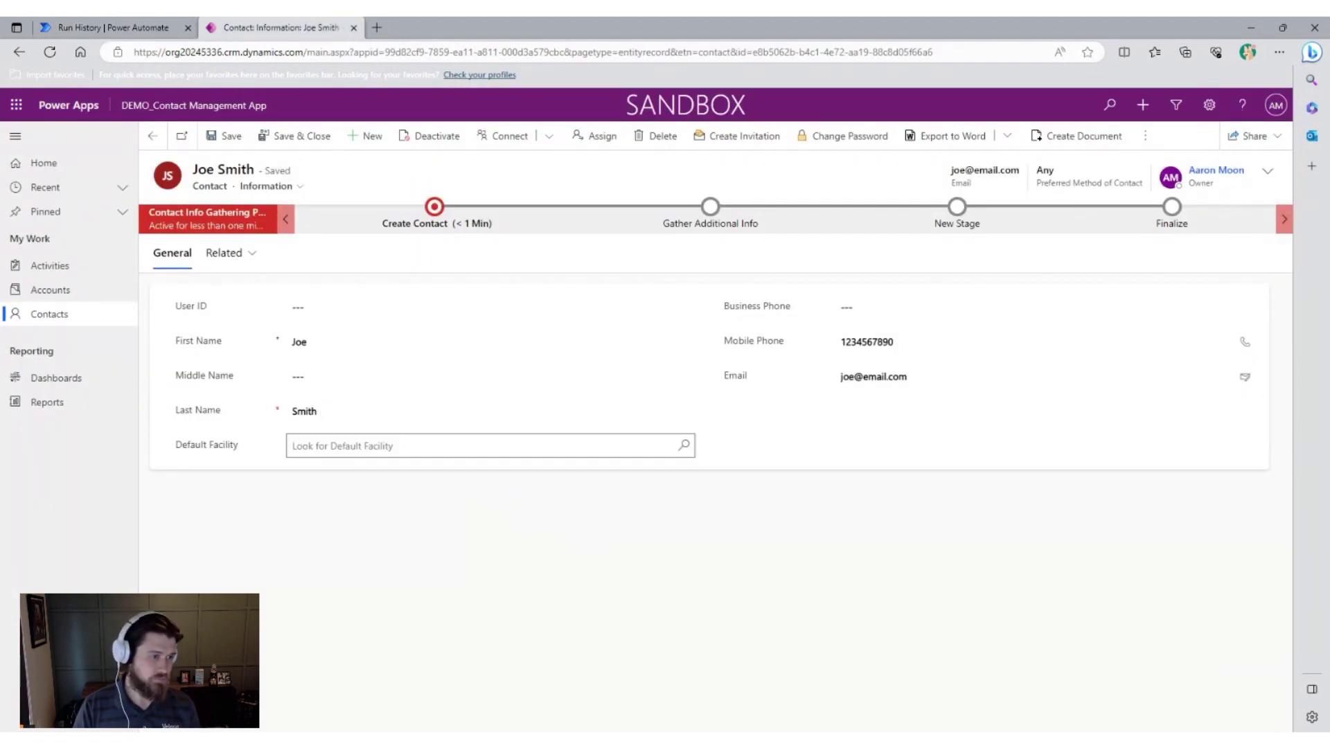
Check the Active Accounts list for the new account and the one without a primary contact.
left_click(74, 291)
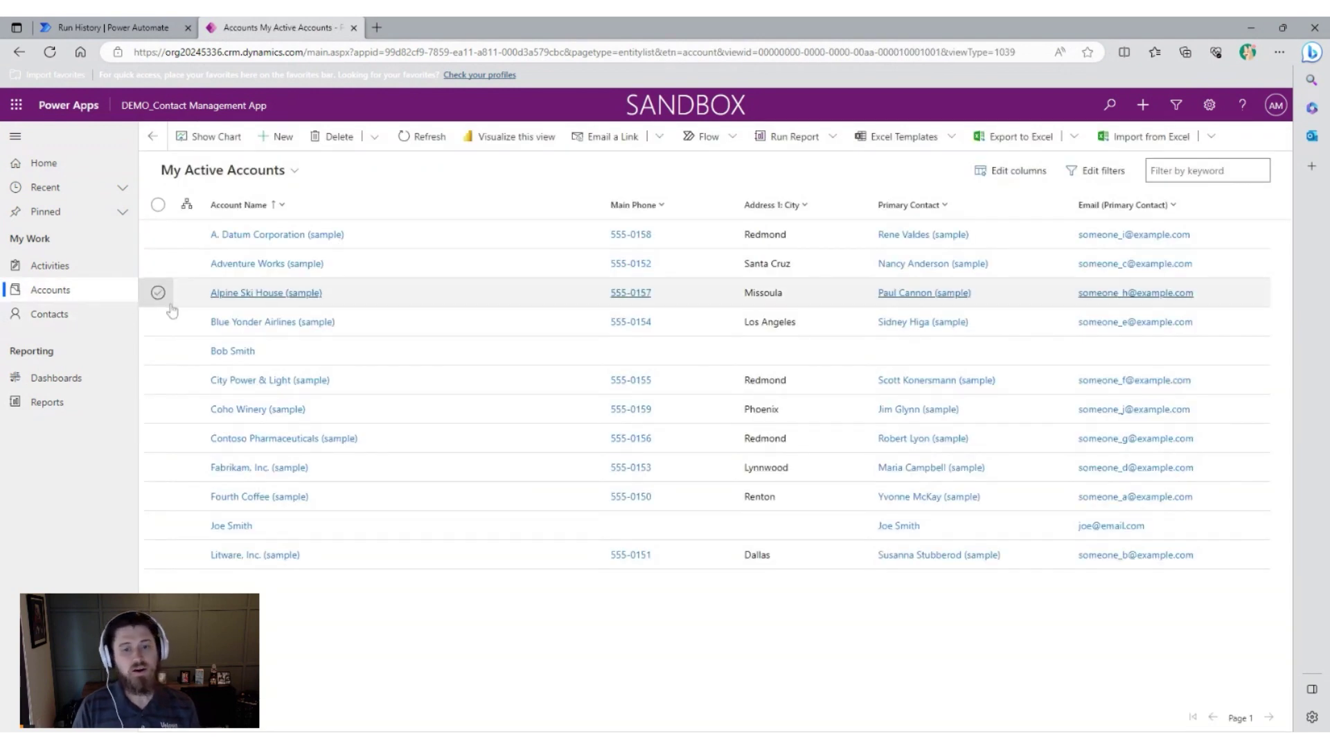
left_click(158, 526)
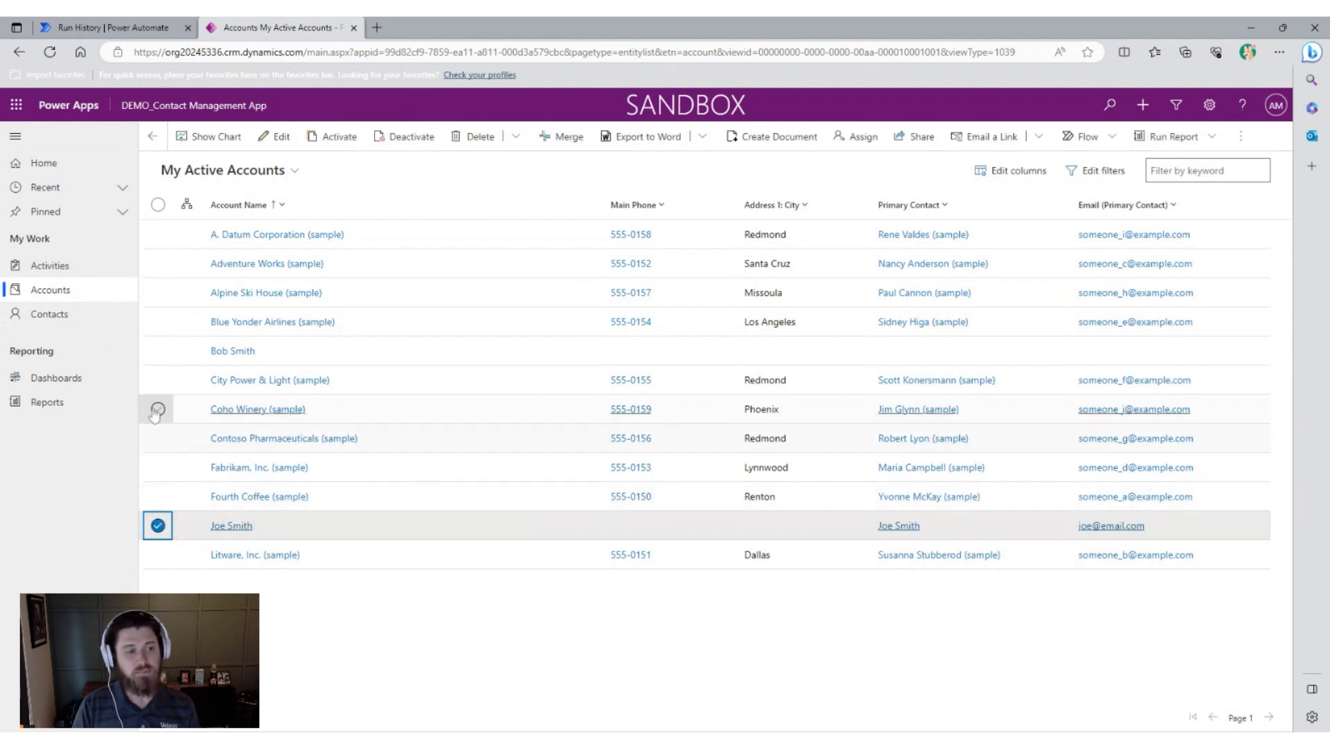
left_click(158, 351)
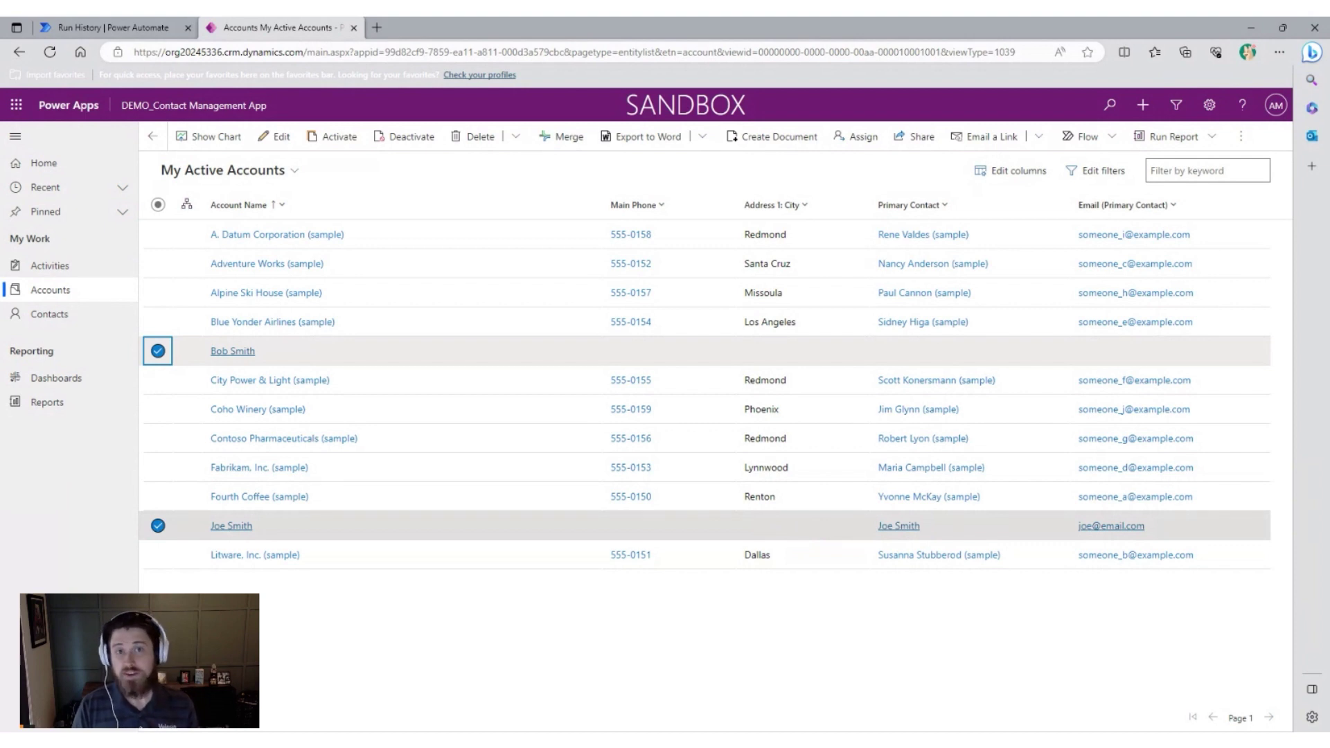
left_click(113, 27)
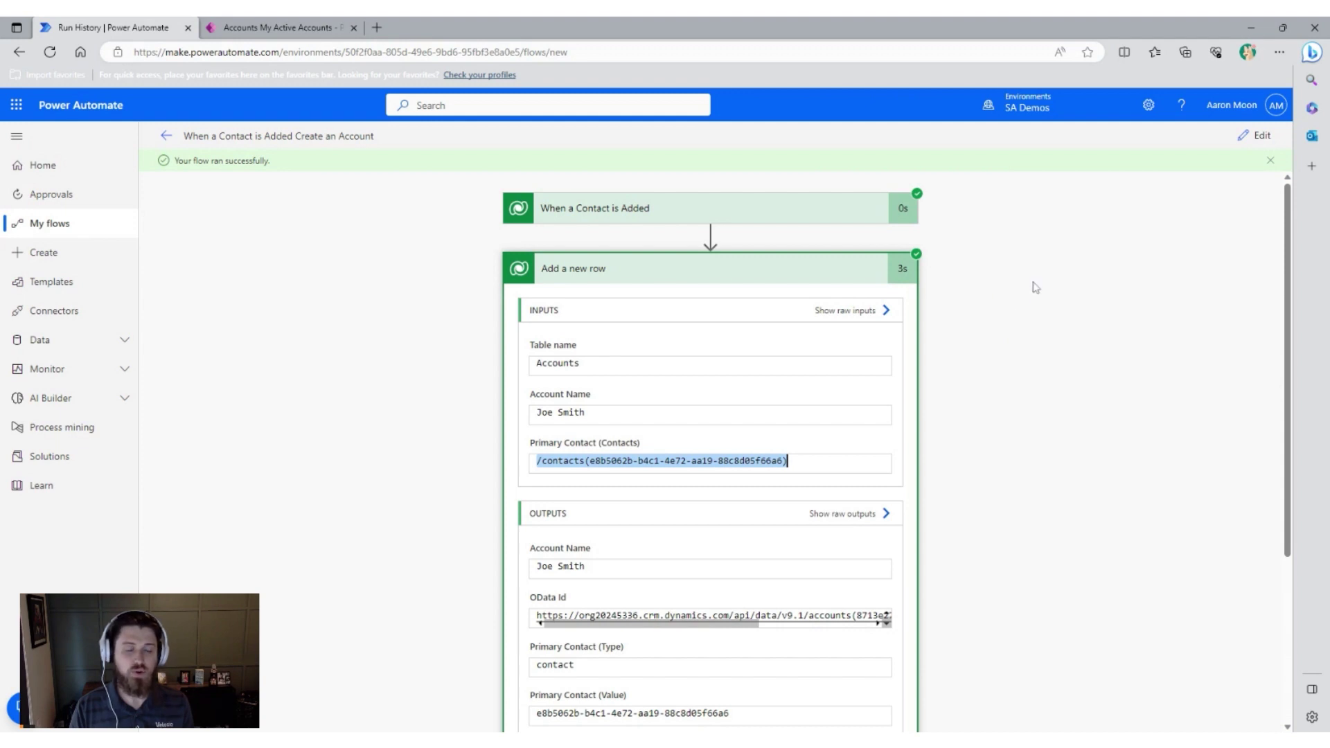
Reopen the flow in edit mode and add a new step below Add a new row.
left_click(676, 272)
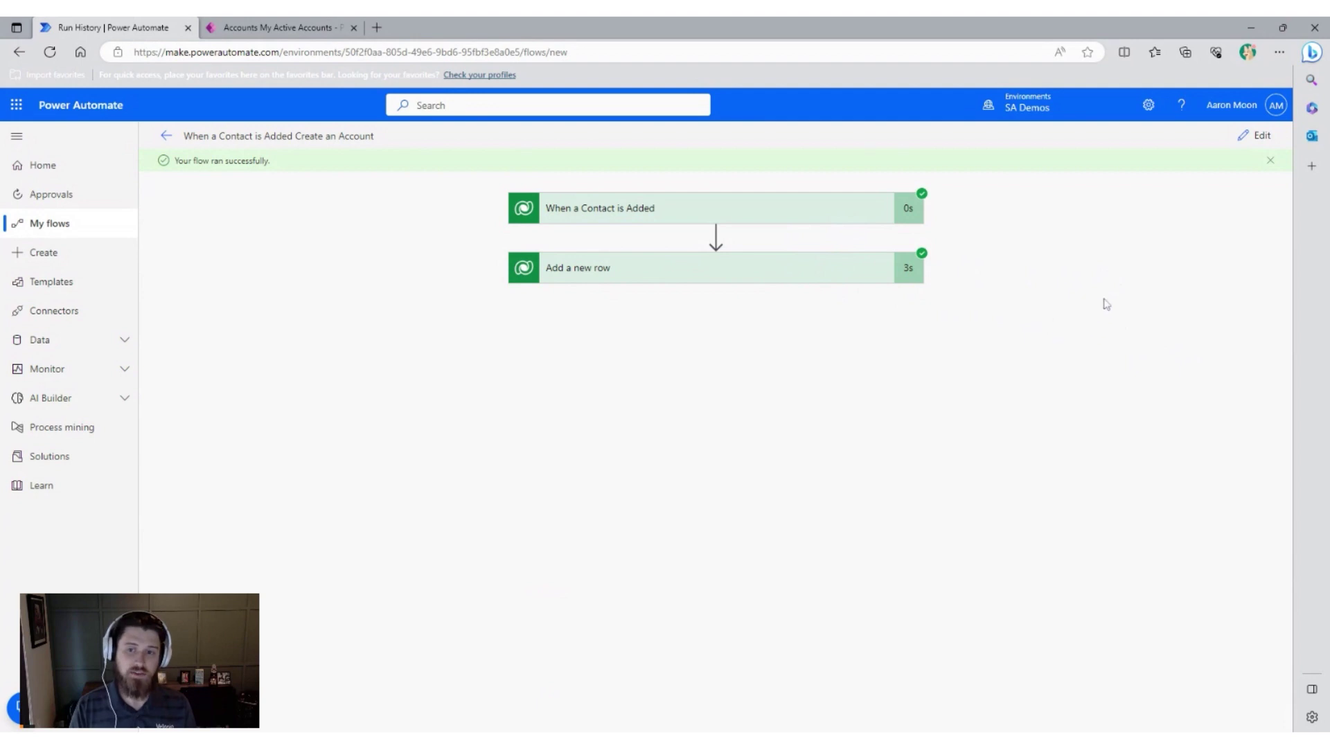
left_click(1256, 137)
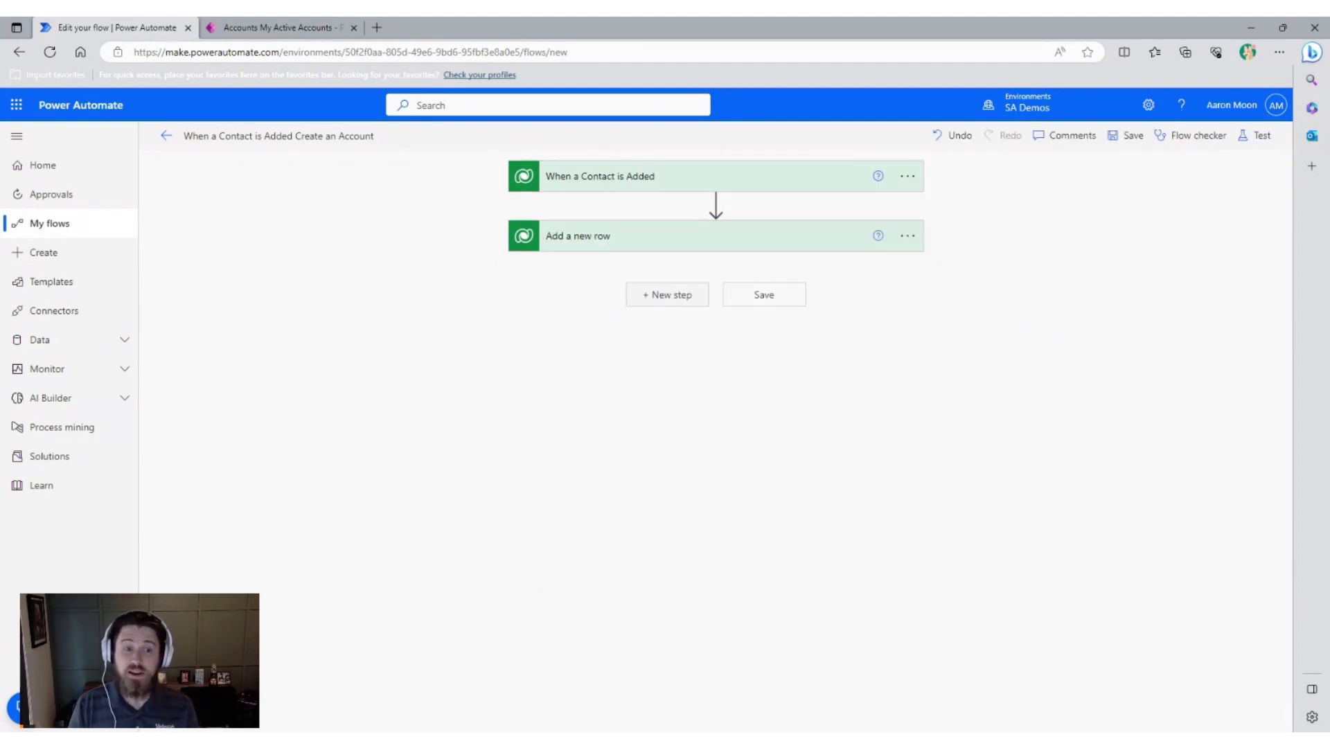
left_click(660, 296)
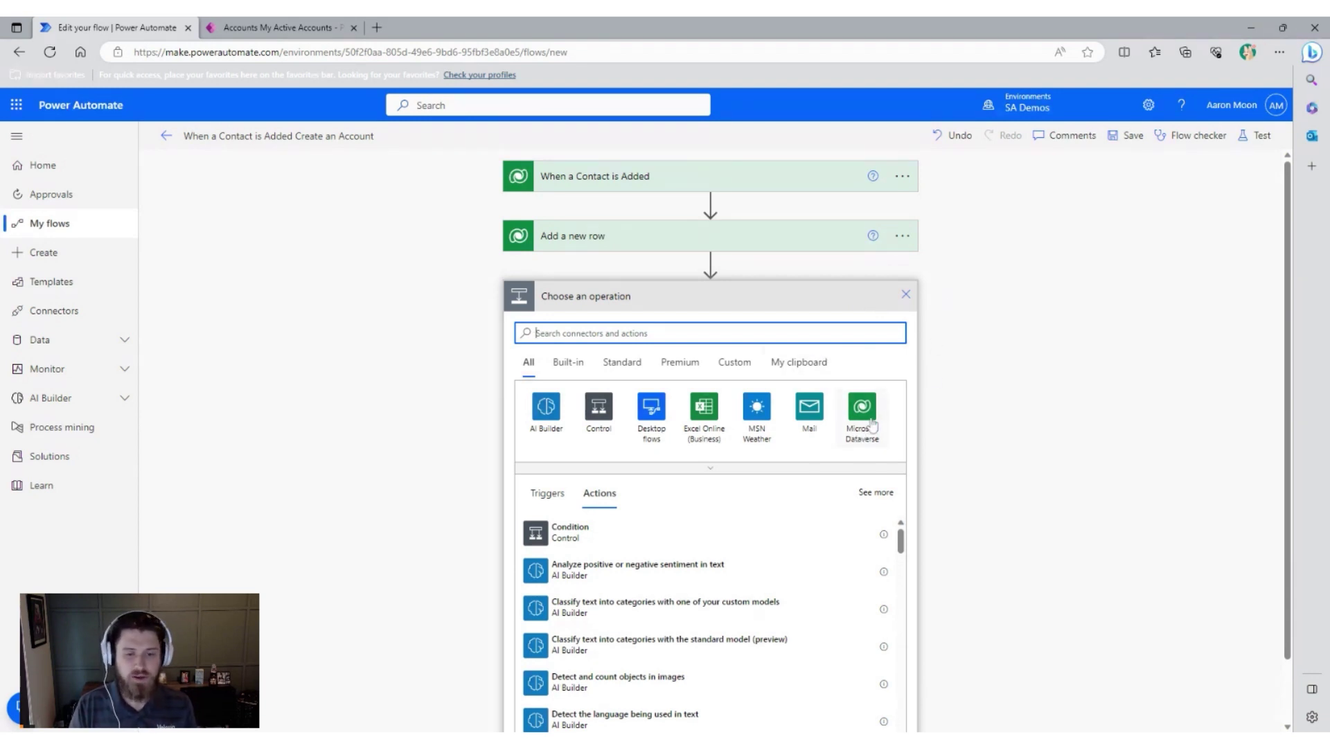
Choose the Microsoft Dataverse Unrelate rows action for the new step.
left_click(869, 433)
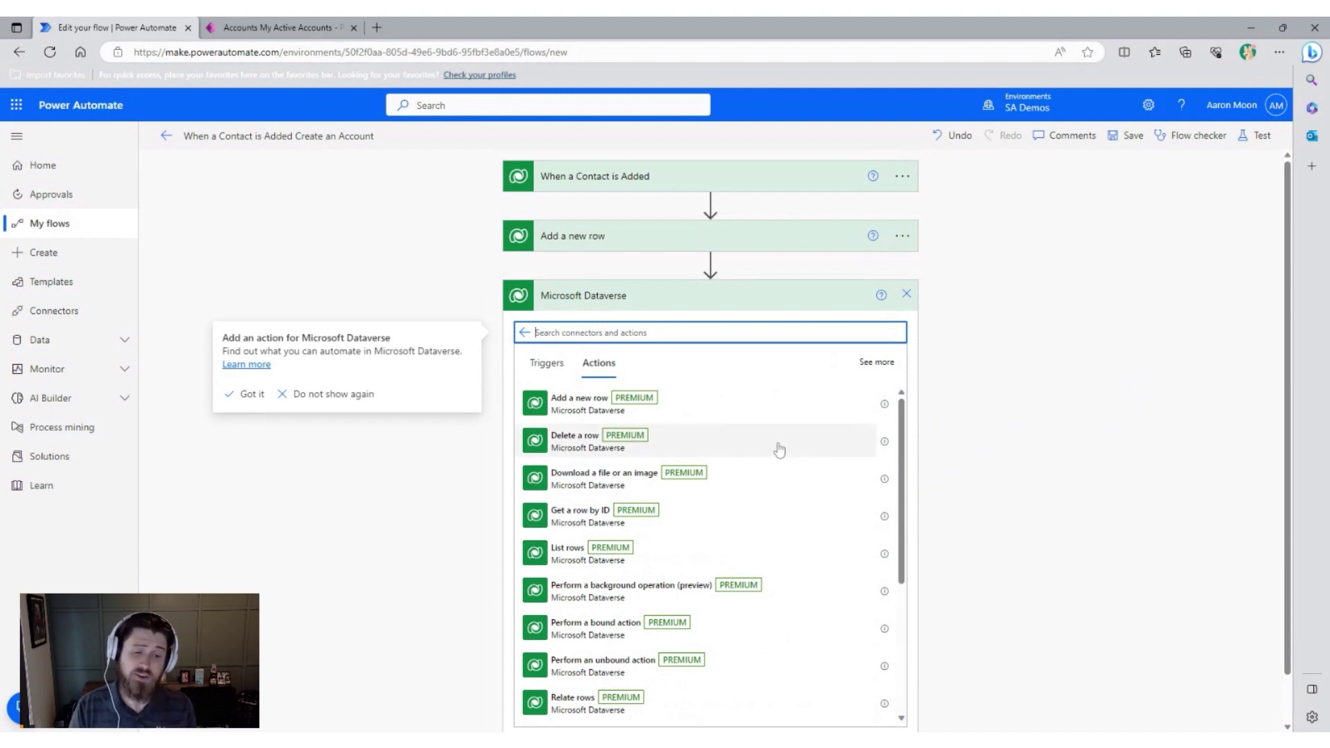
scroll(779, 450, "down", 1)
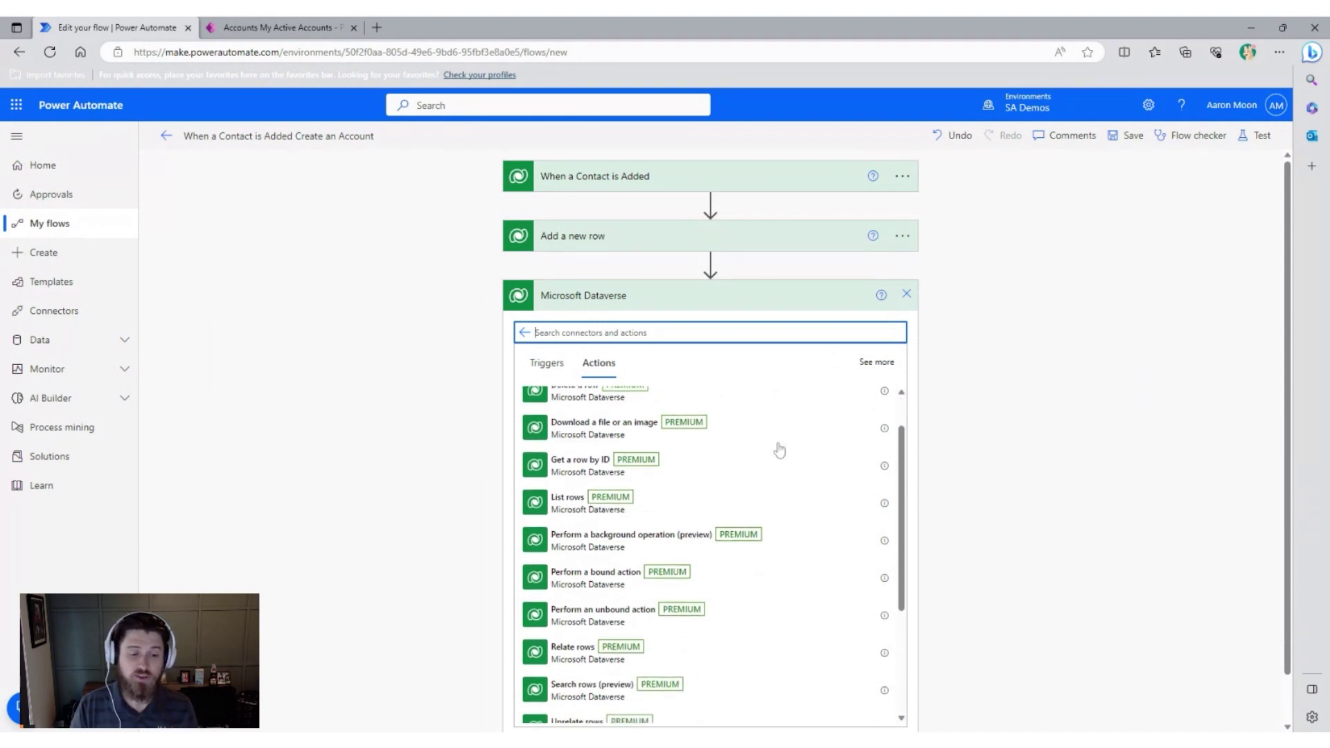
scroll(792, 531, "down", 2)
scroll(794, 525, "down", 1)
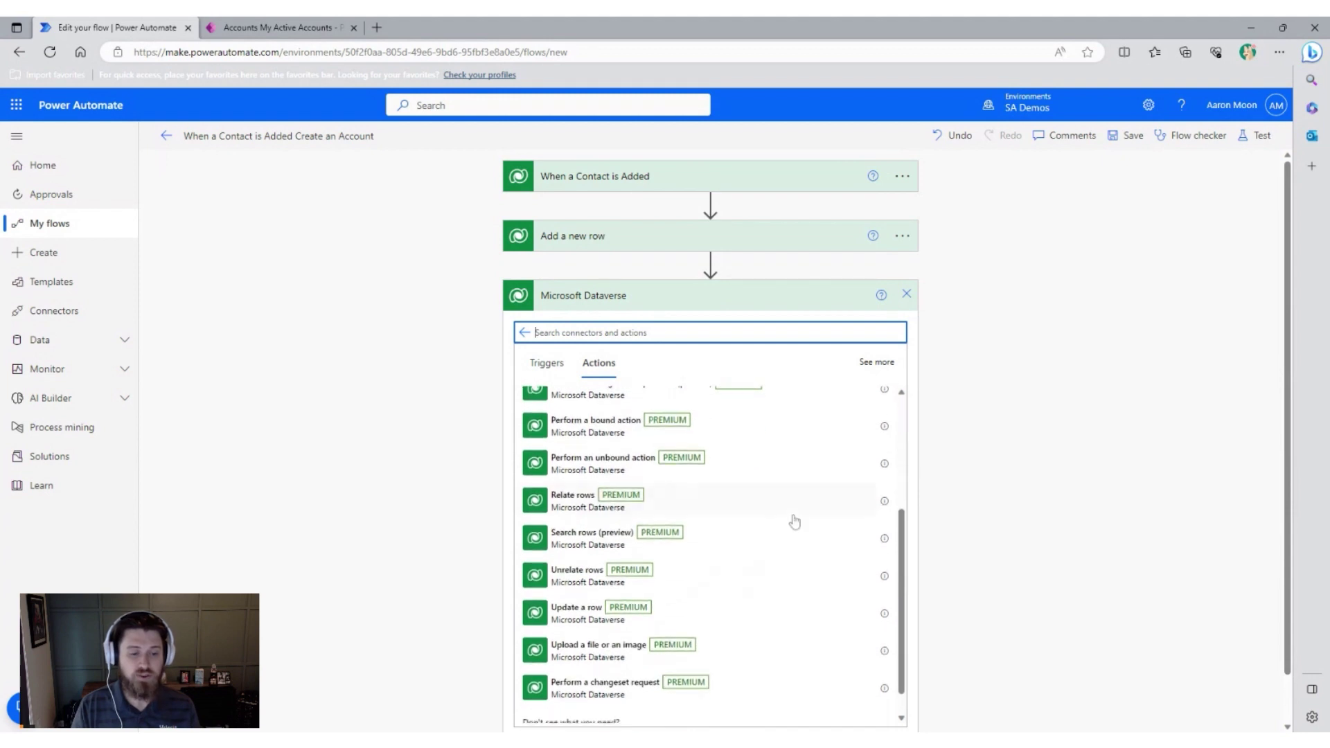
left_click(594, 585)
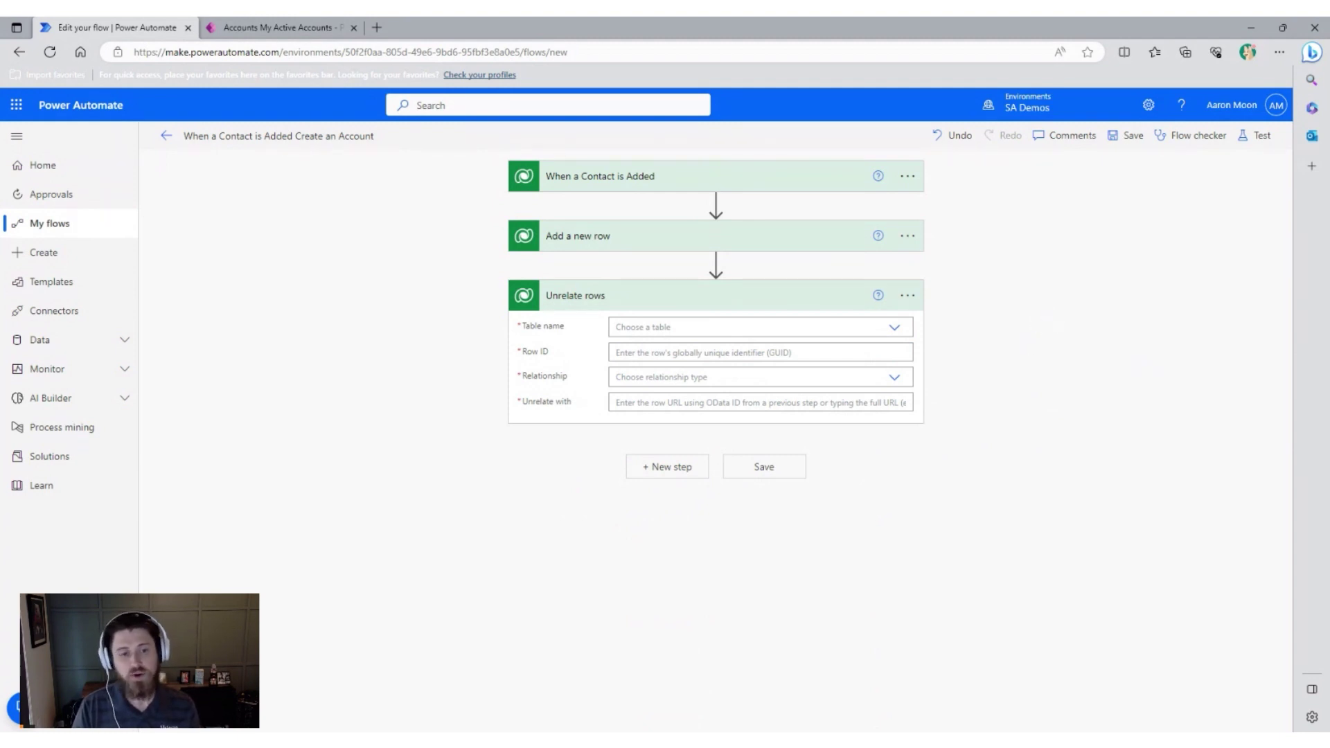
Set the Unrelate rows table name to Contacts.
left_click(658, 327)
type("Contact")
left_click(713, 404)
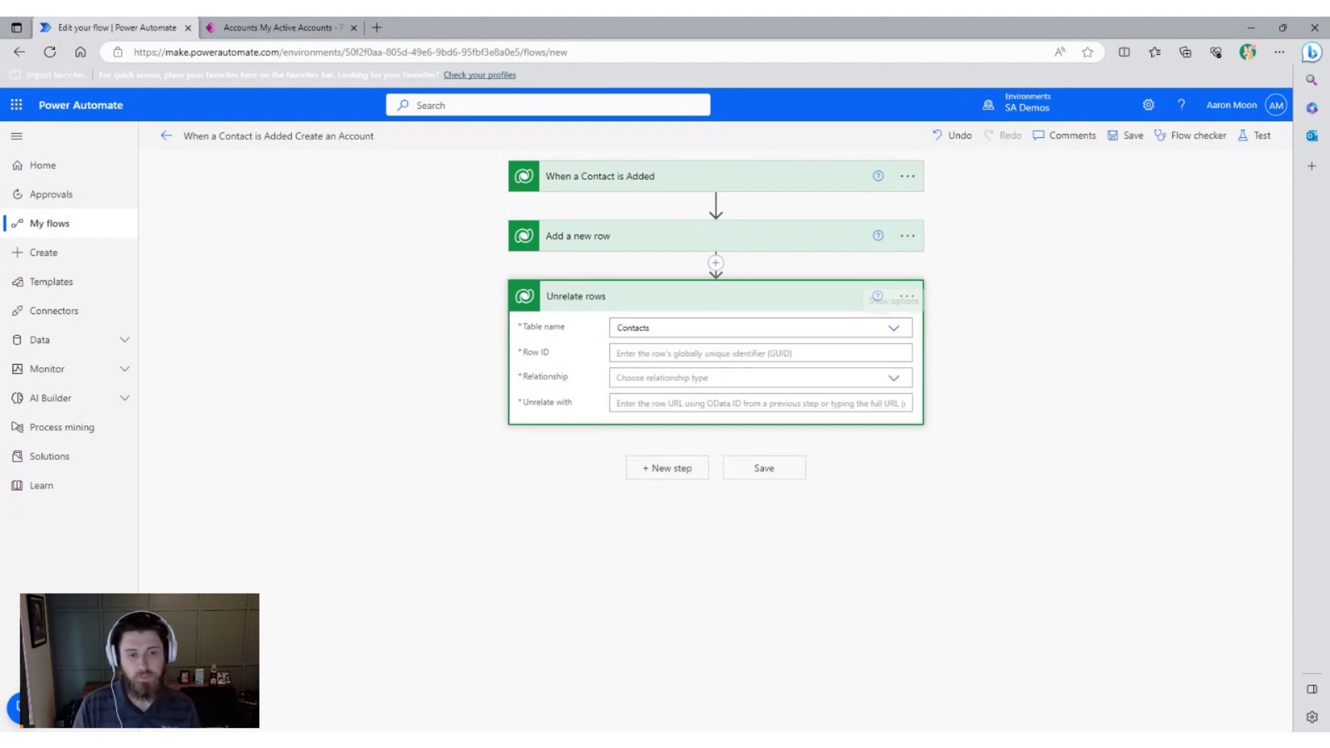
Fill Row ID with the trigger's dynamic Contact identifier.
left_click(693, 353)
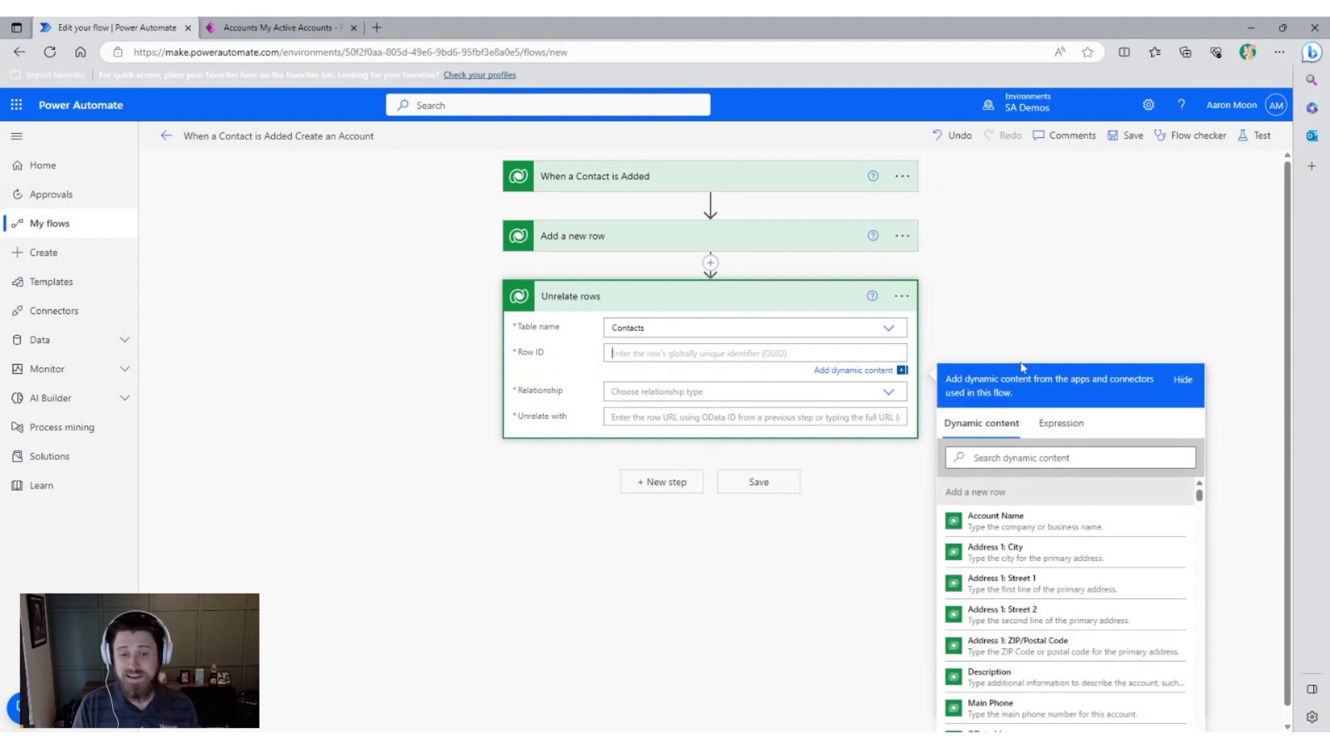
scroll(1037, 606, "down", 1)
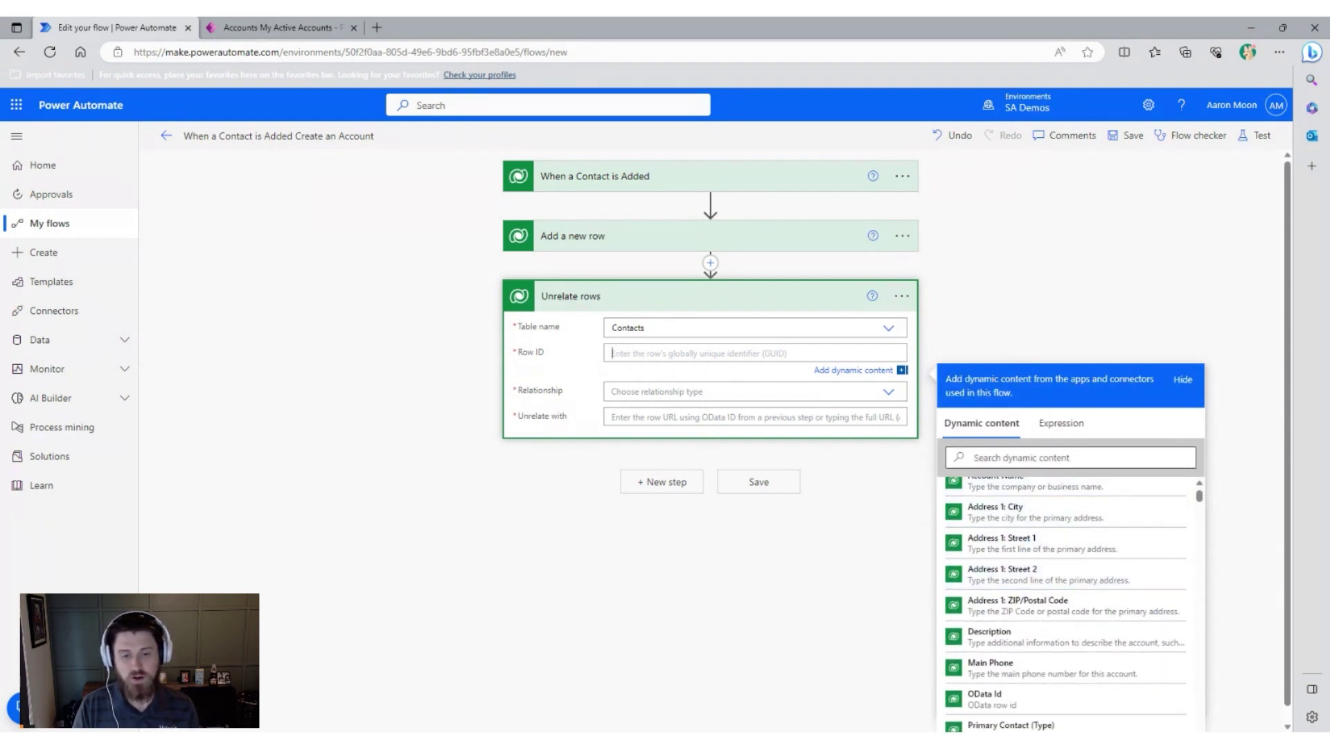
left_click(1071, 457)
type("Contact")
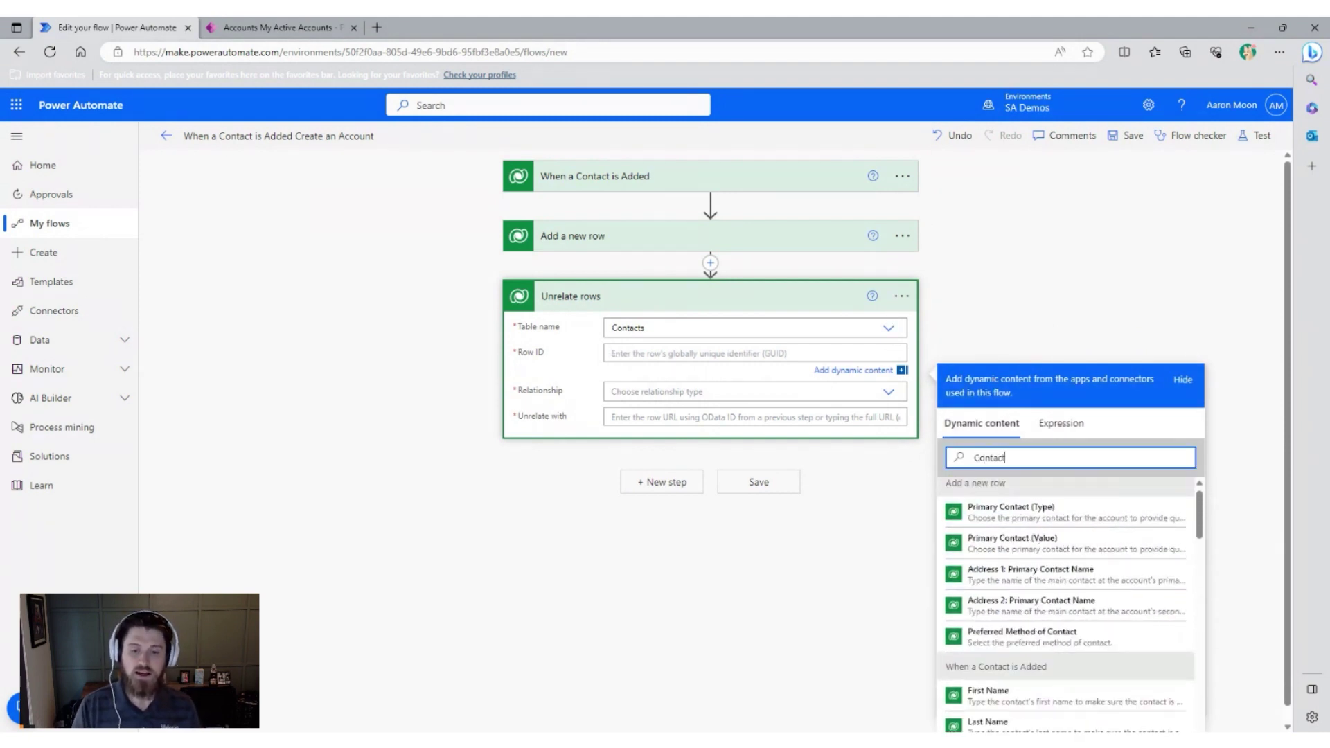
scroll(1102, 594, "down", 3)
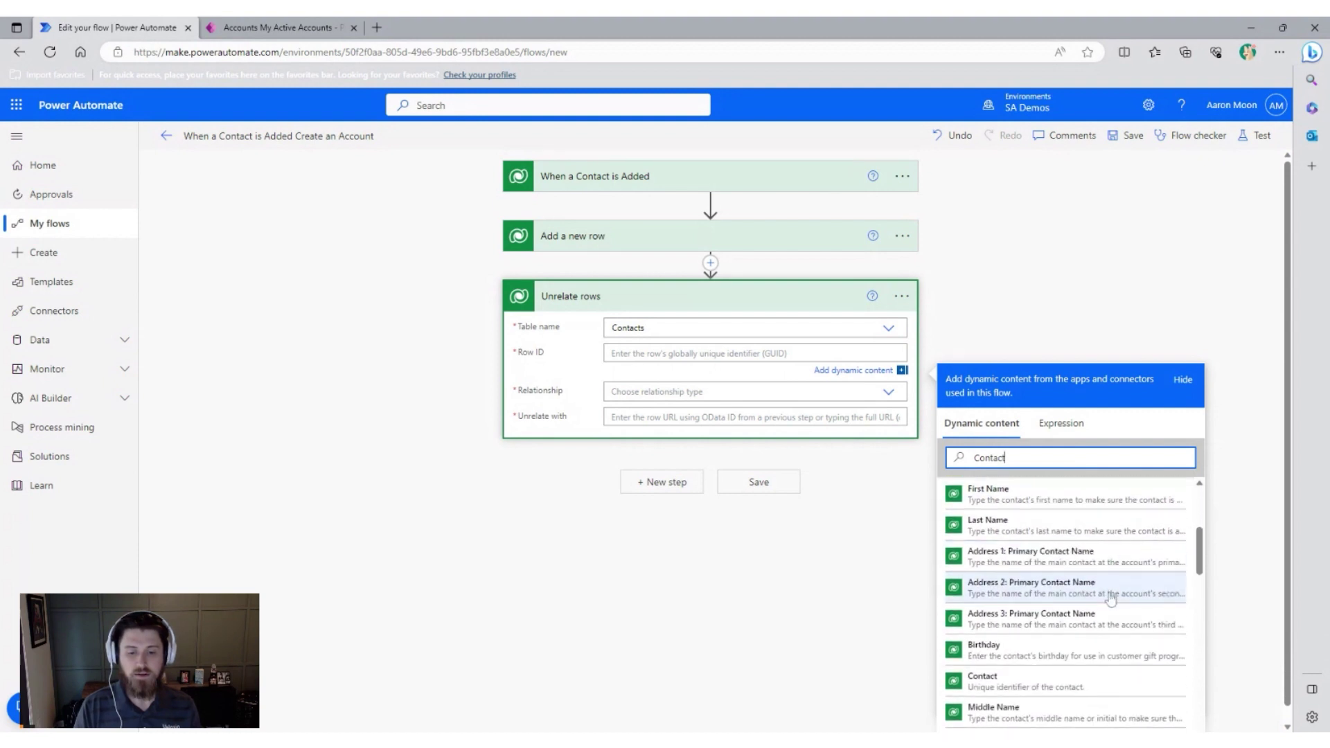
scroll(1108, 597, "down", 1)
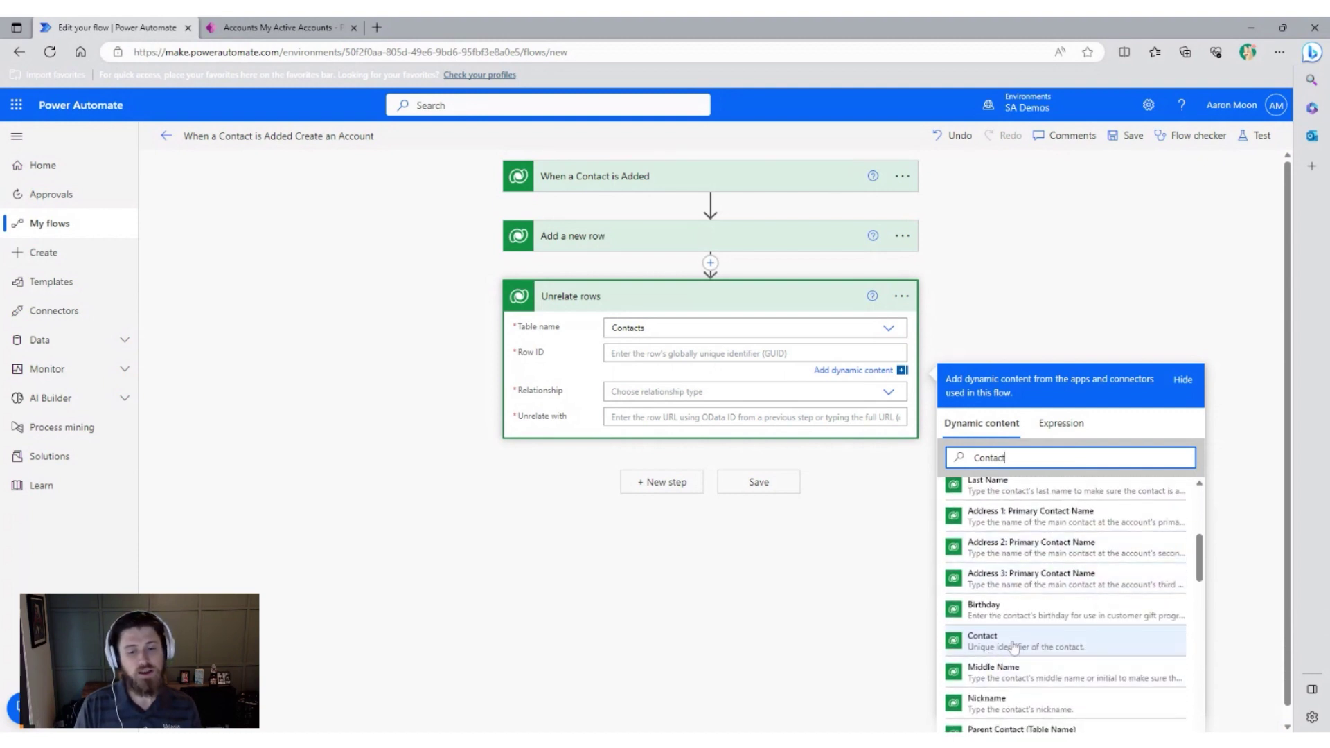
scroll(1013, 647, "down", 1)
left_click(1035, 608)
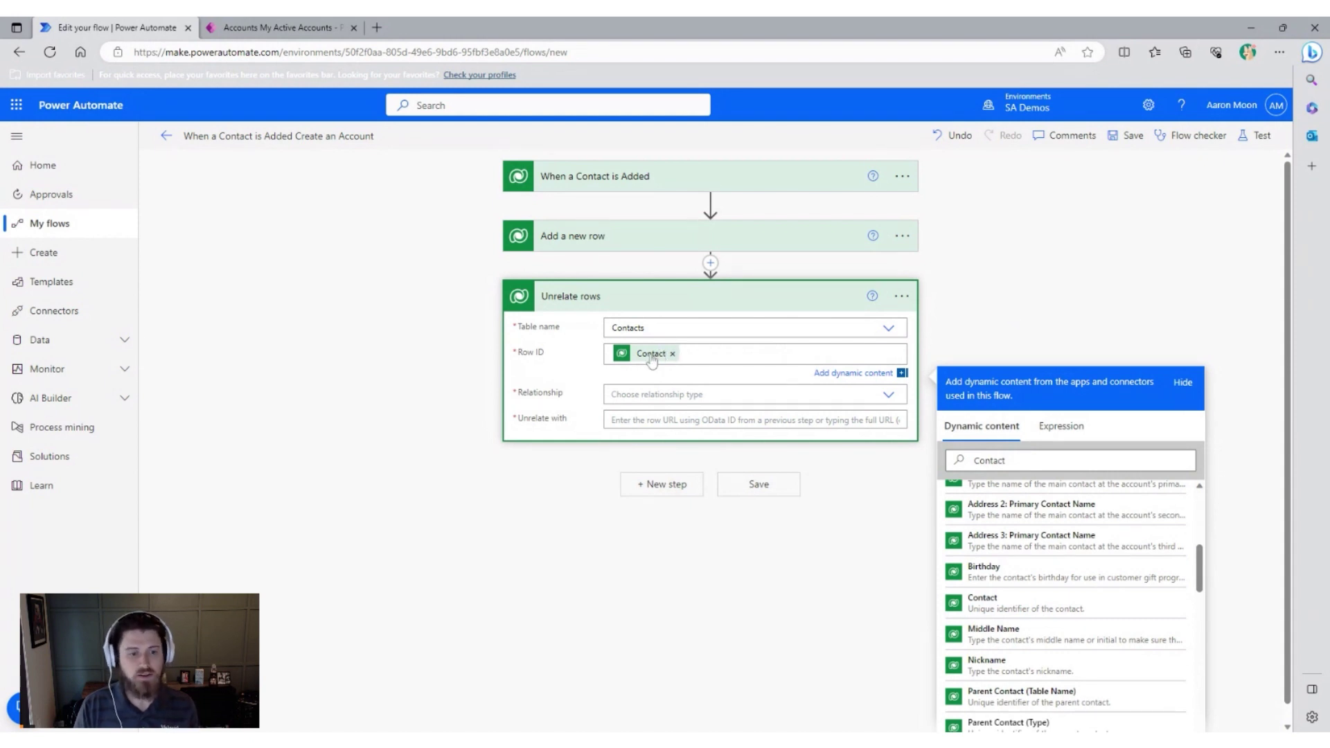
scroll(1103, 271, "down", 1)
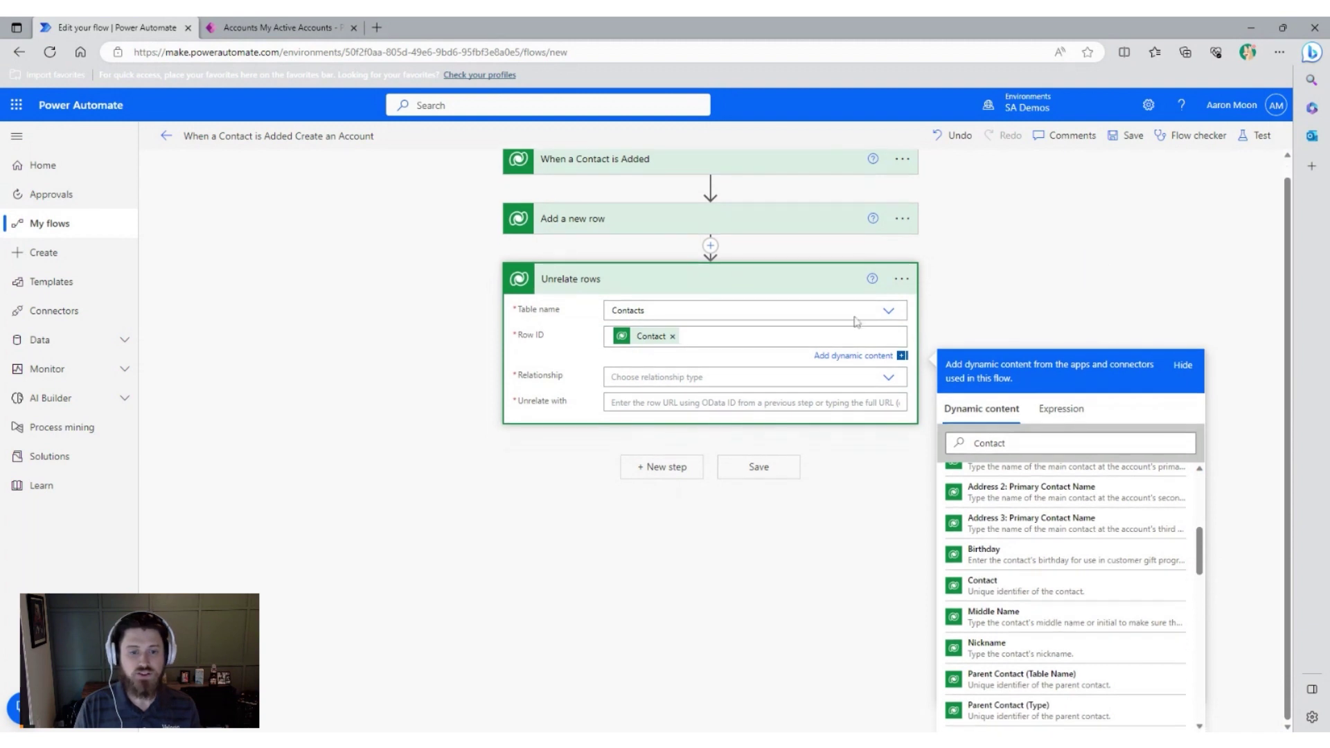
left_click(888, 376)
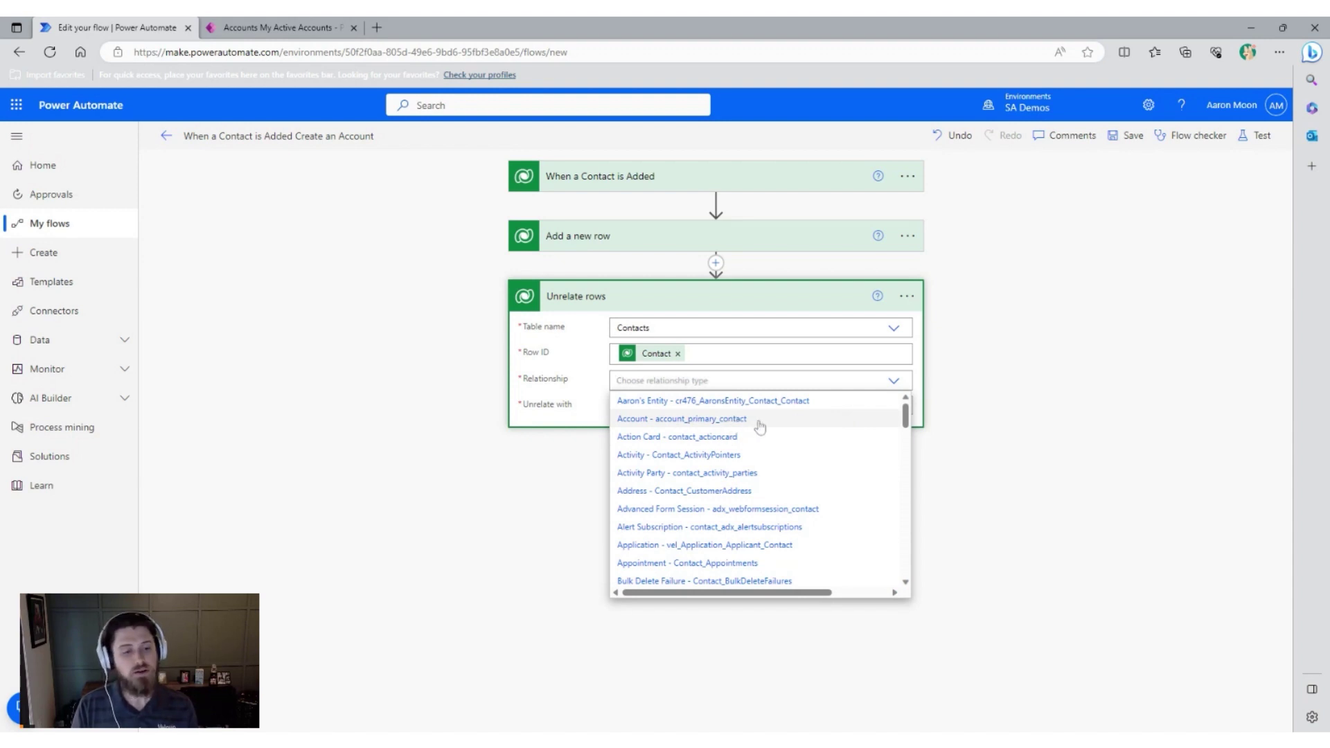
Use relationship Account - account_primary_contact and unrelate with the new account's OData Id.
left_click(760, 426)
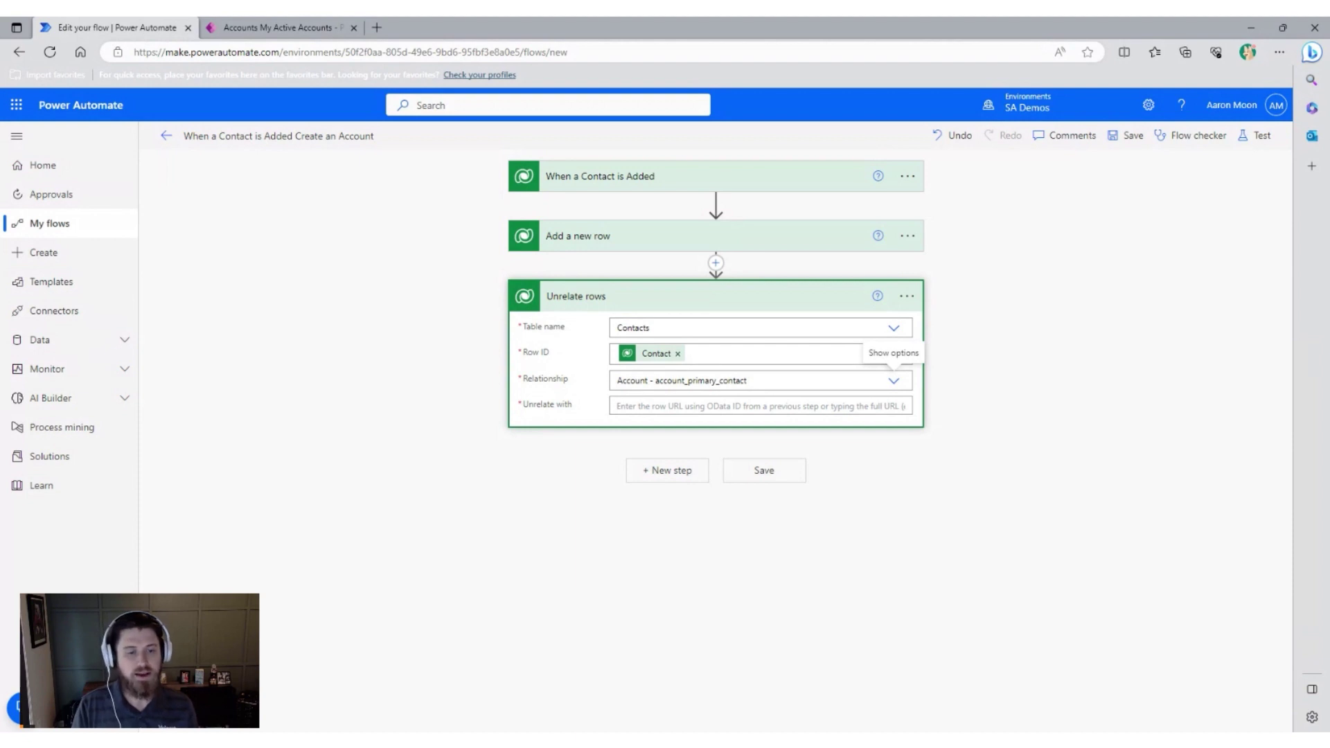
left_click(841, 407)
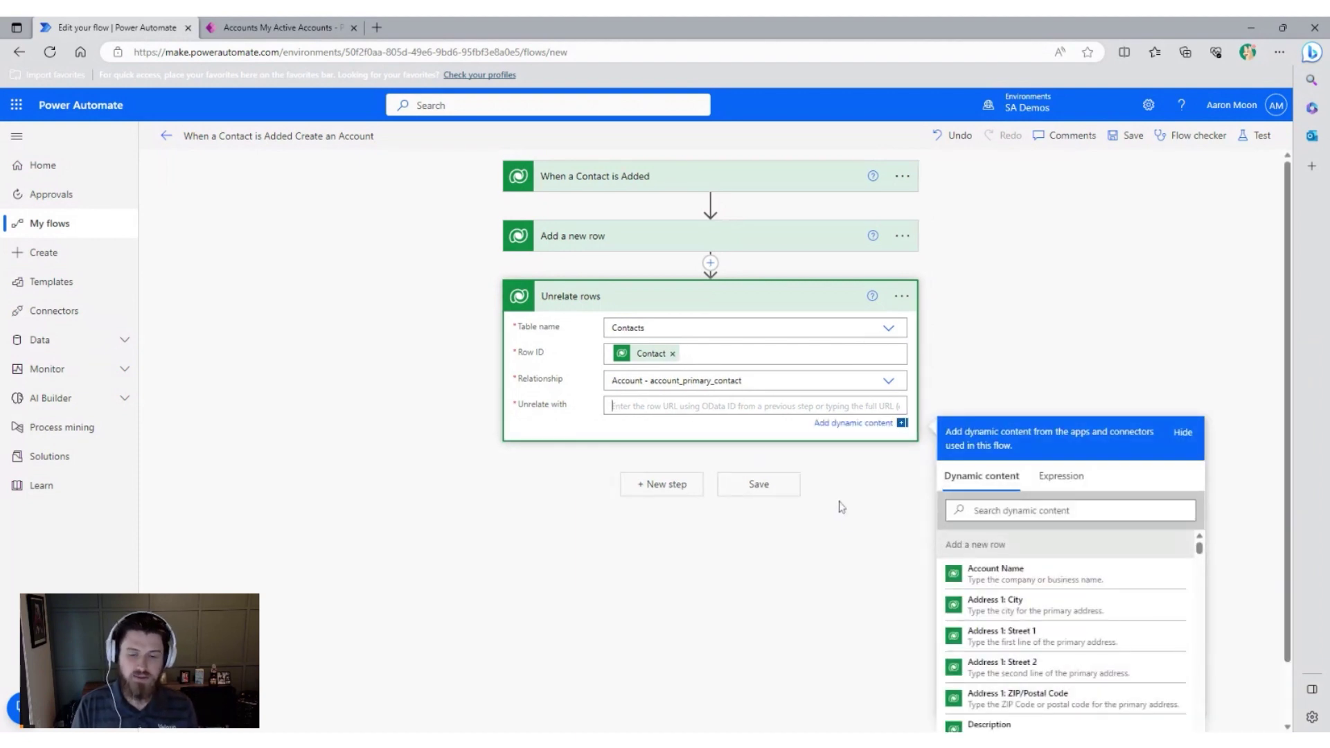
left_click(1018, 511)
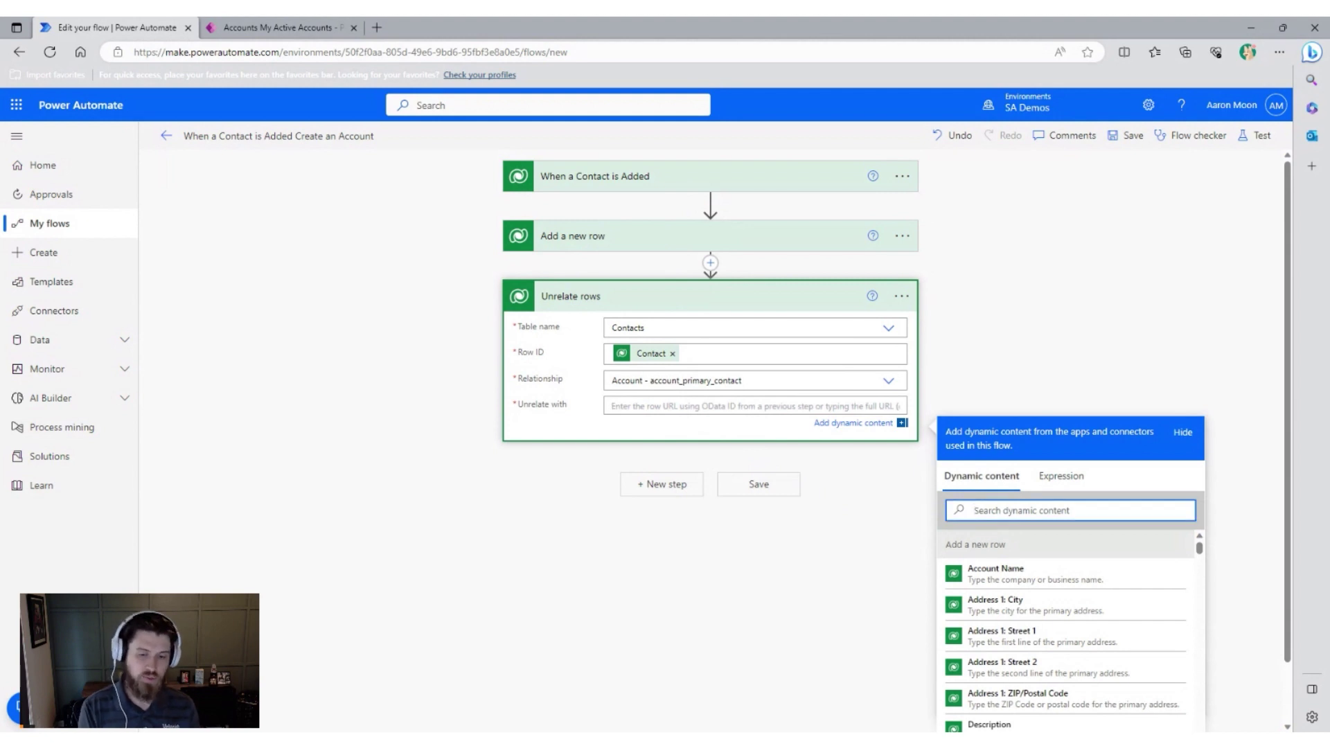
type("Odat")
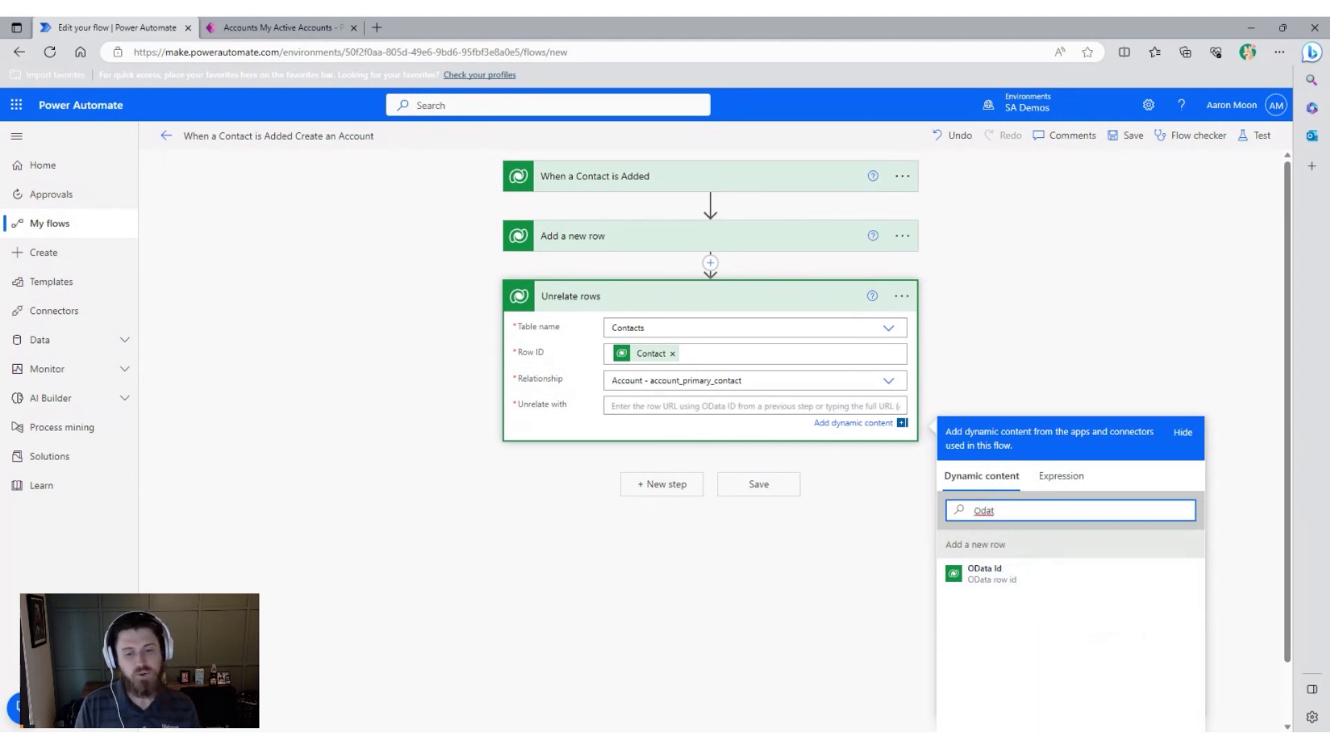
left_click(990, 572)
left_click(490, 486)
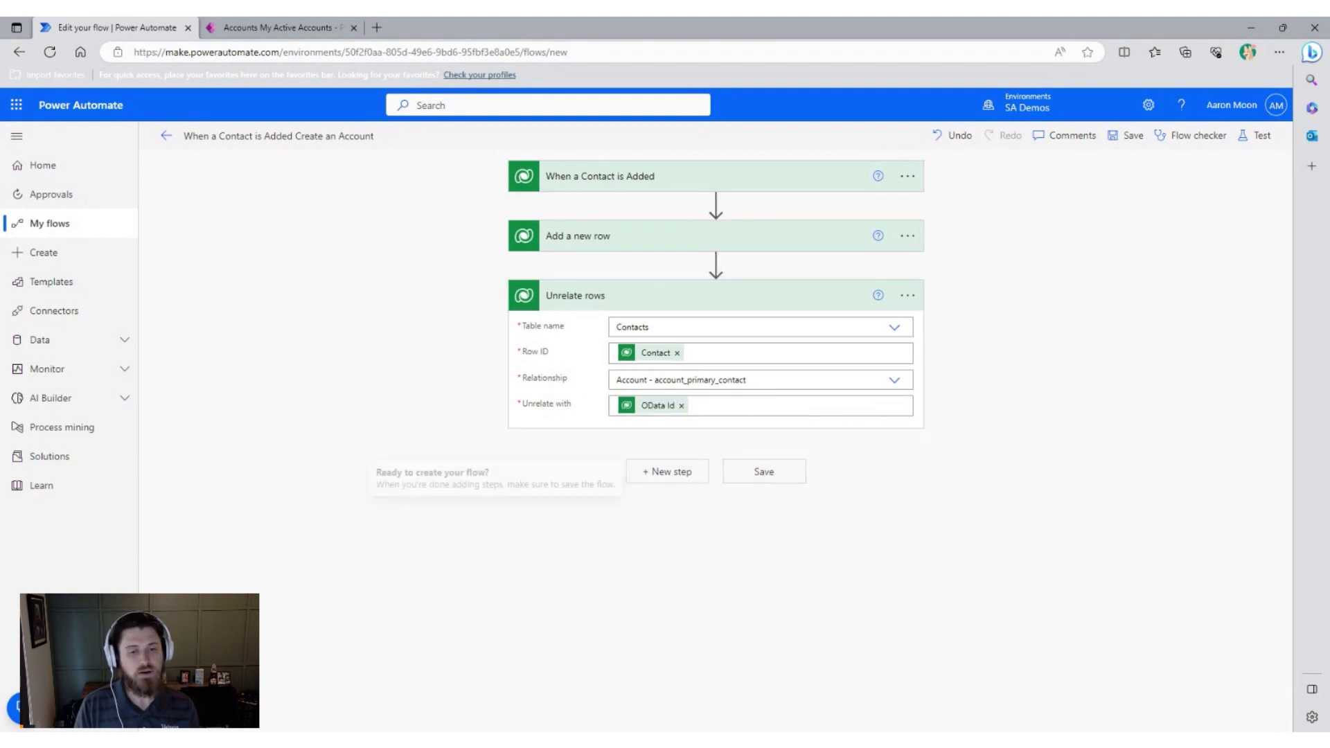
left_click(1165, 337)
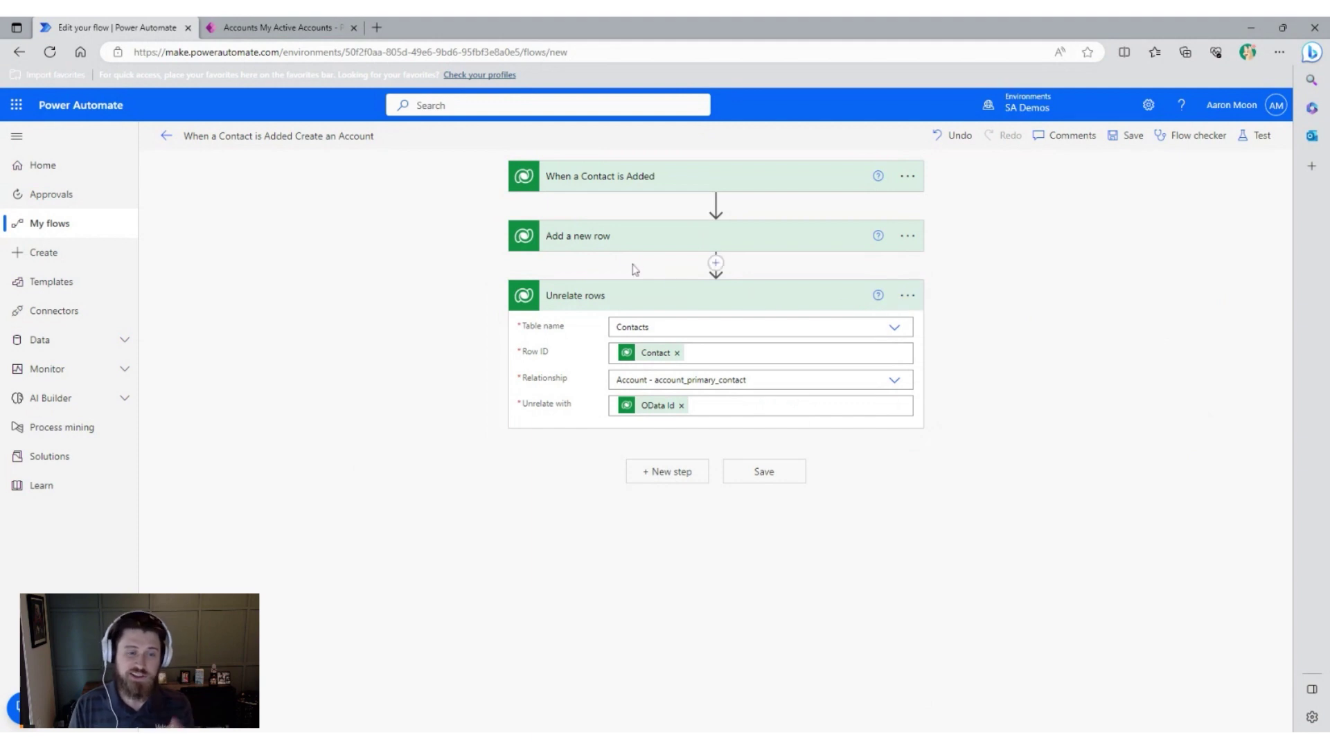